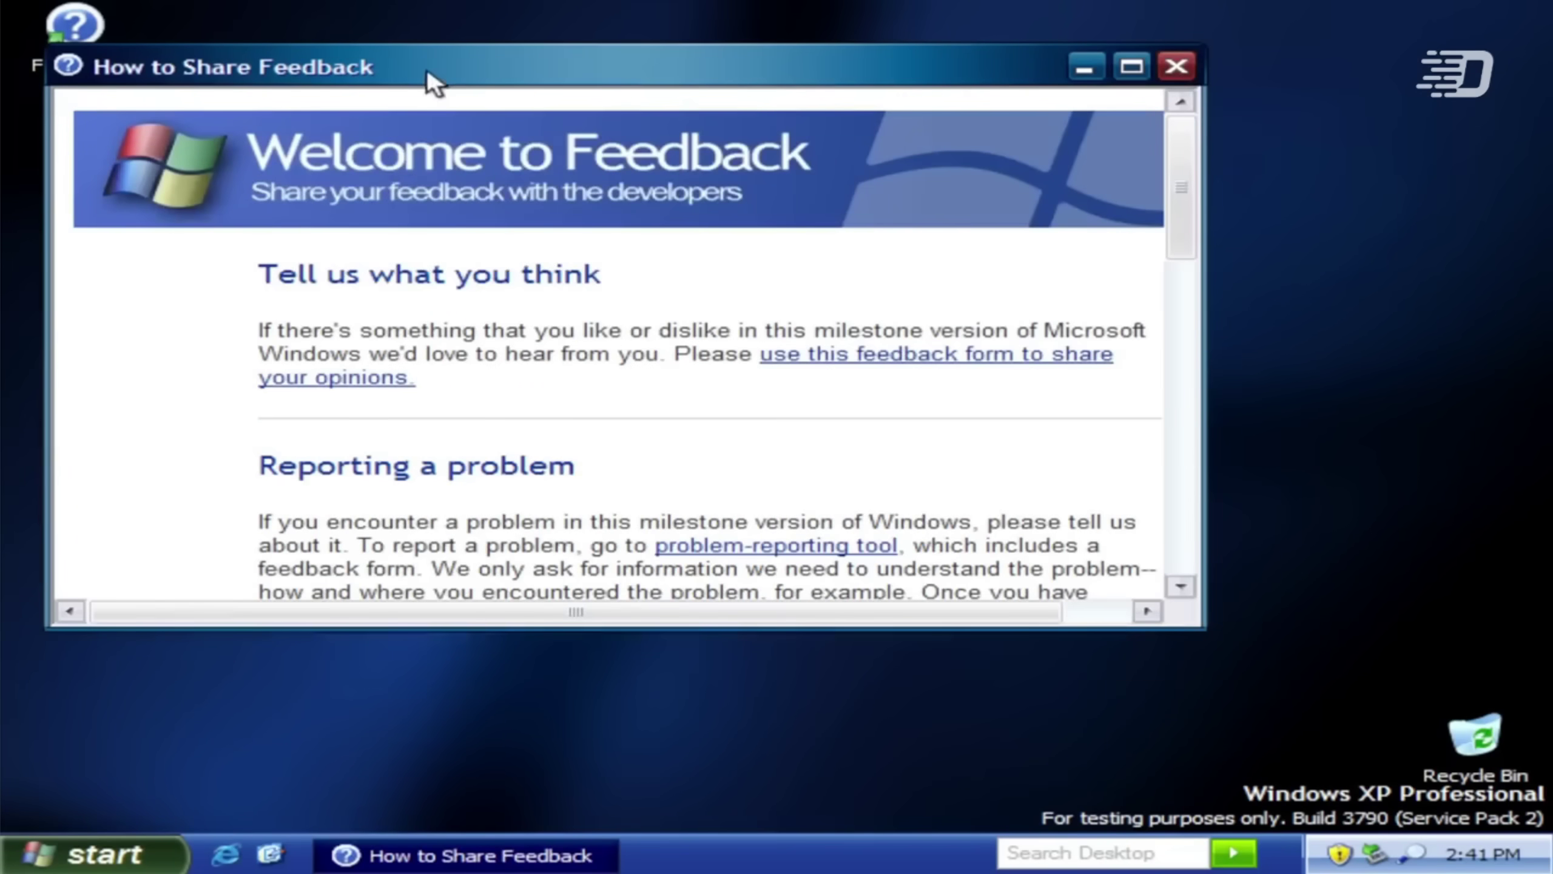
Read through the How to Share Feedback page, including the problem-reporting sections, and close it.
left_click_drag(426, 68, 547, 122)
scroll(772, 360, "down", 18)
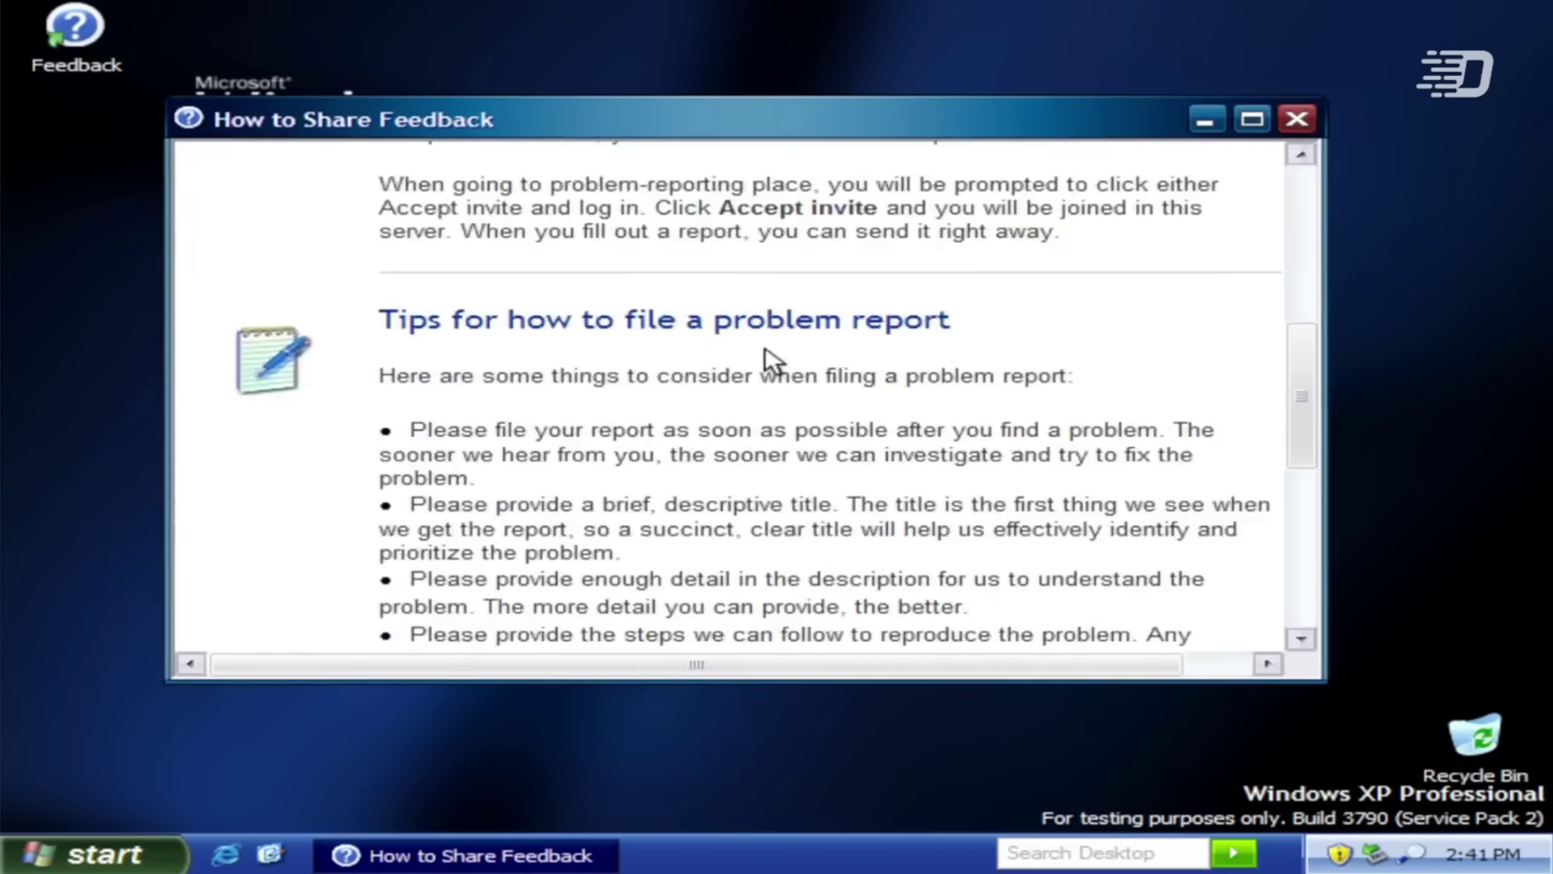
scroll(766, 351, "up", 18)
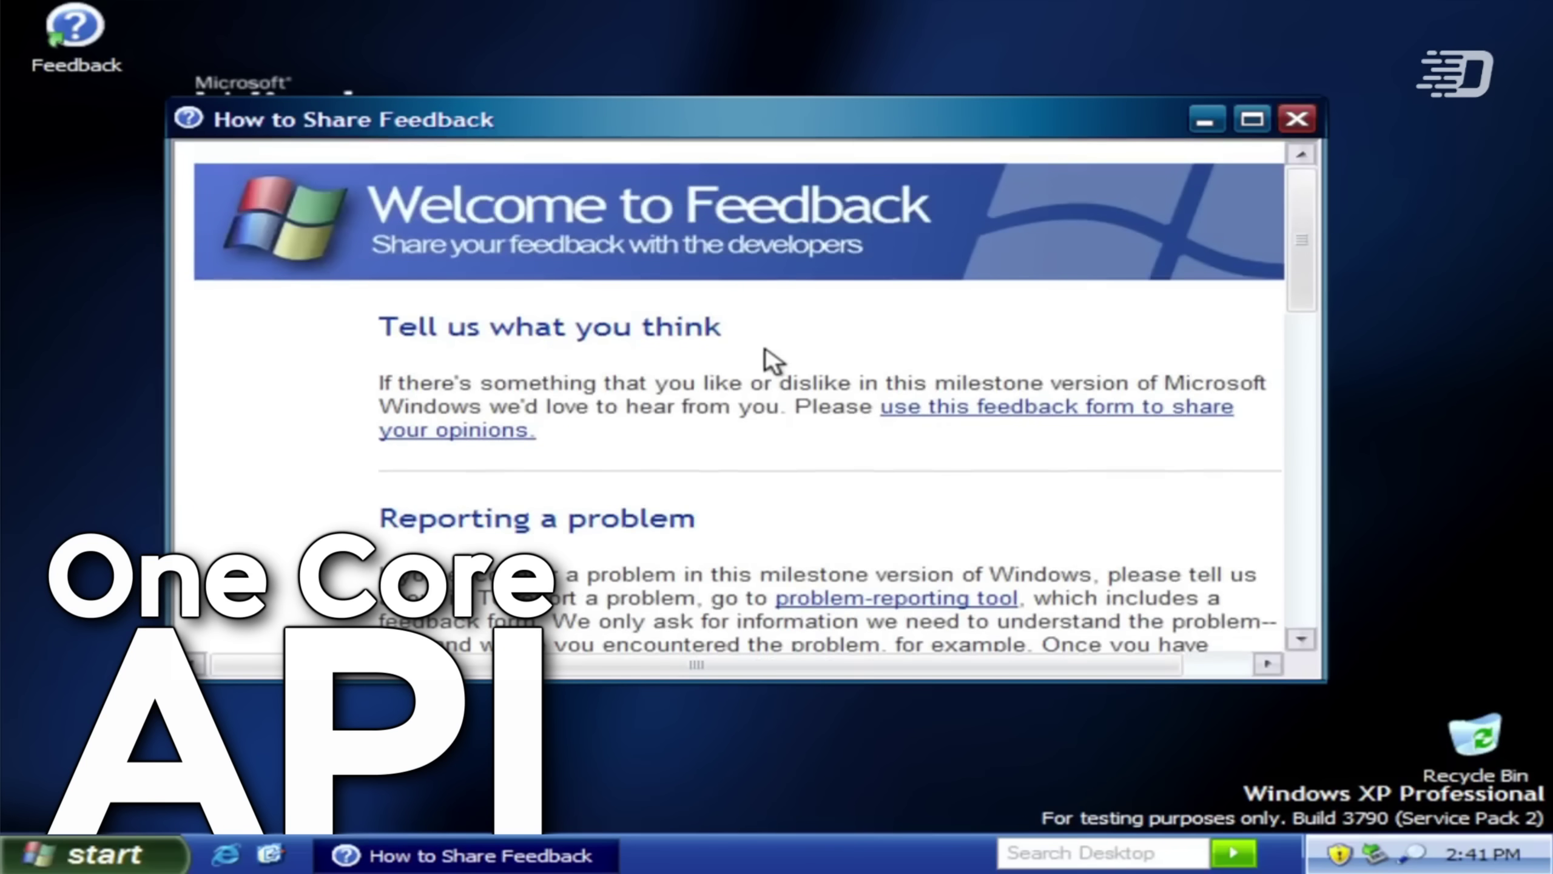
scroll(772, 361, "down", 6)
scroll(772, 361, "up", 5)
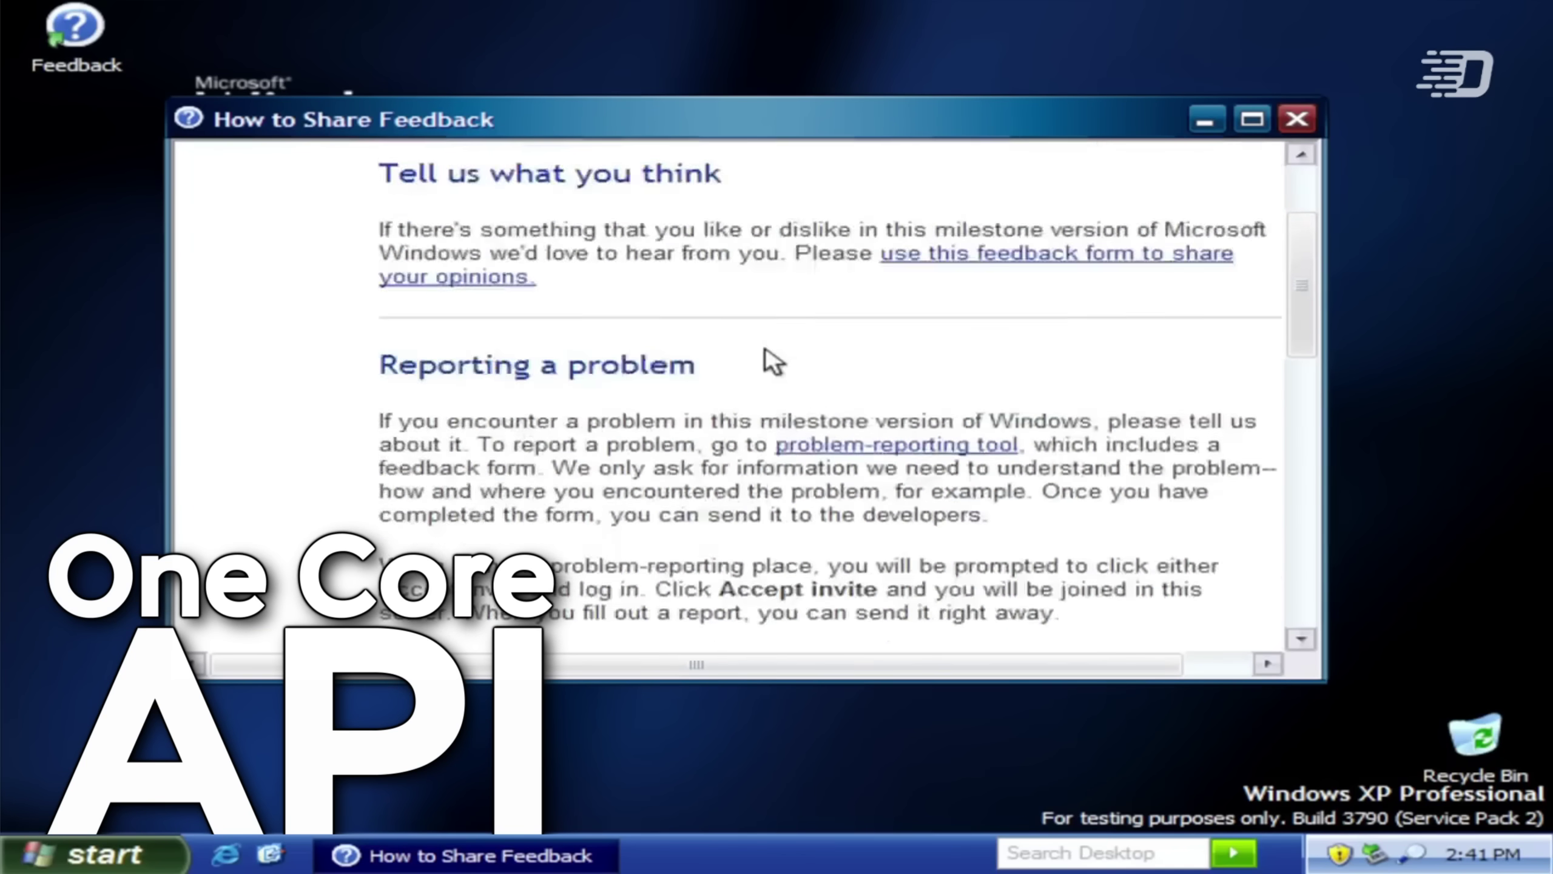
scroll(772, 361, "down", 12)
scroll(766, 353, "up", 10)
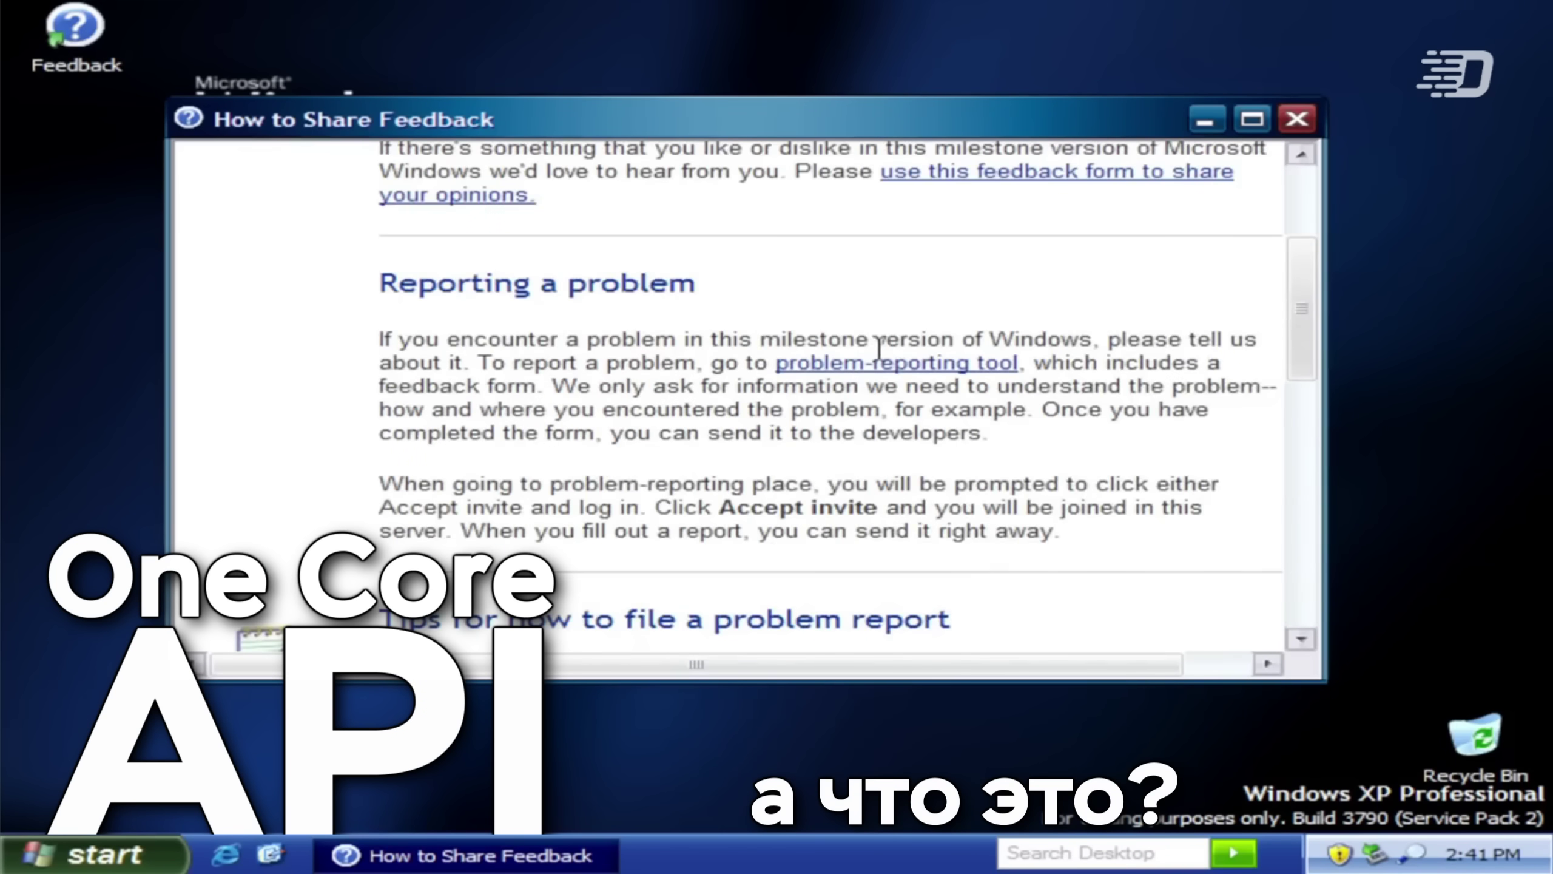
left_click(1299, 119)
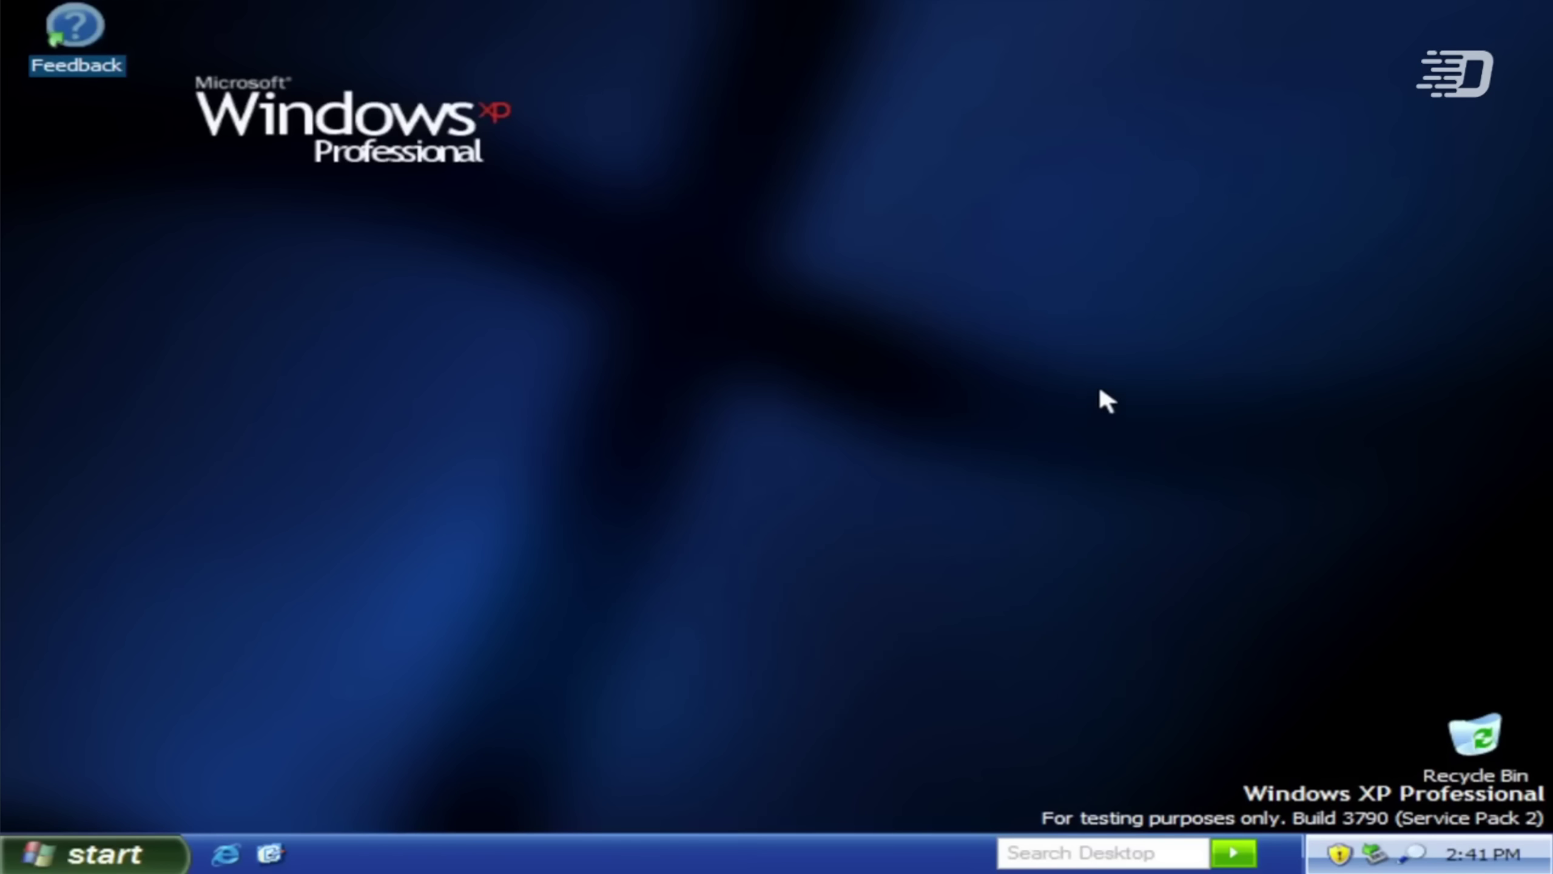
Open the desktop search panel and view its deskbar shortcuts.
left_click(1101, 854)
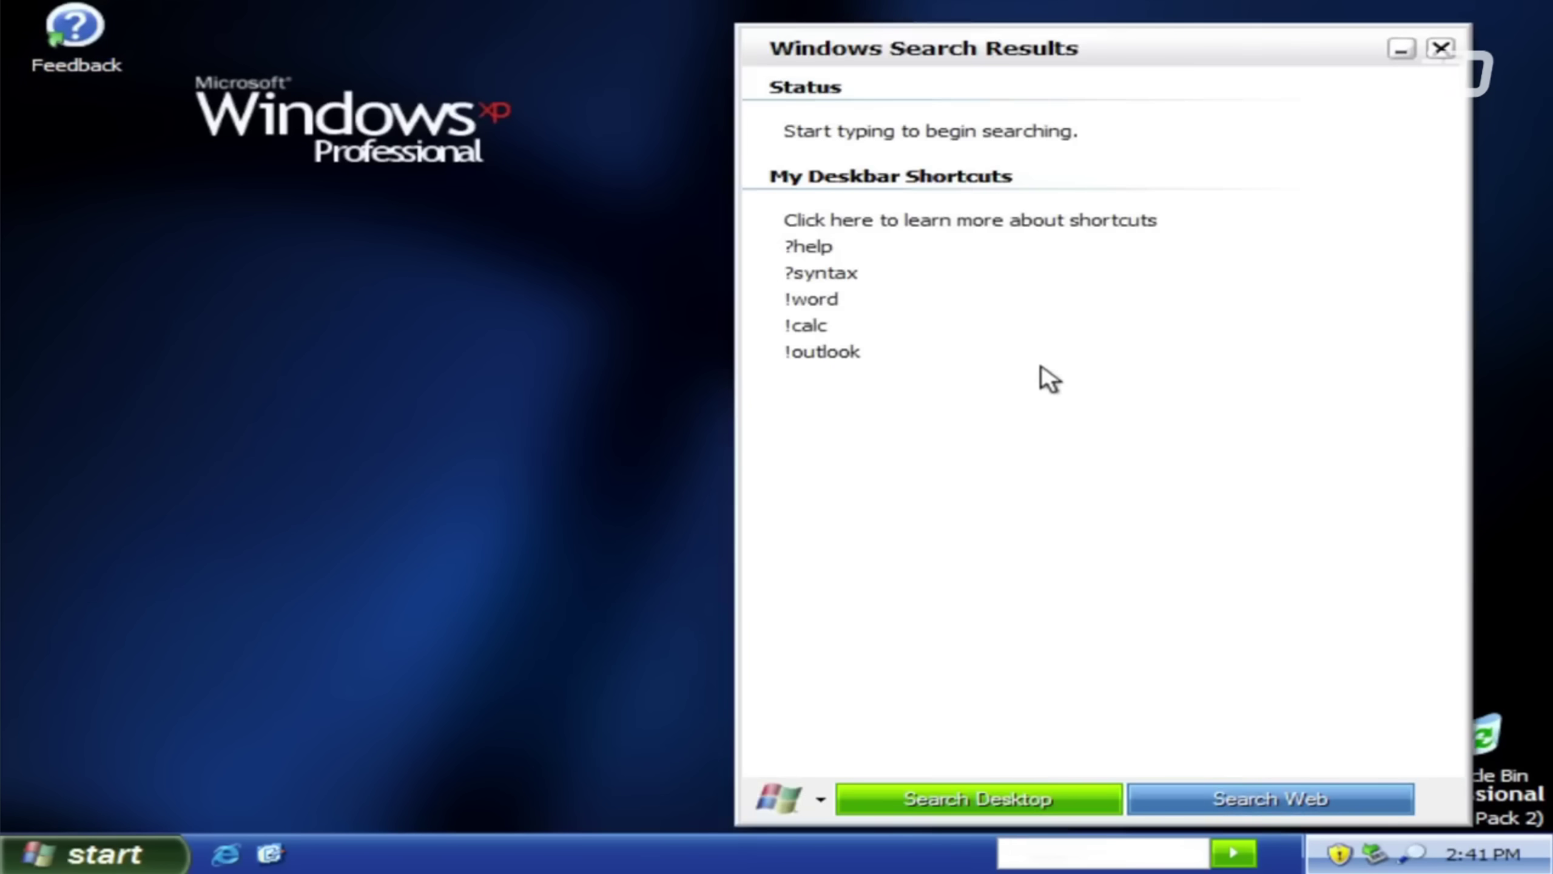
left_click(832, 251)
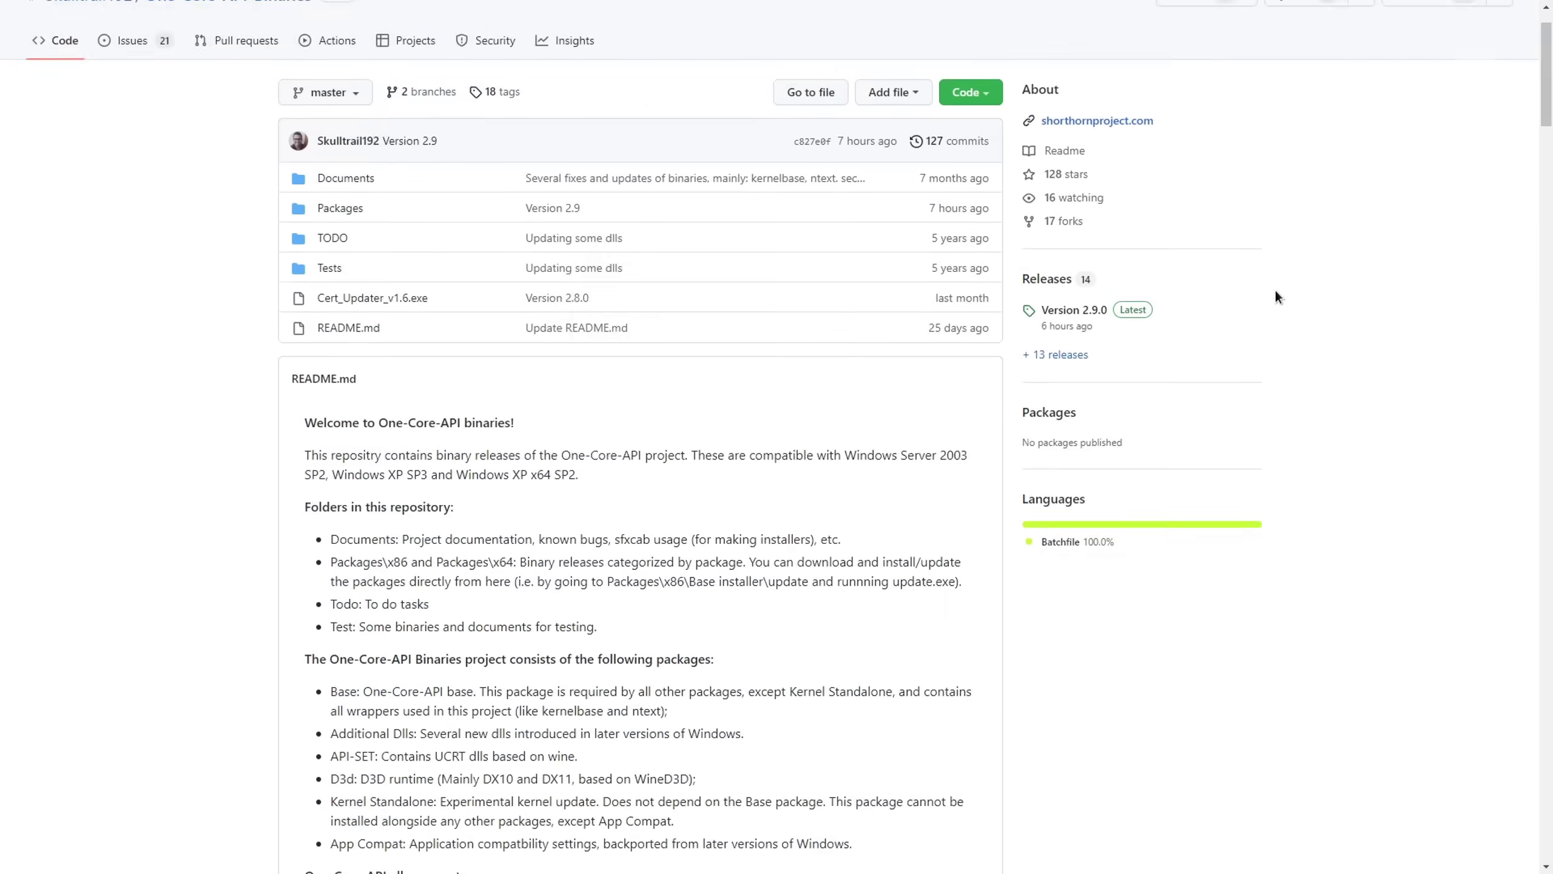
Examine the One-Core-API-Binaries README: supported applications, known limitations, package installation order and application screenshots.
scroll(1274, 289, "down", 12)
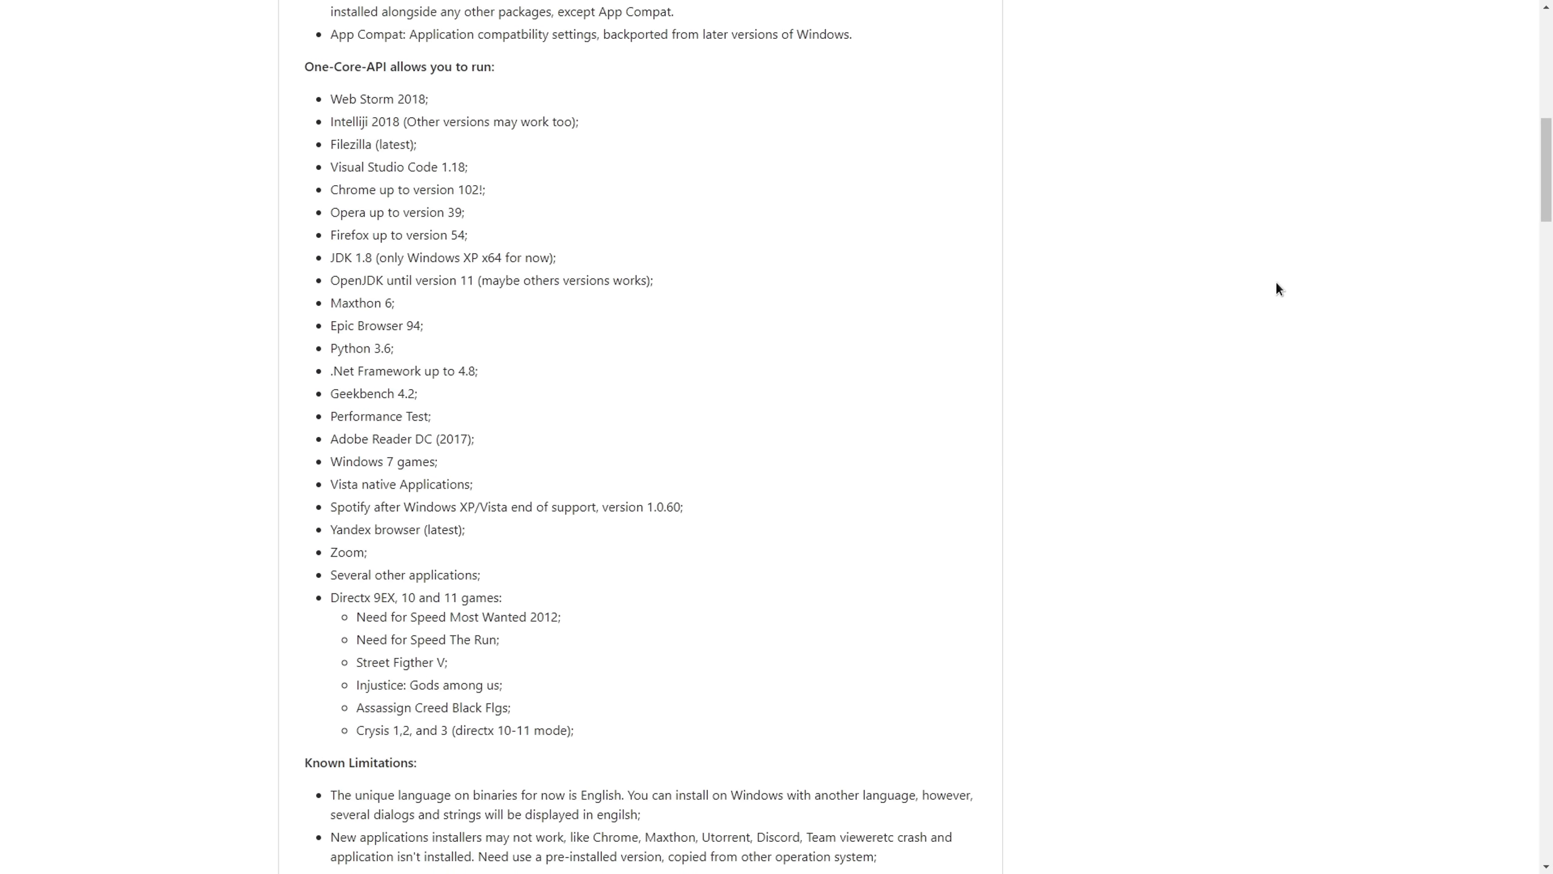
scroll(1276, 283, "down", 12)
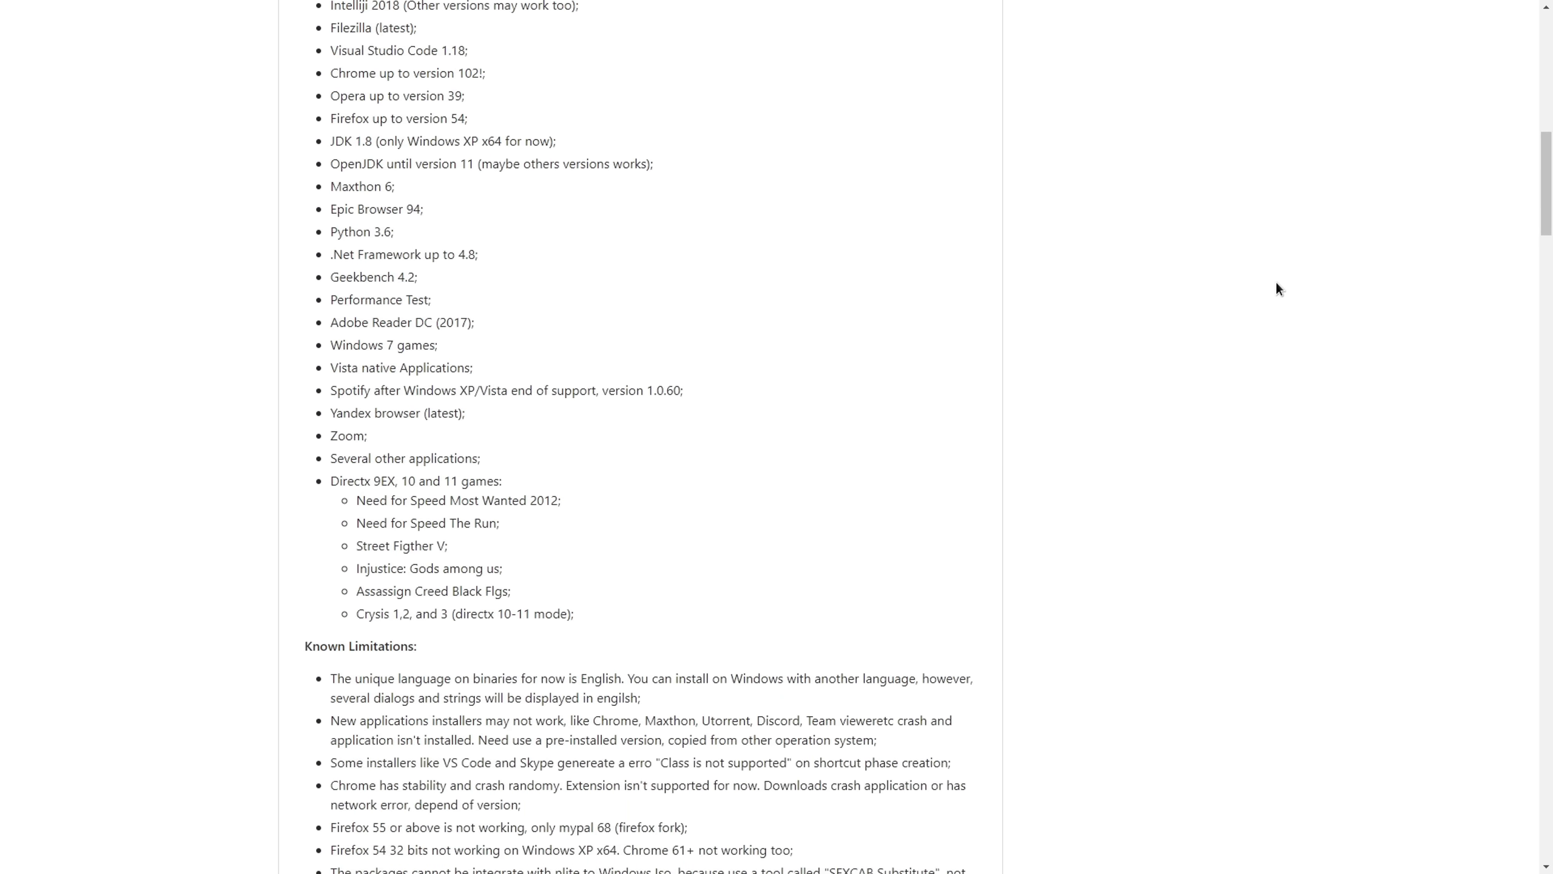
scroll(1277, 283, "up", 1)
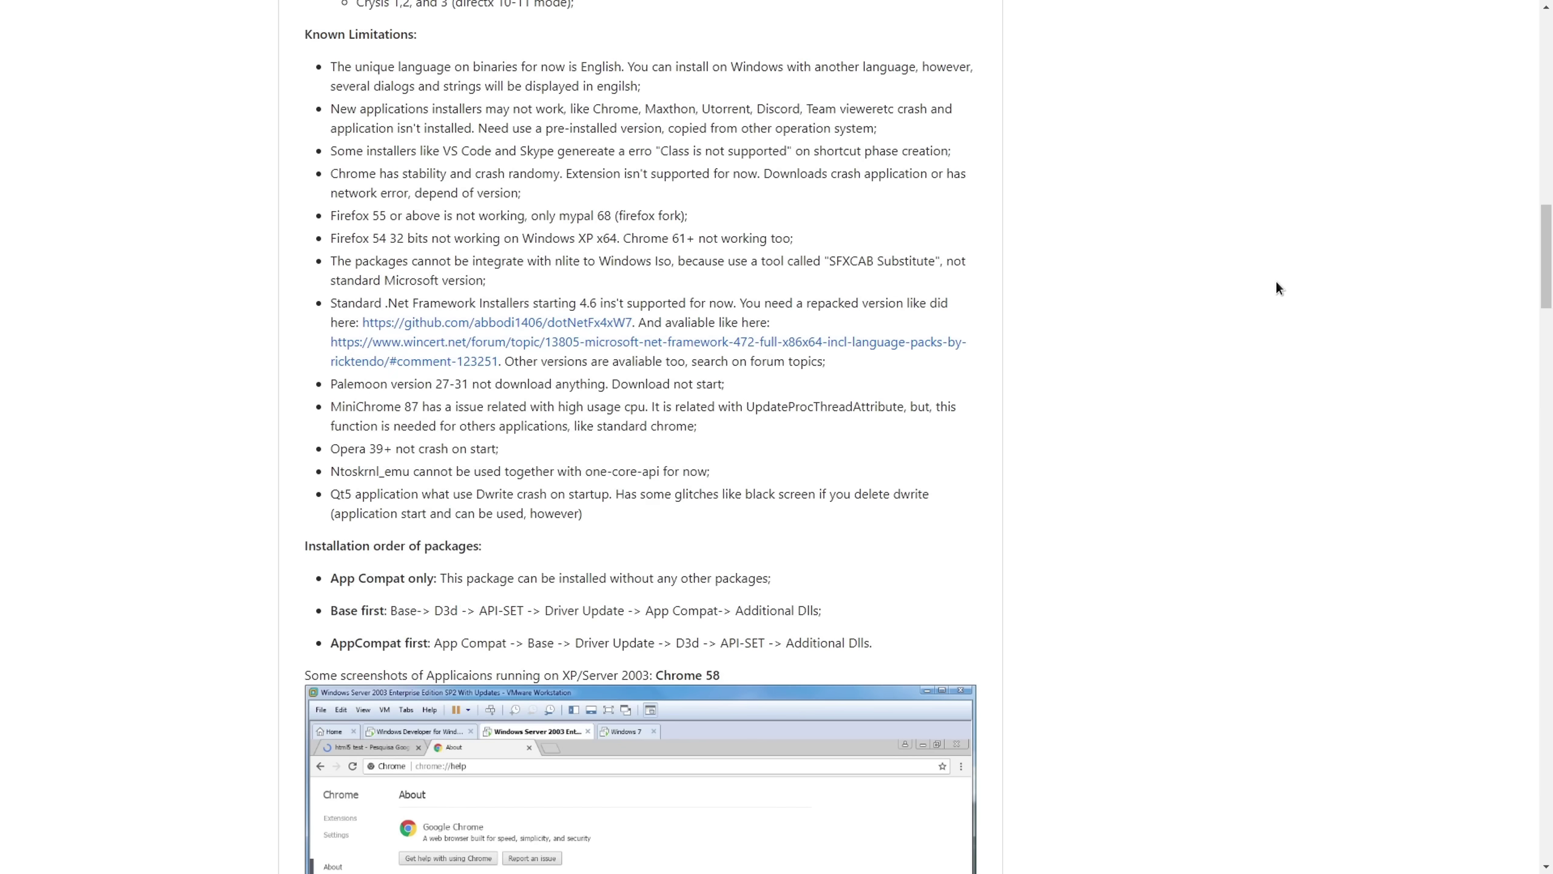
scroll(1276, 283, "down", 4)
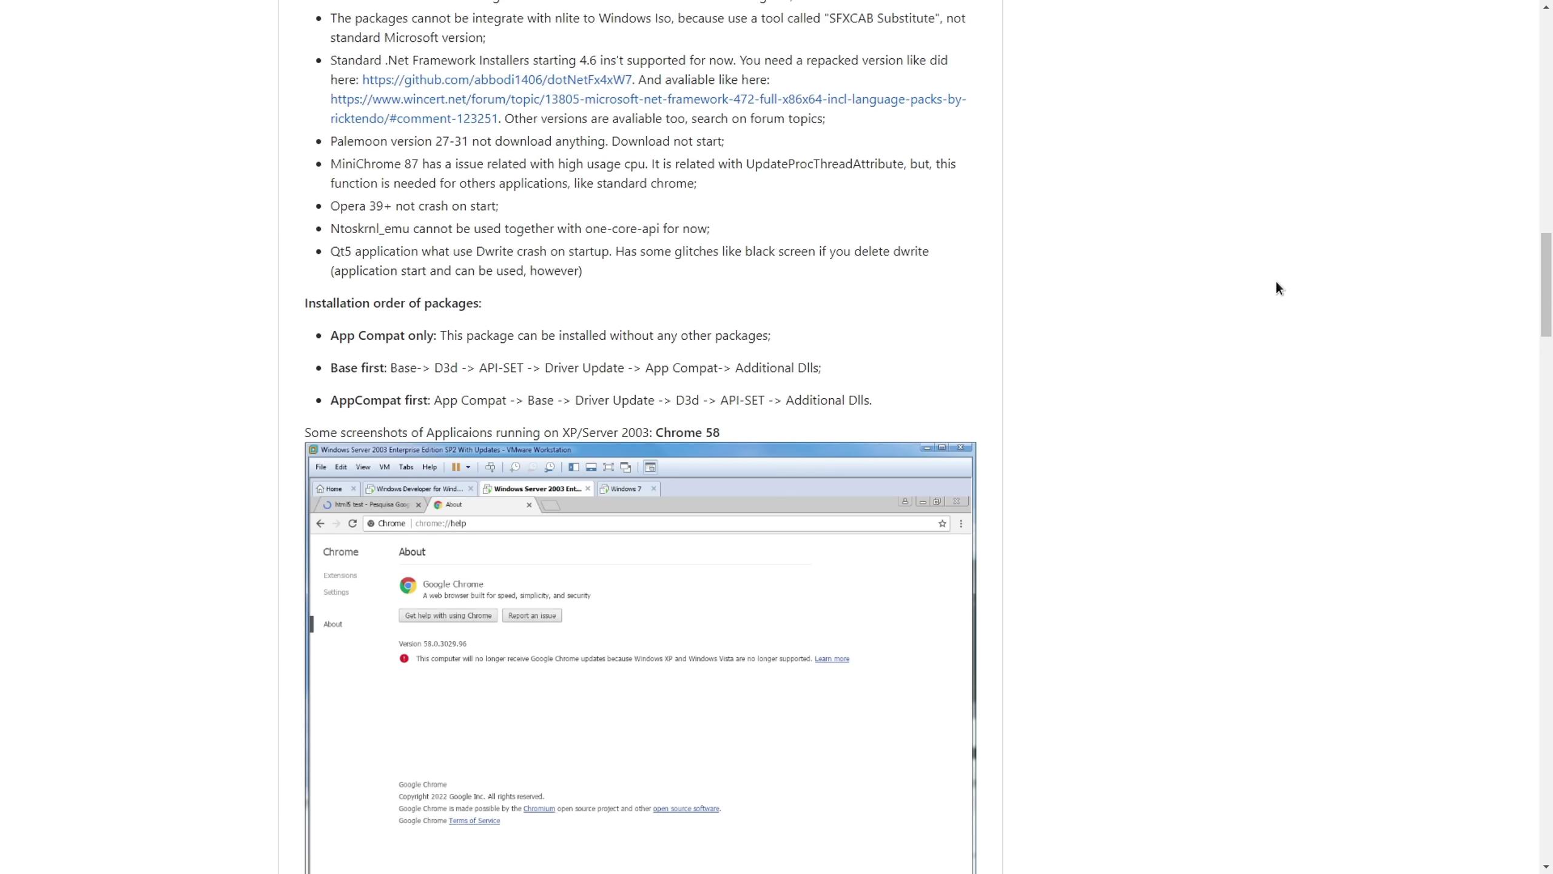
scroll(1276, 283, "down", 3)
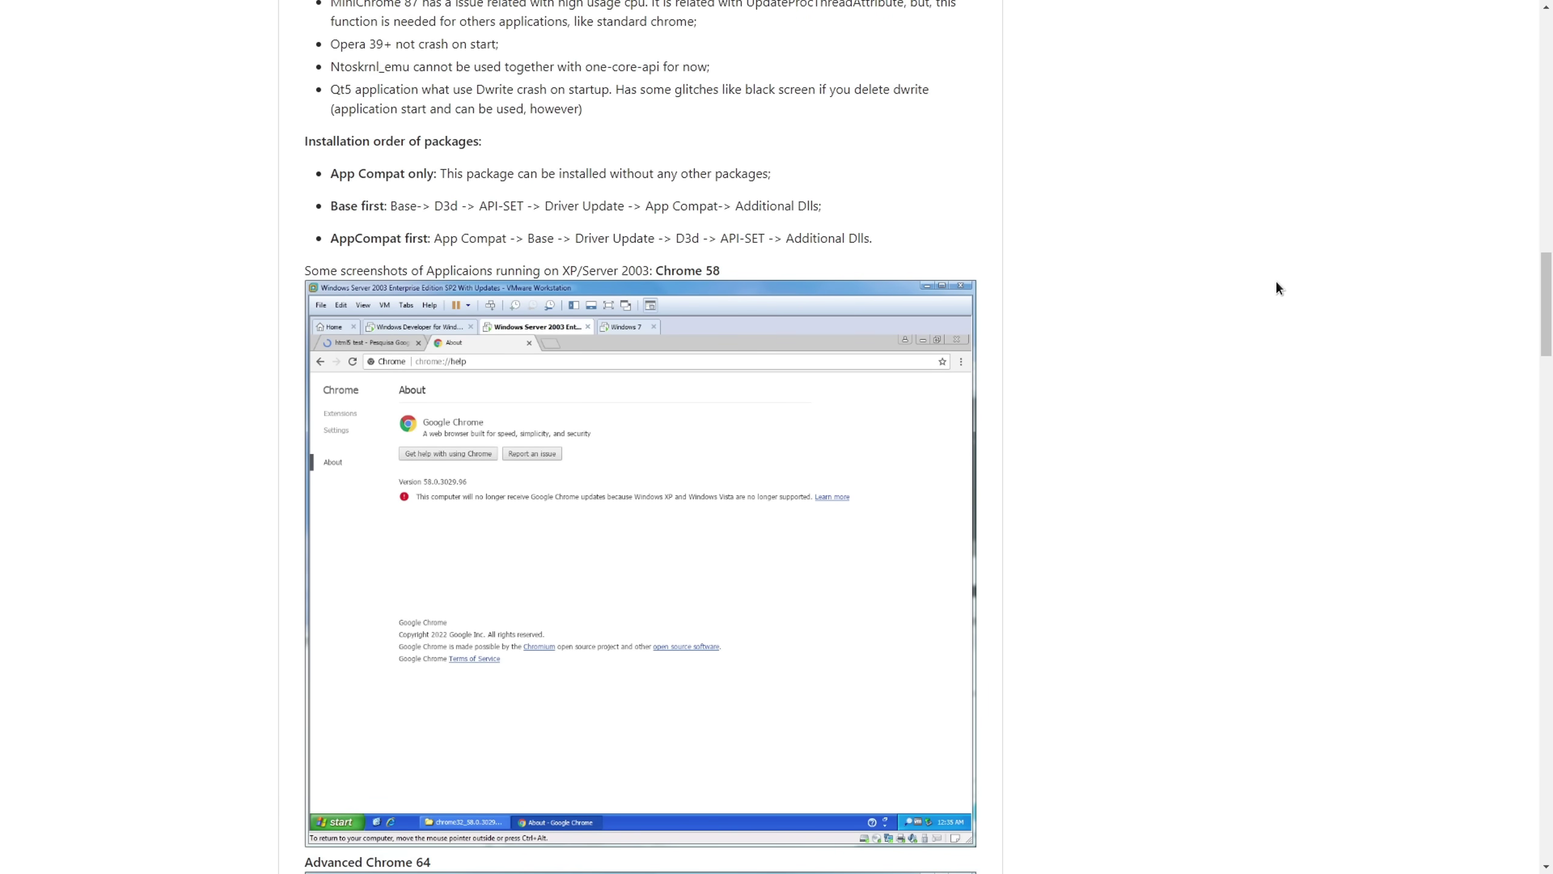
scroll(1277, 281, "down", 17)
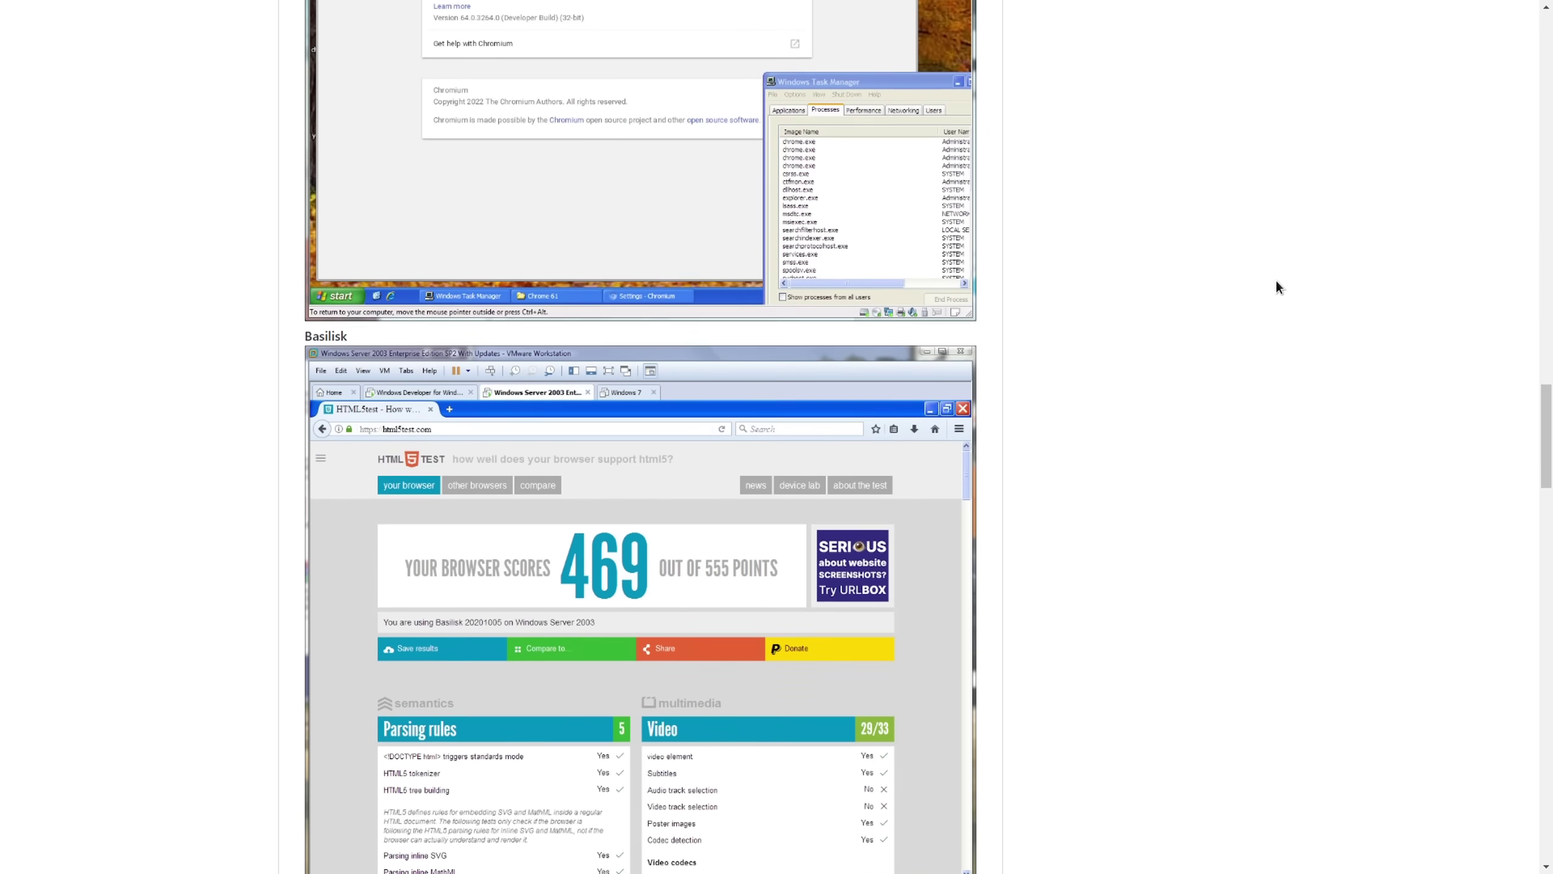
scroll(1276, 288, "down", 12)
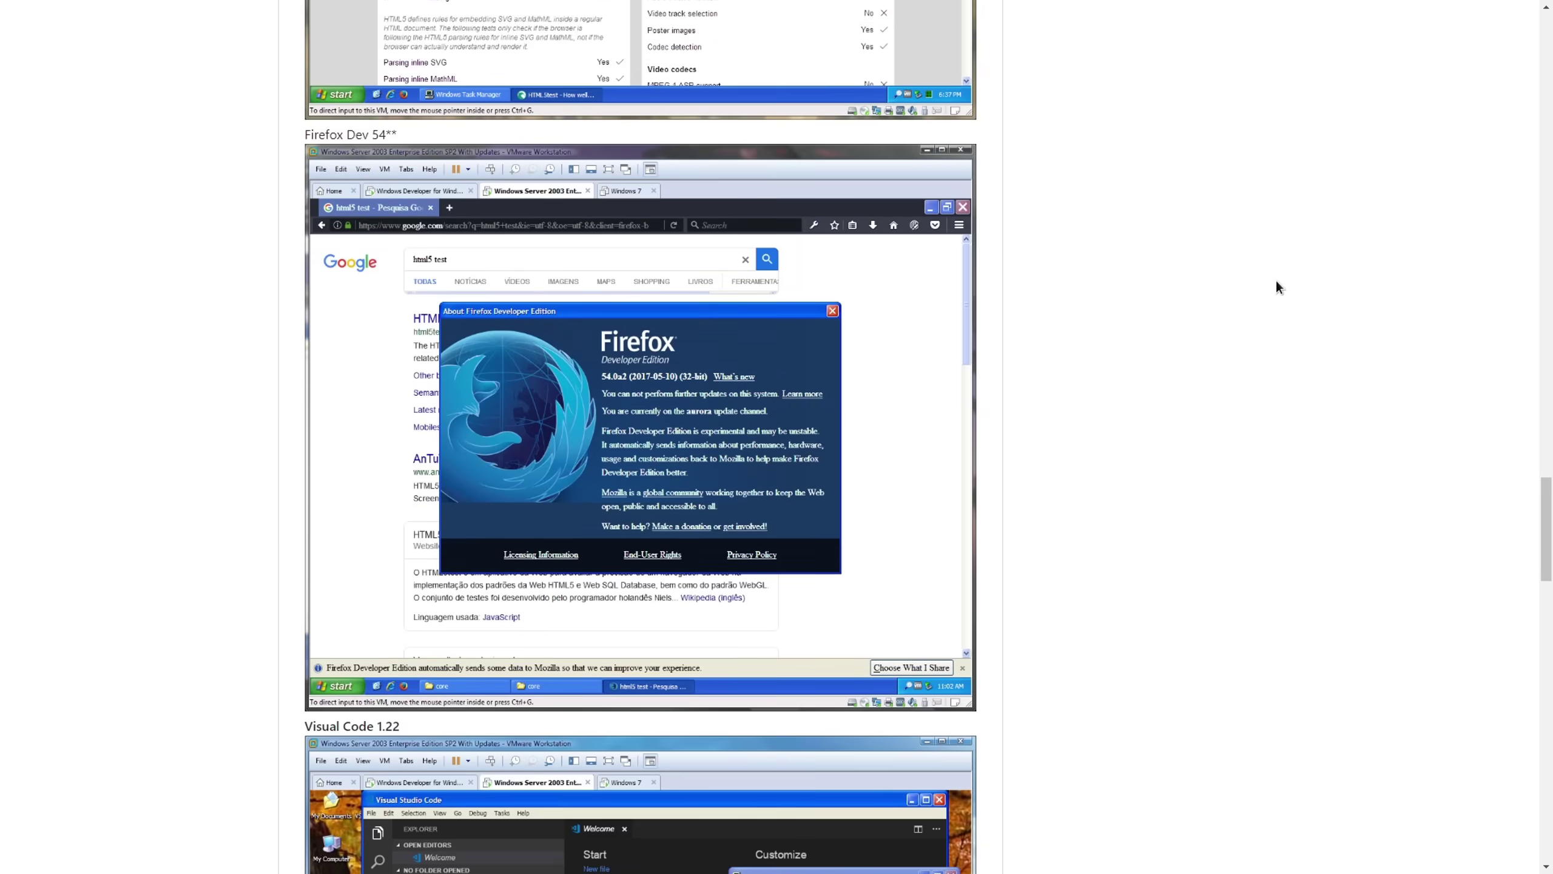
scroll(1277, 287, "down", 10)
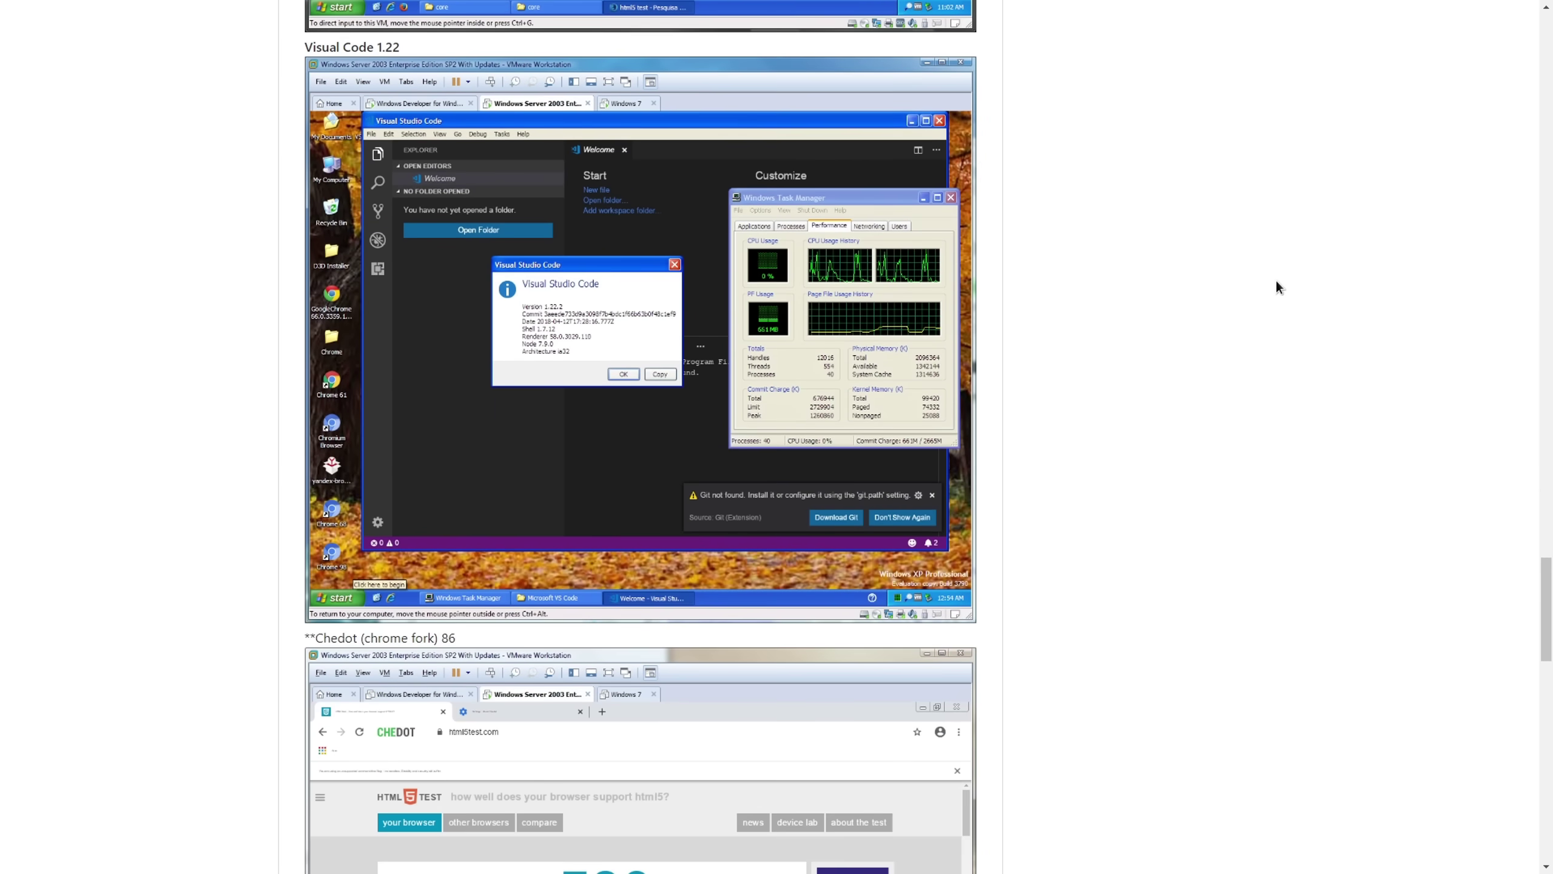
scroll(1277, 288, "down", 20)
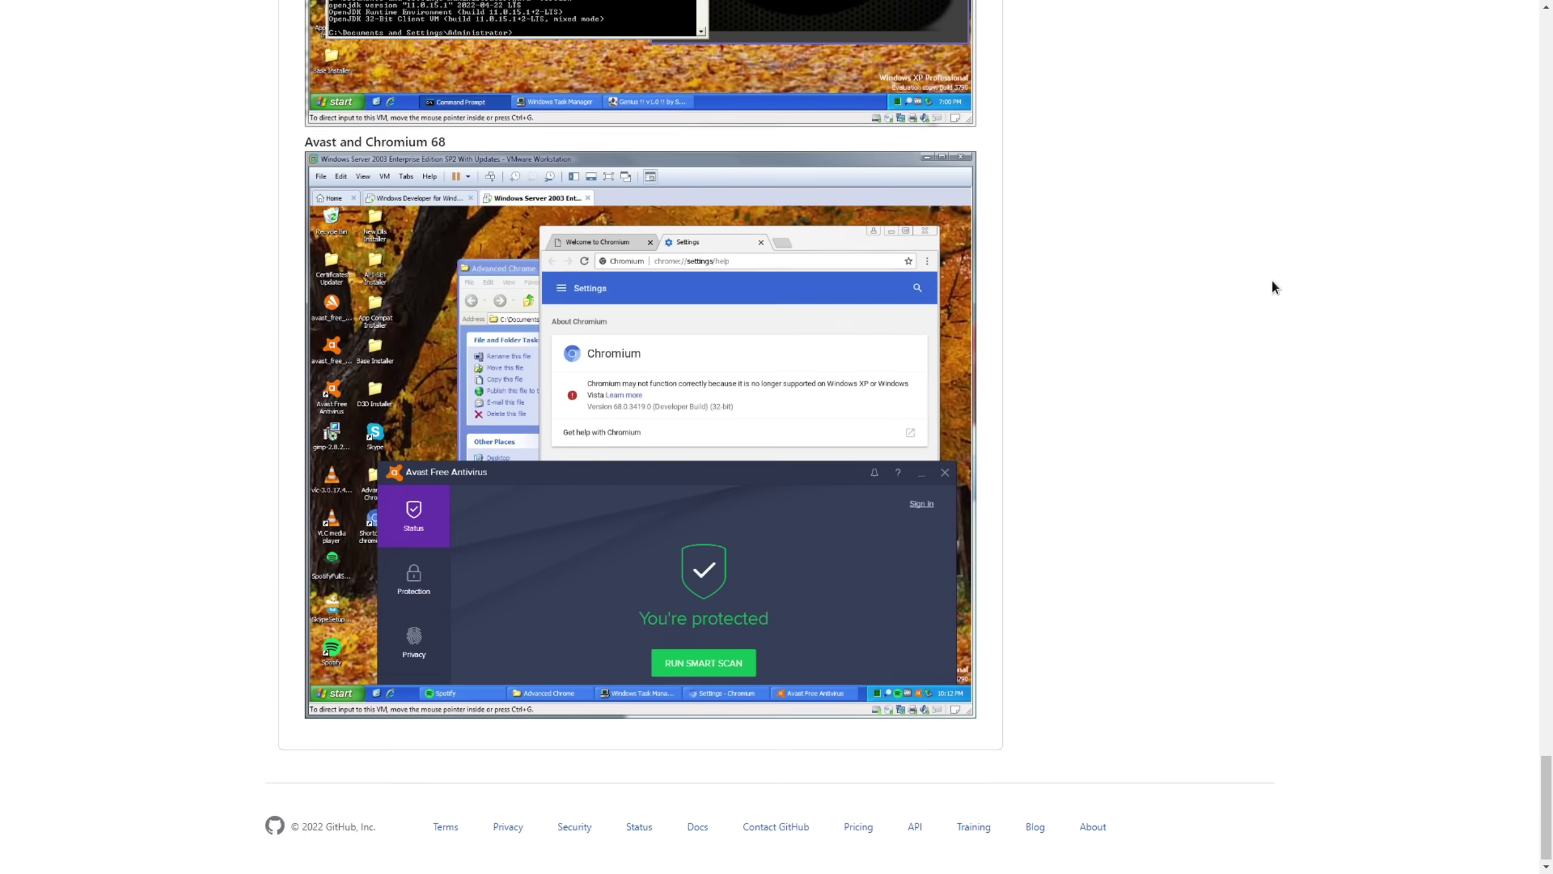
Open the repository's releases and examine the changes and known issues in the notes from version 2.9.0 back to 2.6.0.
left_click_drag(1546, 796, 1537, 38)
left_click(1058, 437)
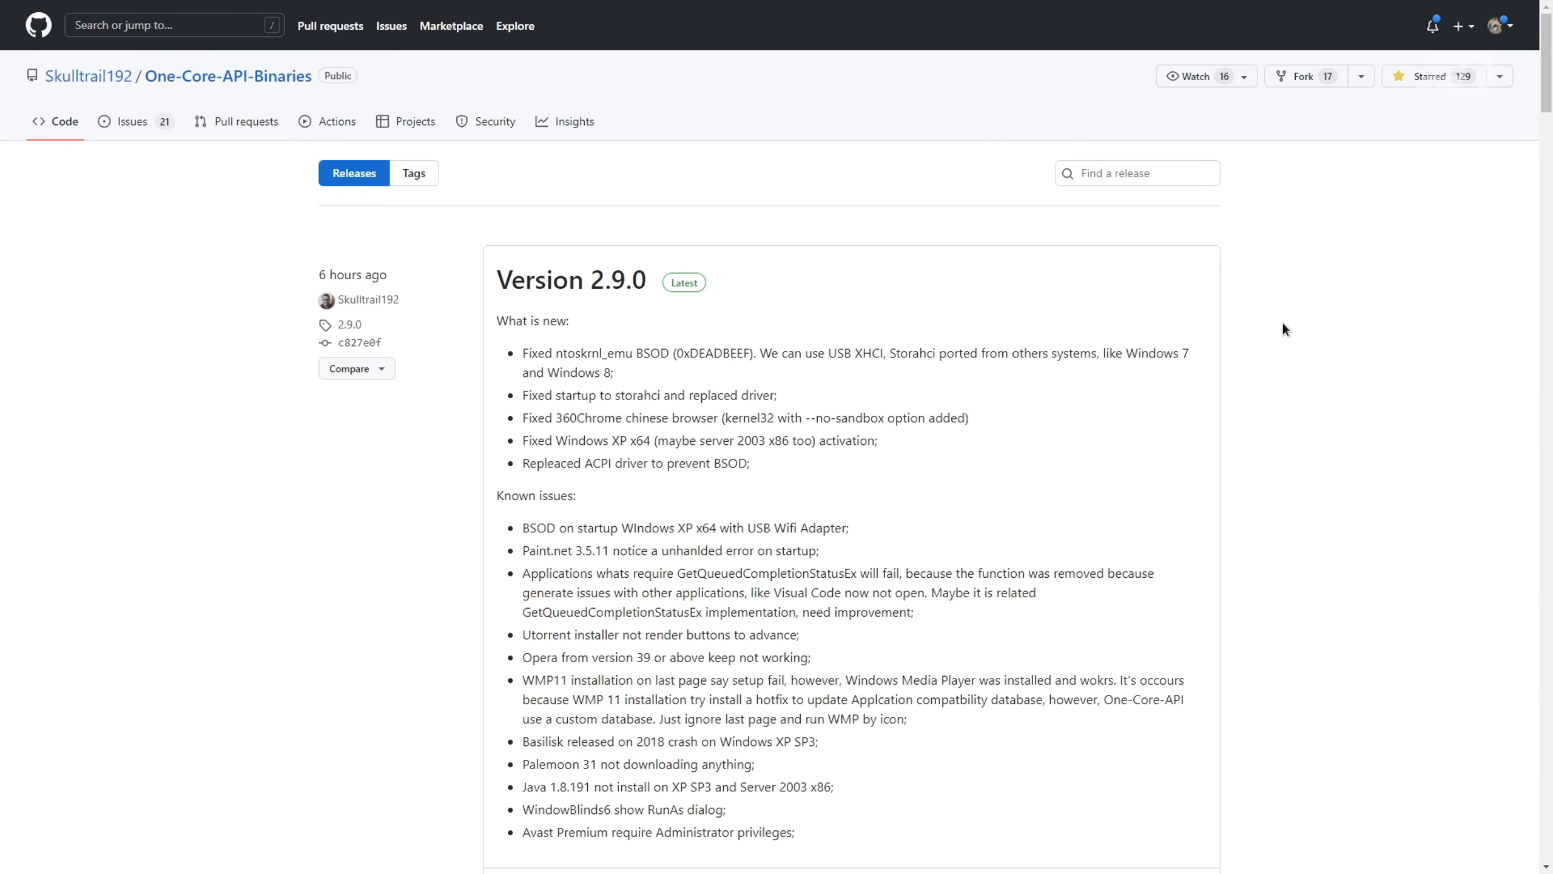
scroll(1283, 322, "down", 3)
scroll(1282, 323, "down", 6)
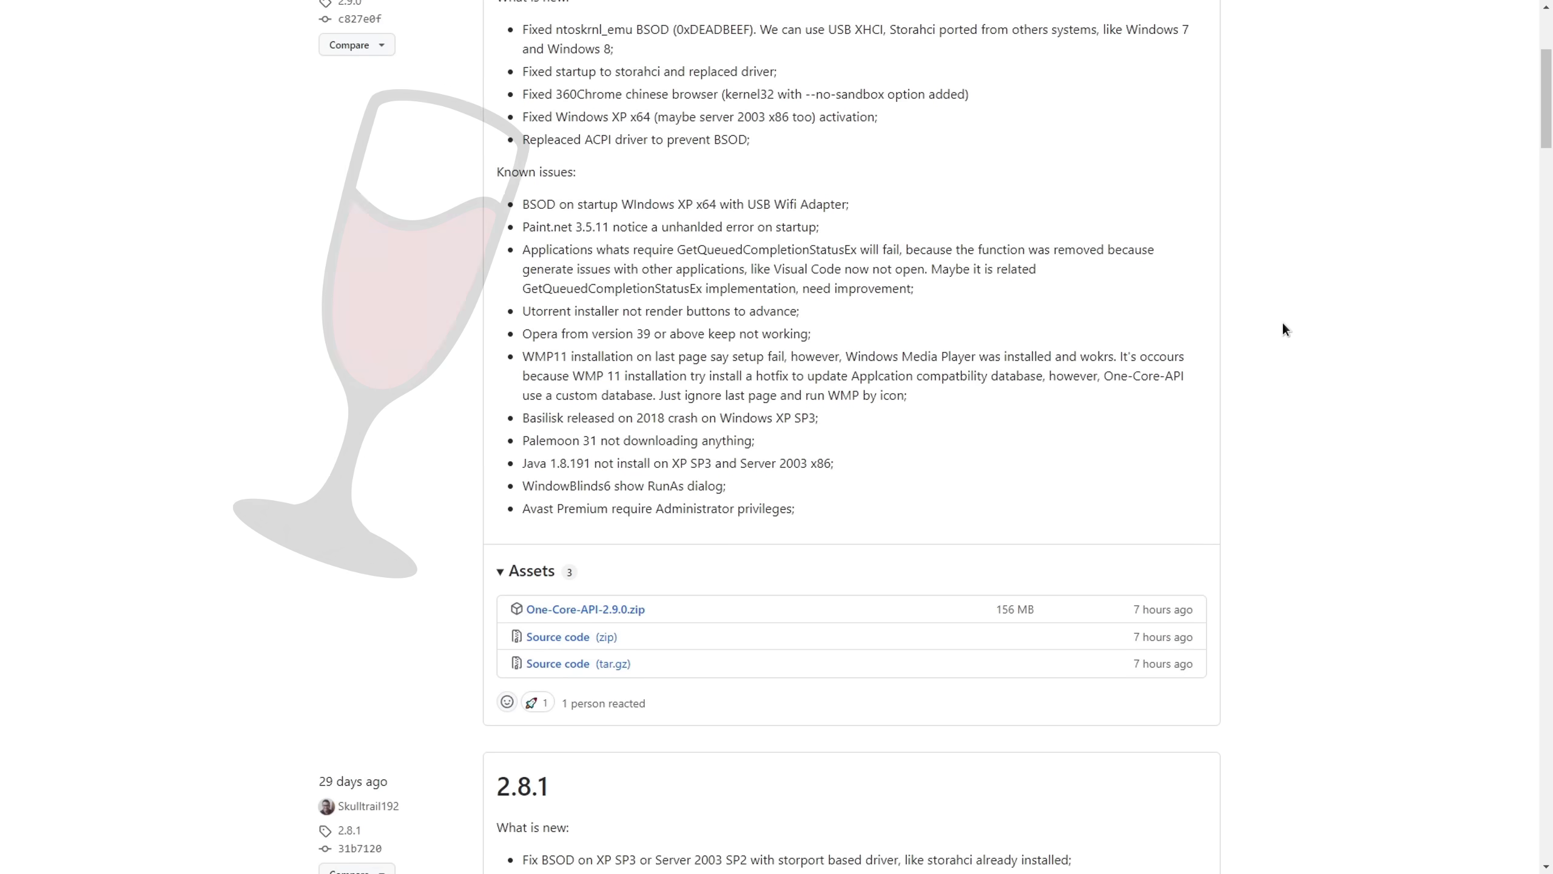
scroll(1283, 323, "down", 5)
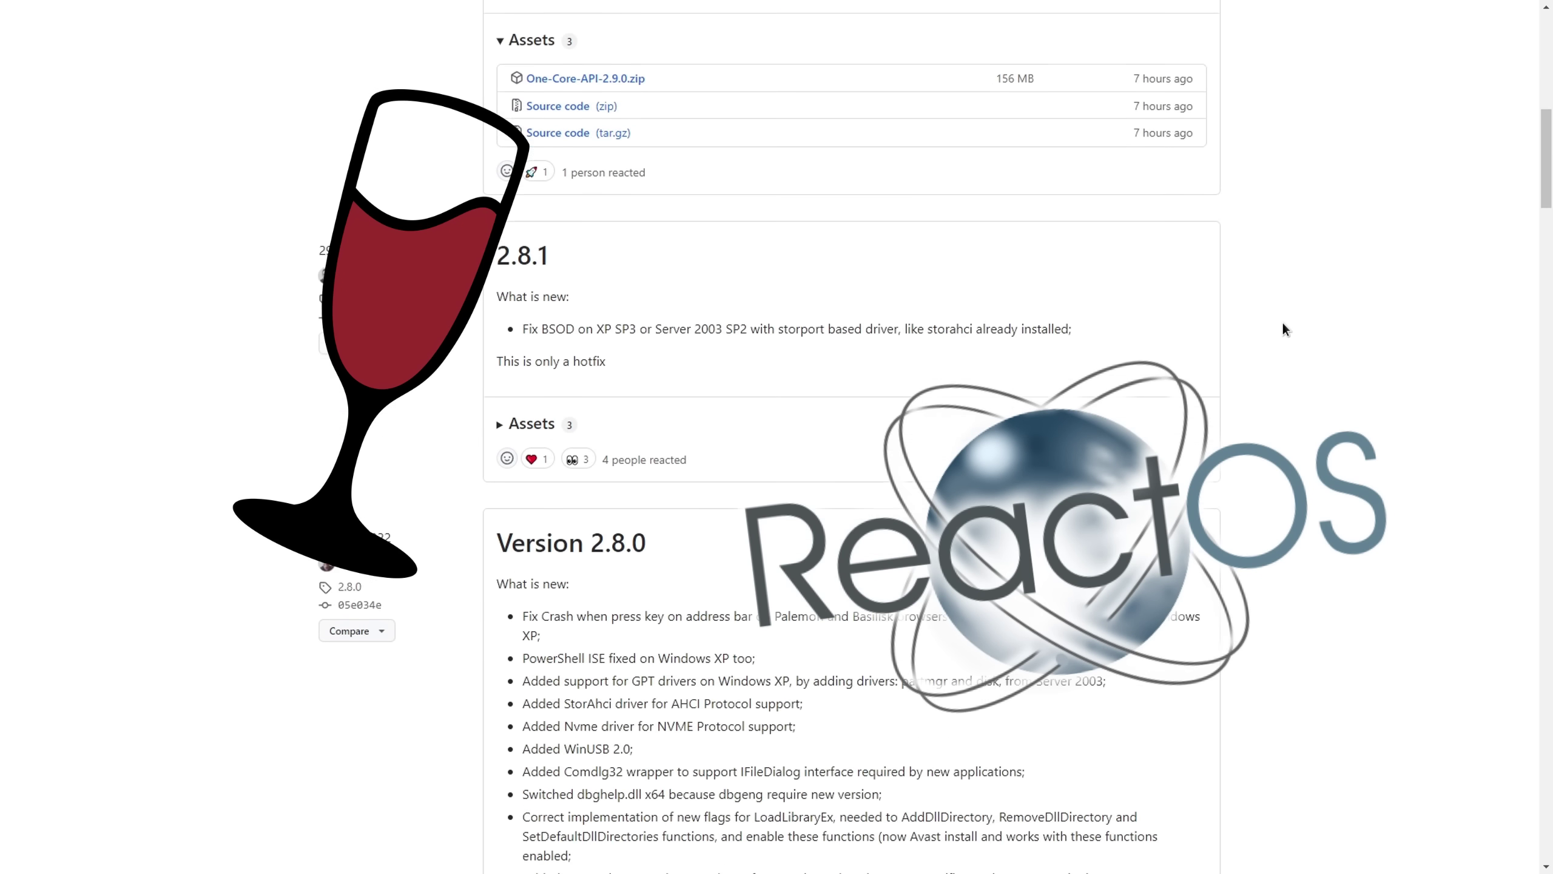
scroll(1282, 323, "up", 2)
scroll(1282, 323, "up", 1)
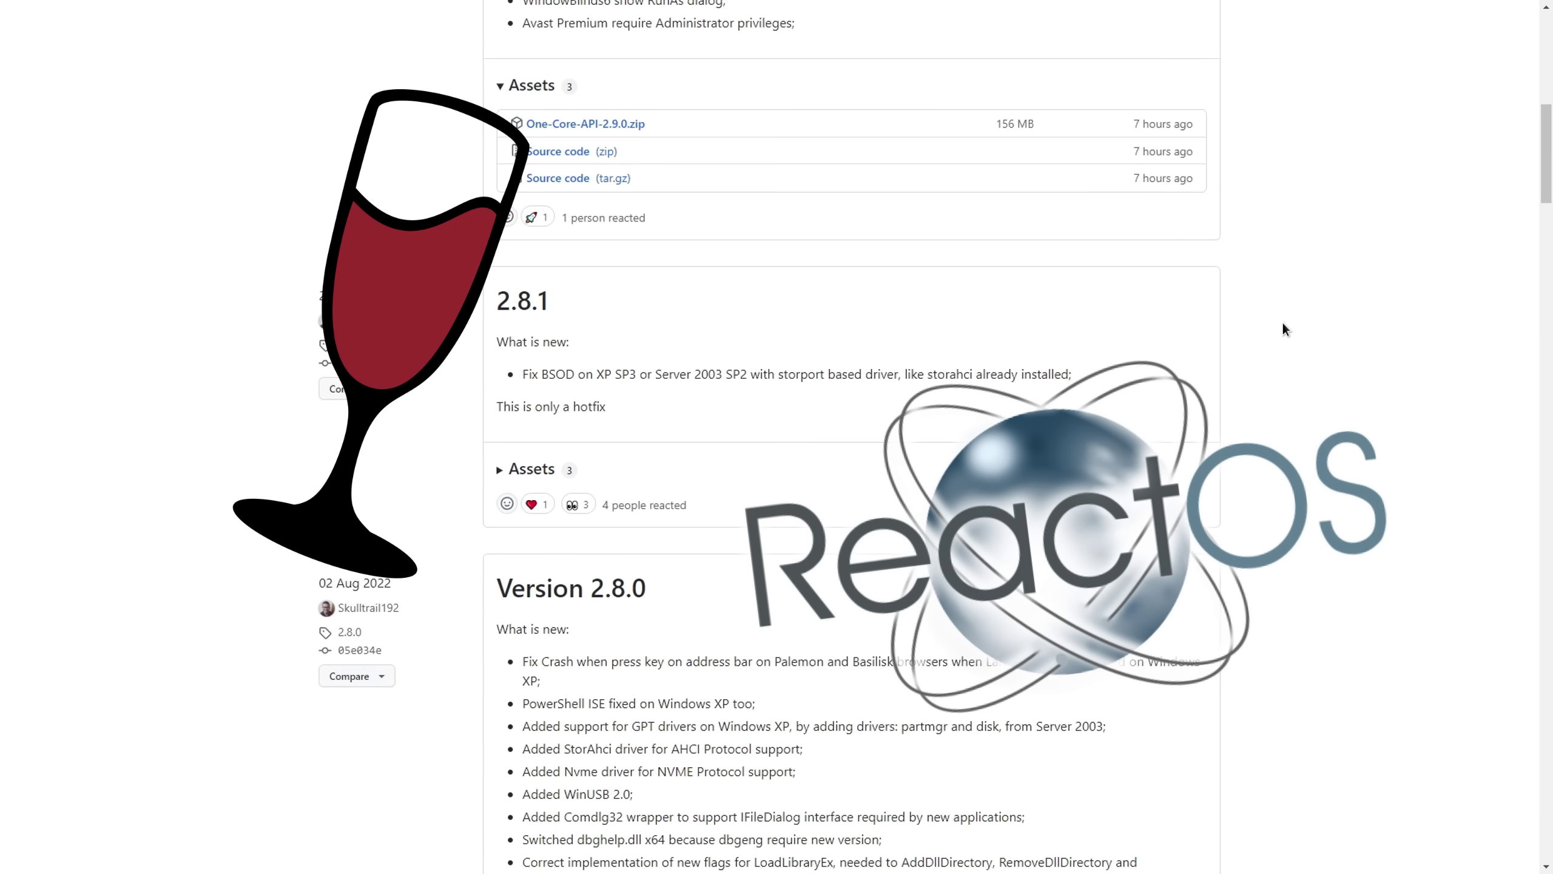
scroll(1282, 323, "down", 13)
scroll(1282, 322, "down", 3)
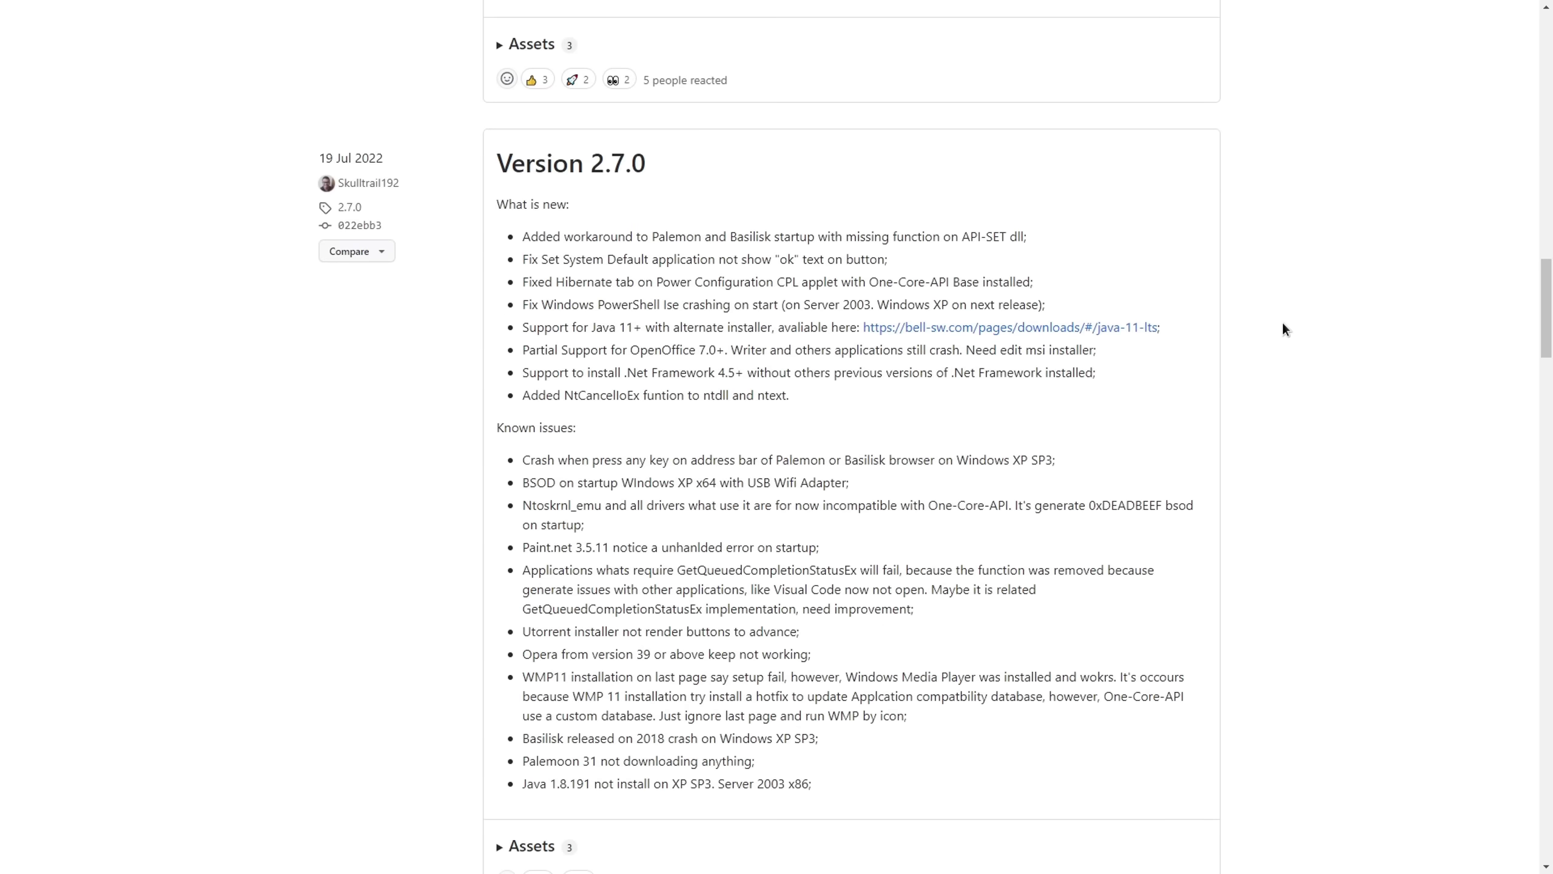
scroll(1282, 323, "down", 2)
scroll(1282, 323, "down", 9)
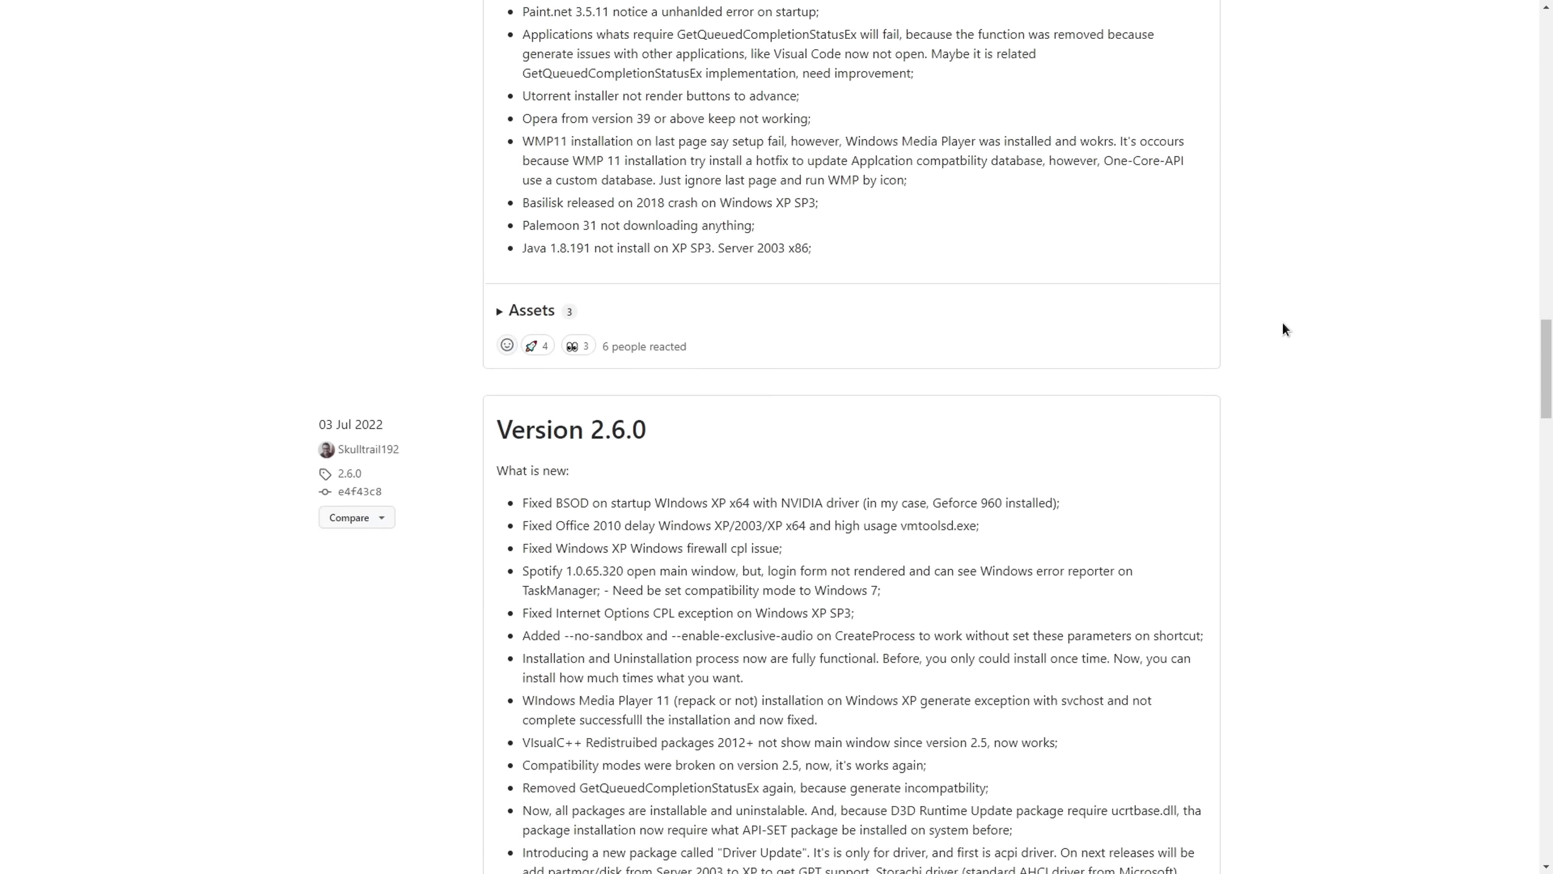
scroll(1282, 323, "up", 16)
scroll(1285, 312, "up", 20)
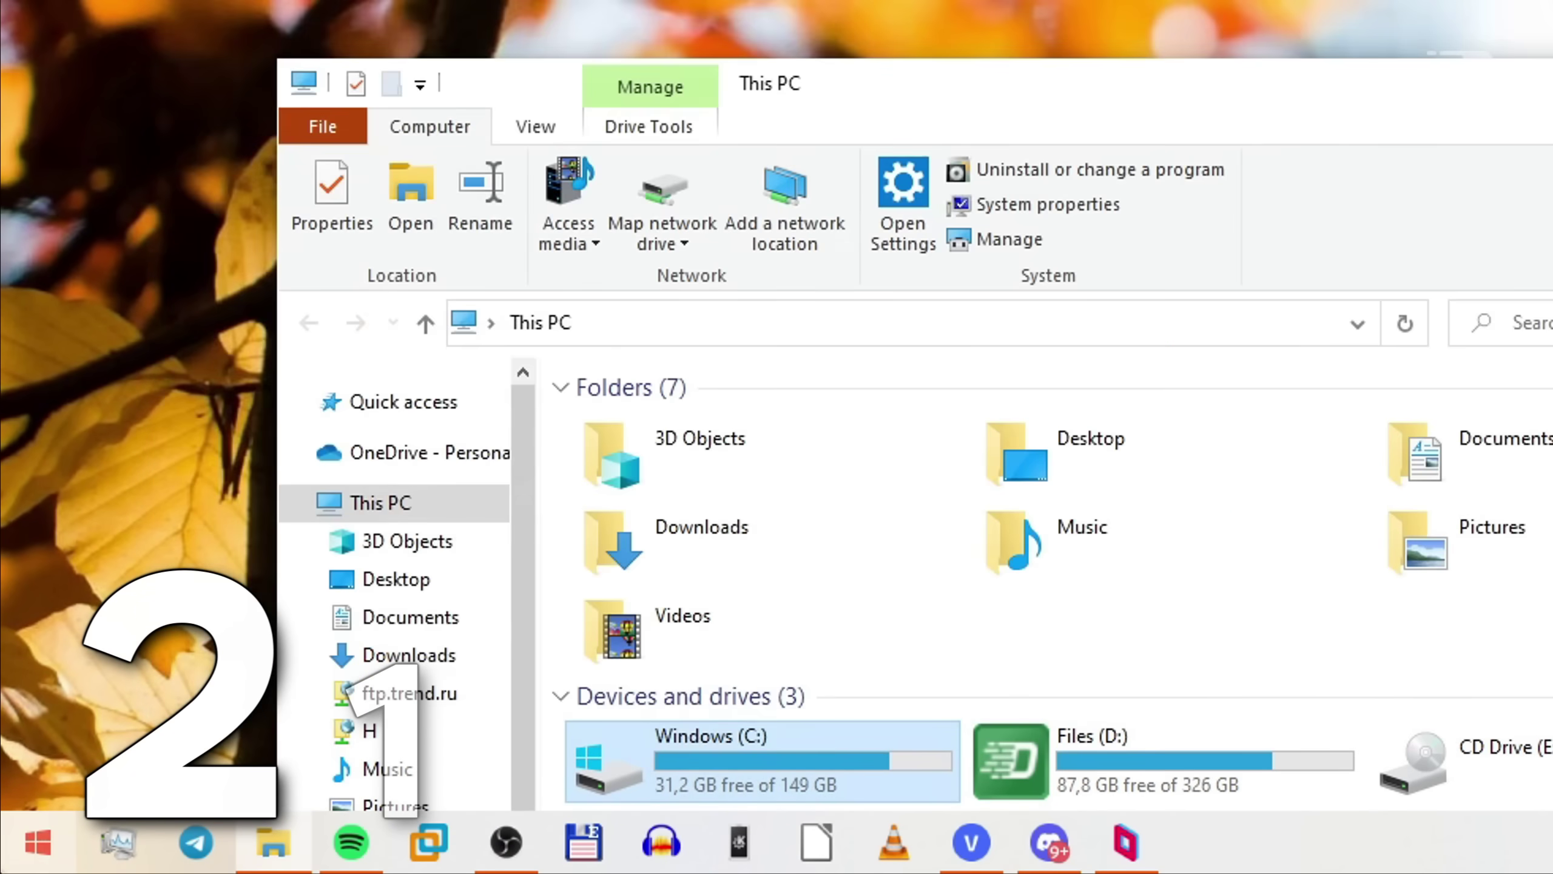
View the Windows 10 power and user account options.
key("super")
left_click(43, 772)
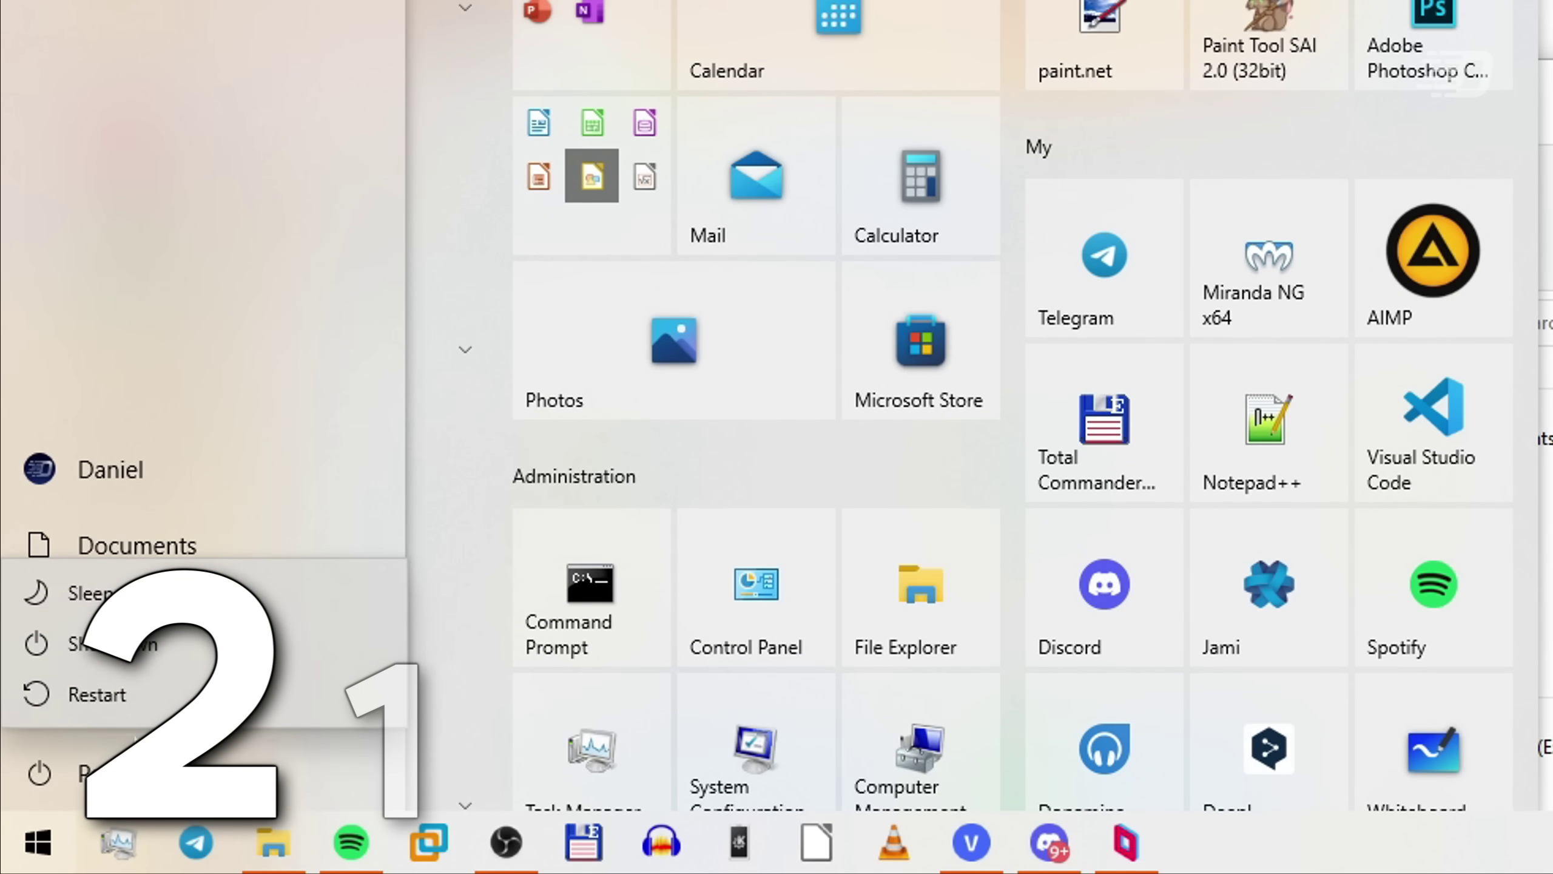
left_click(89, 470)
left_click(85, 468)
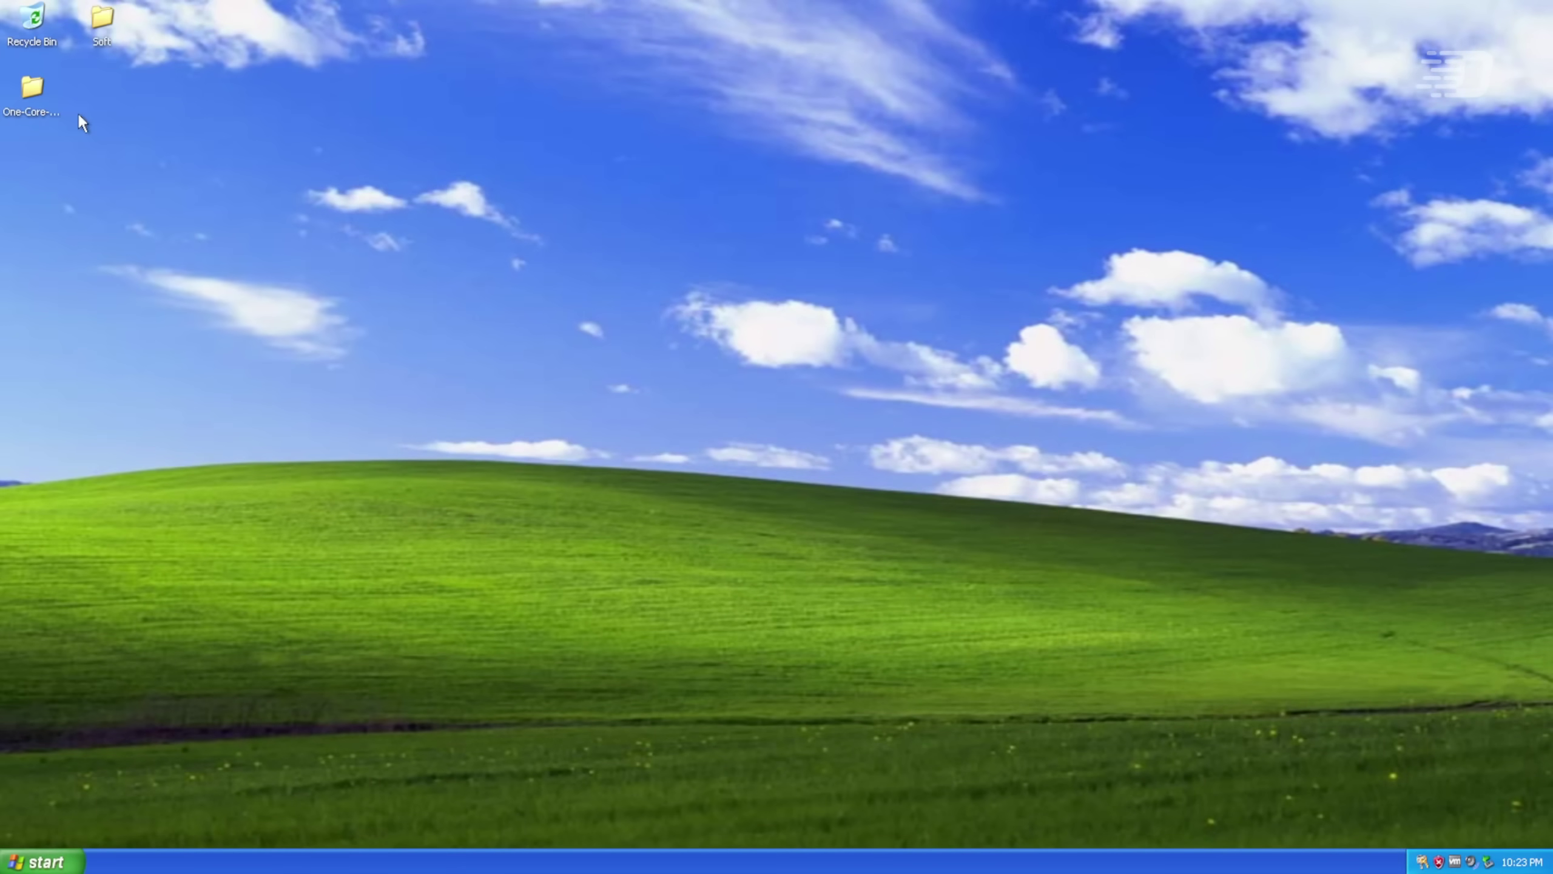
Open the One-Core-APIx86 folder on the desktop, move its window clear of the icons, and launch the one-core-api-app-compat package.
double_click(33, 89)
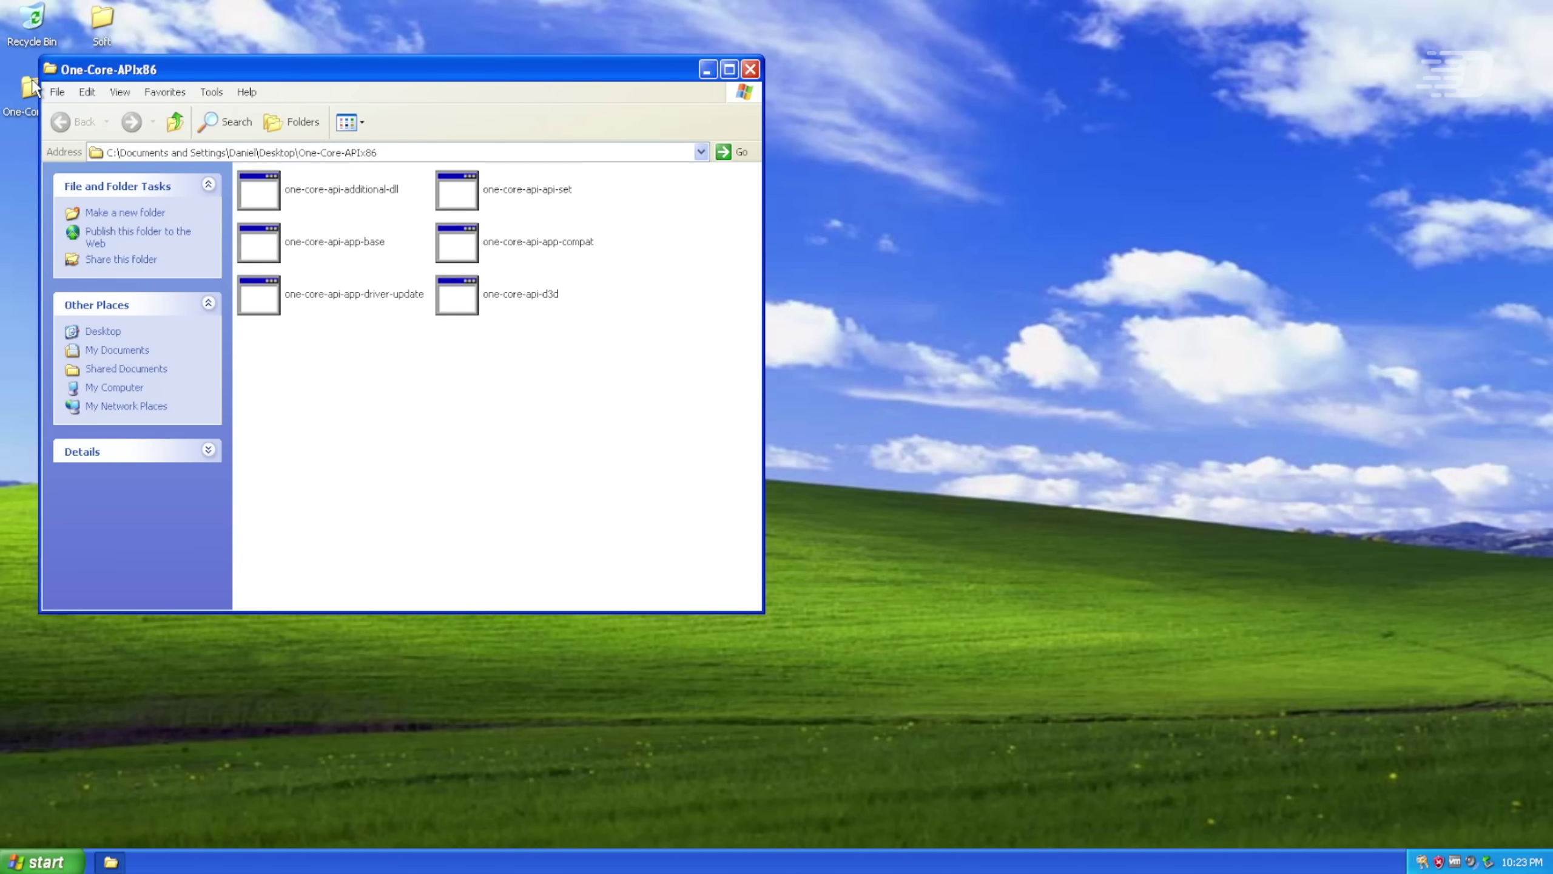
left_click_drag(150, 70, 237, 113)
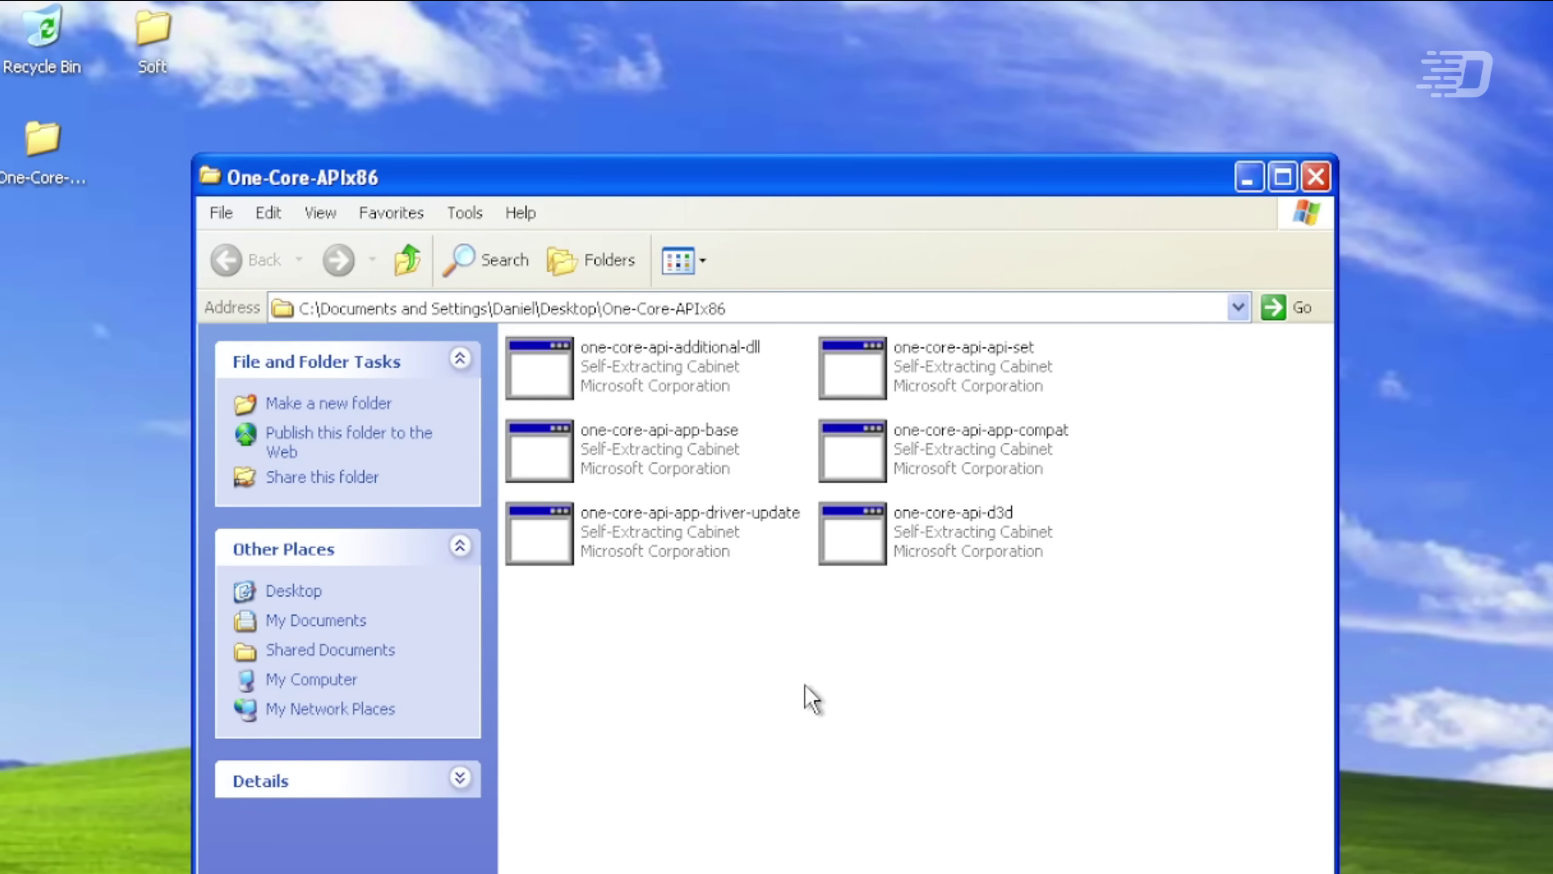
left_click_drag(1159, 766, 842, 770)
double_click(851, 450)
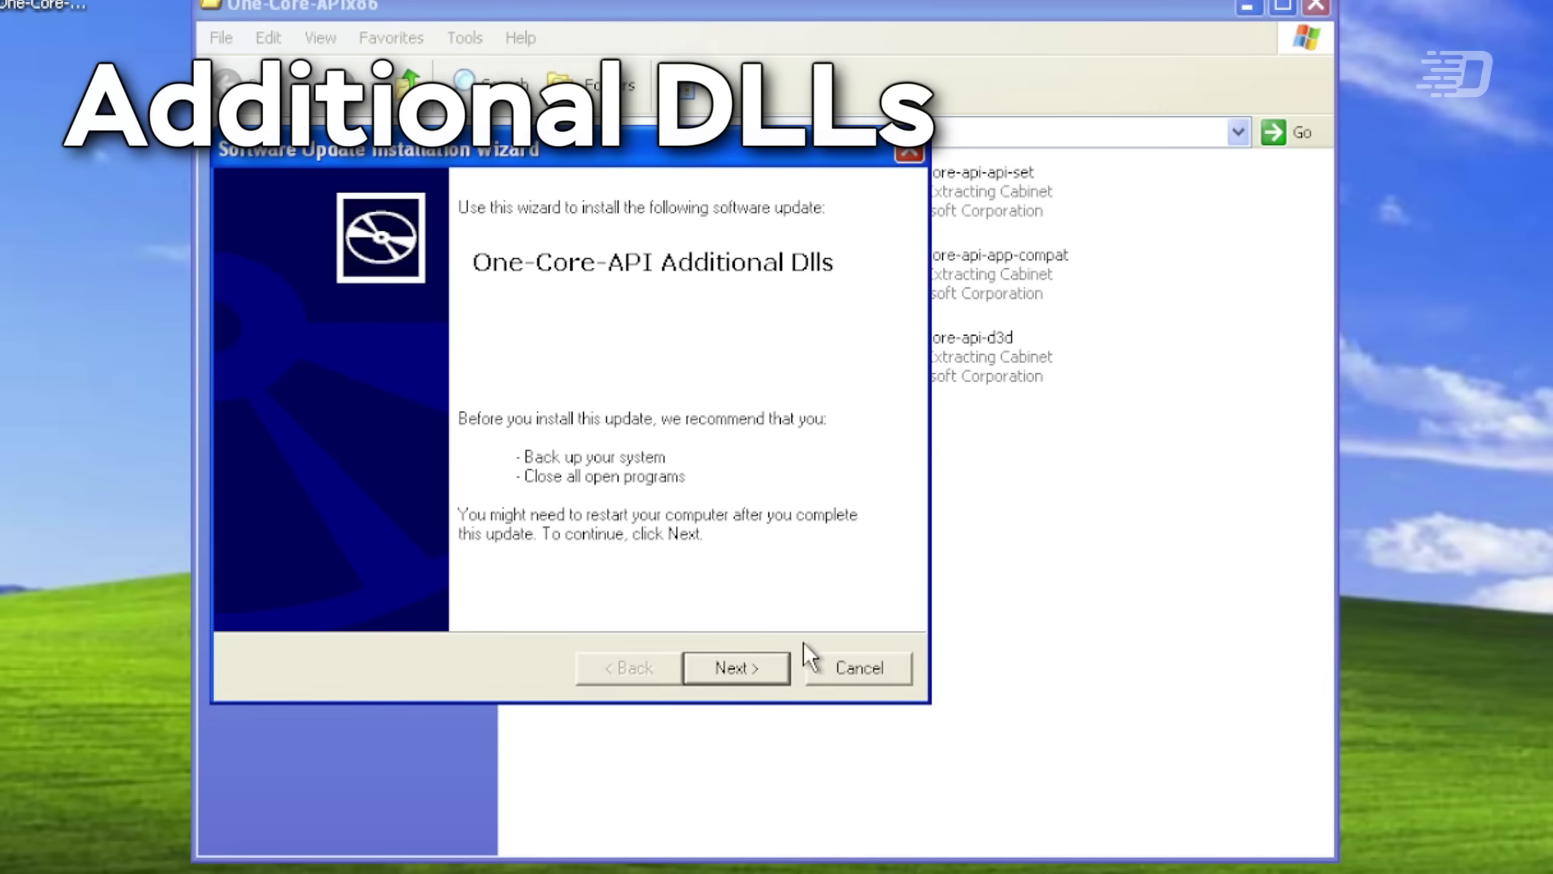
Start the One-Core-API Additional Dlls installation and install One-Core-API D3D Runtime, agreeing to its license.
left_click(688, 662)
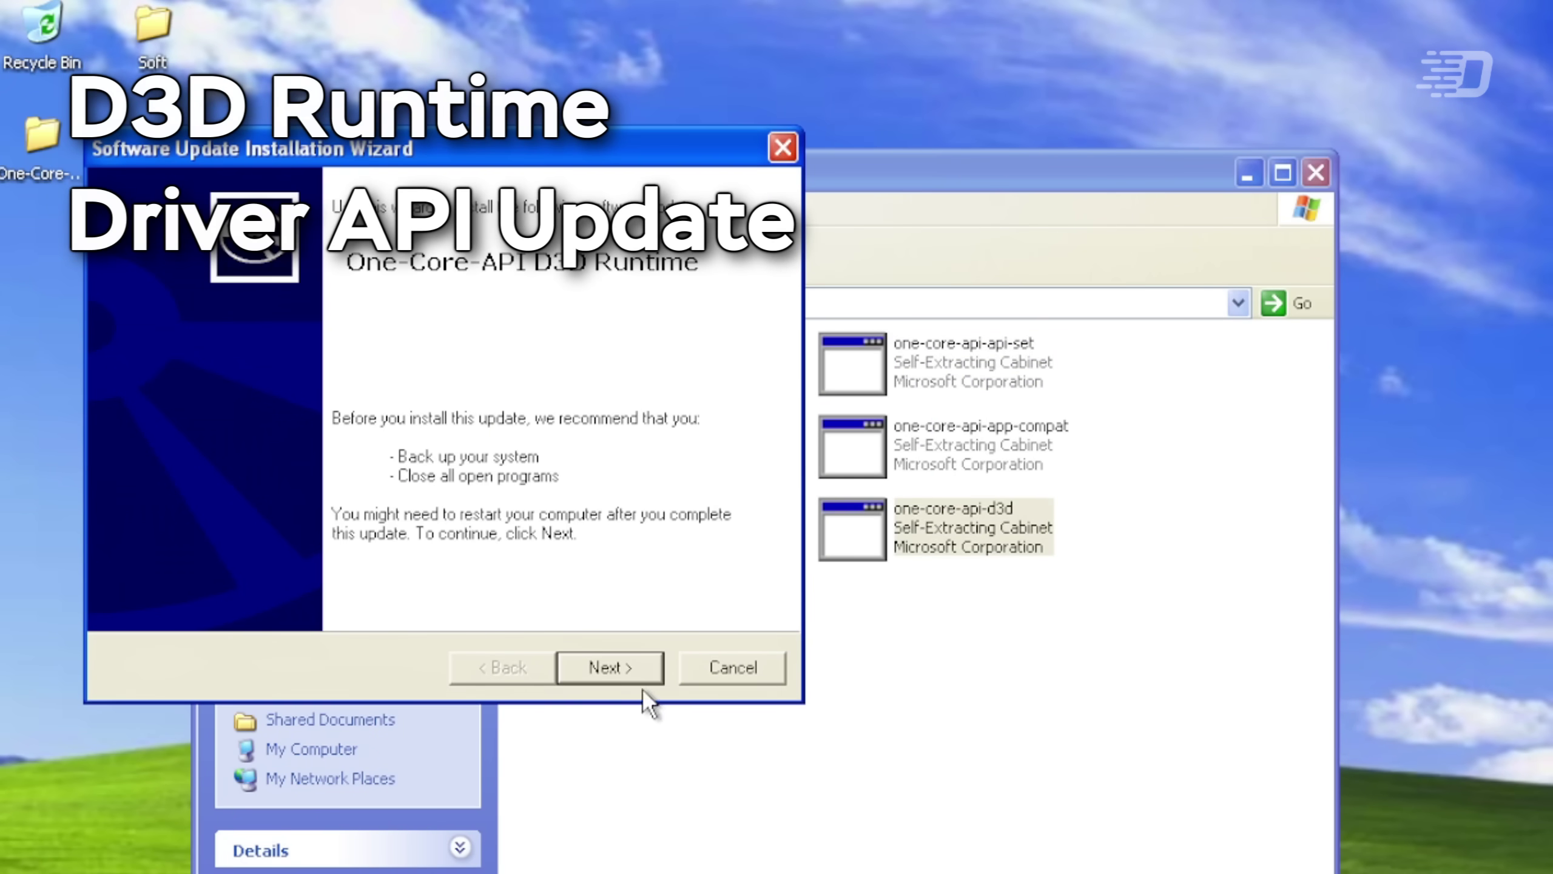
left_click(628, 662)
left_click(473, 578)
left_click(611, 667)
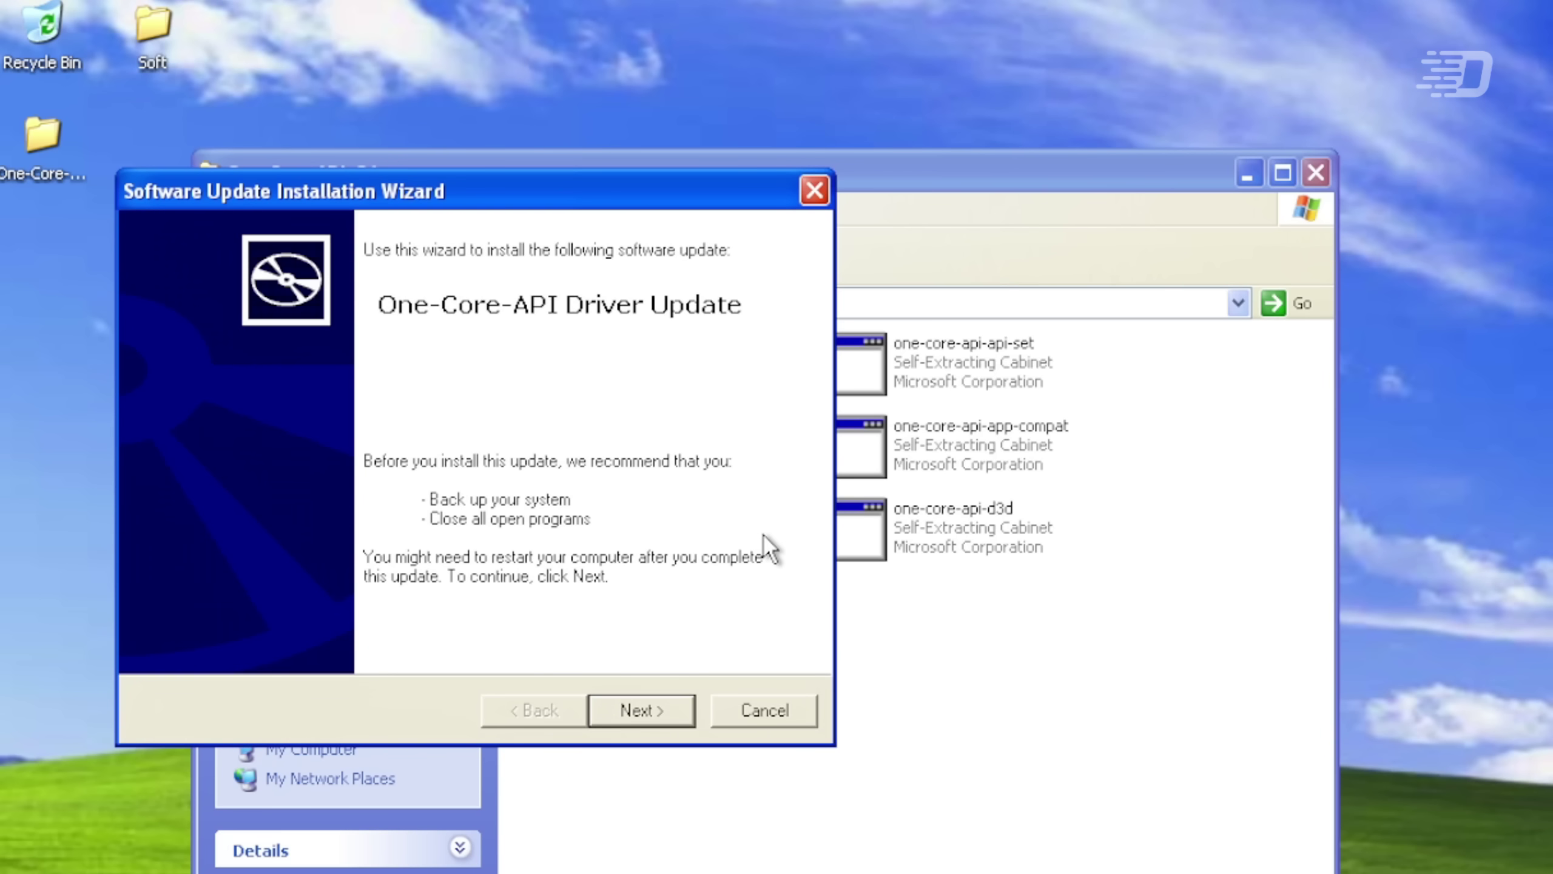
Proceed through the One-Core-API Driver Update license and finish the One-Core-API Base wizard with "Do not restart now" enabled.
left_click(675, 710)
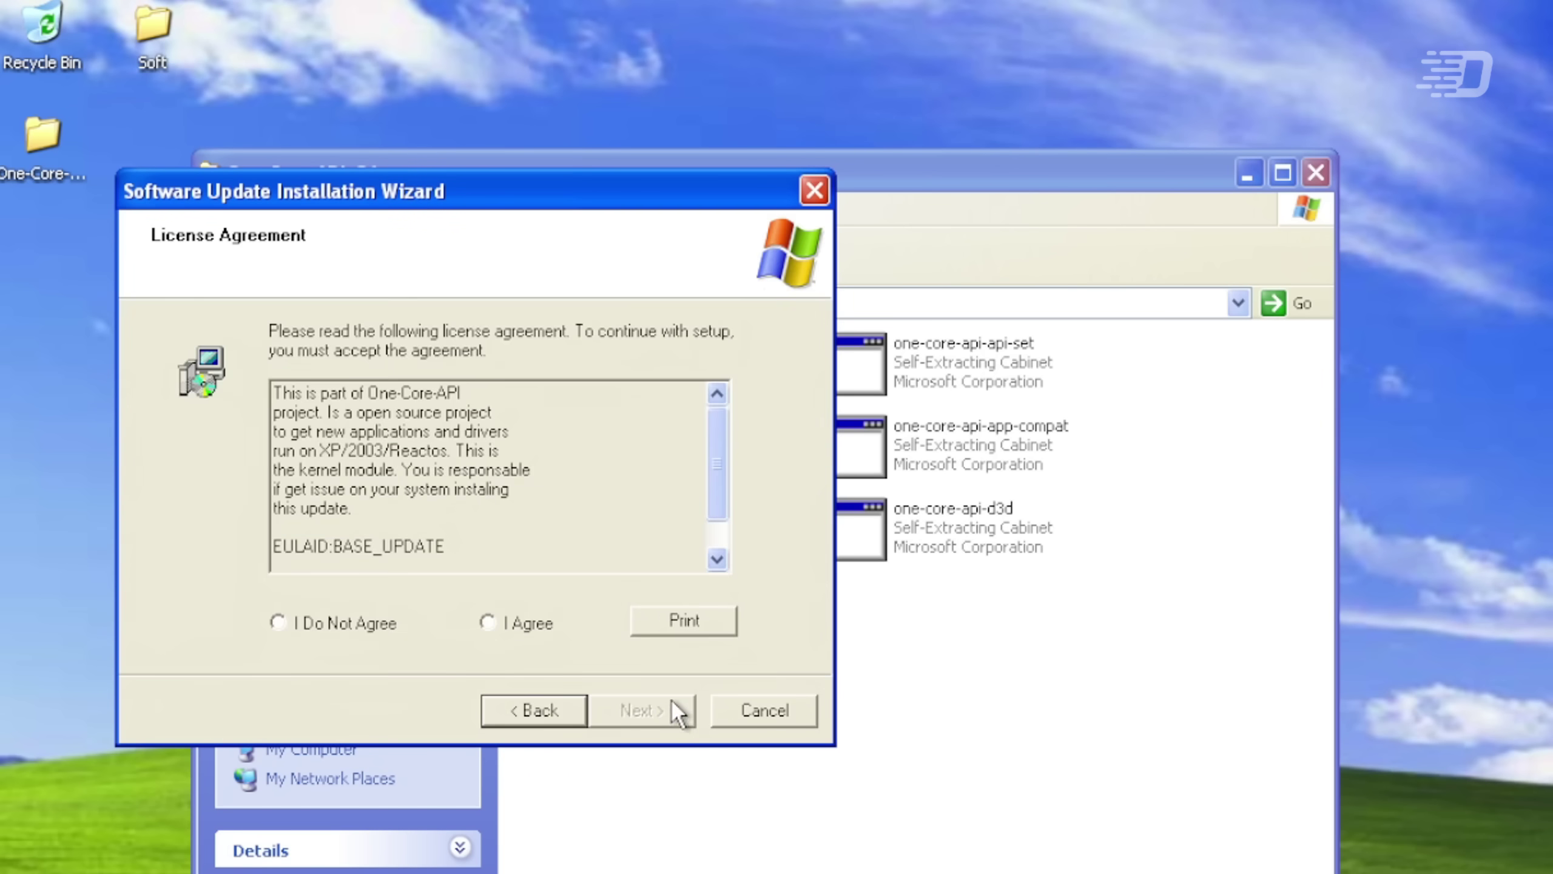
left_click(666, 707)
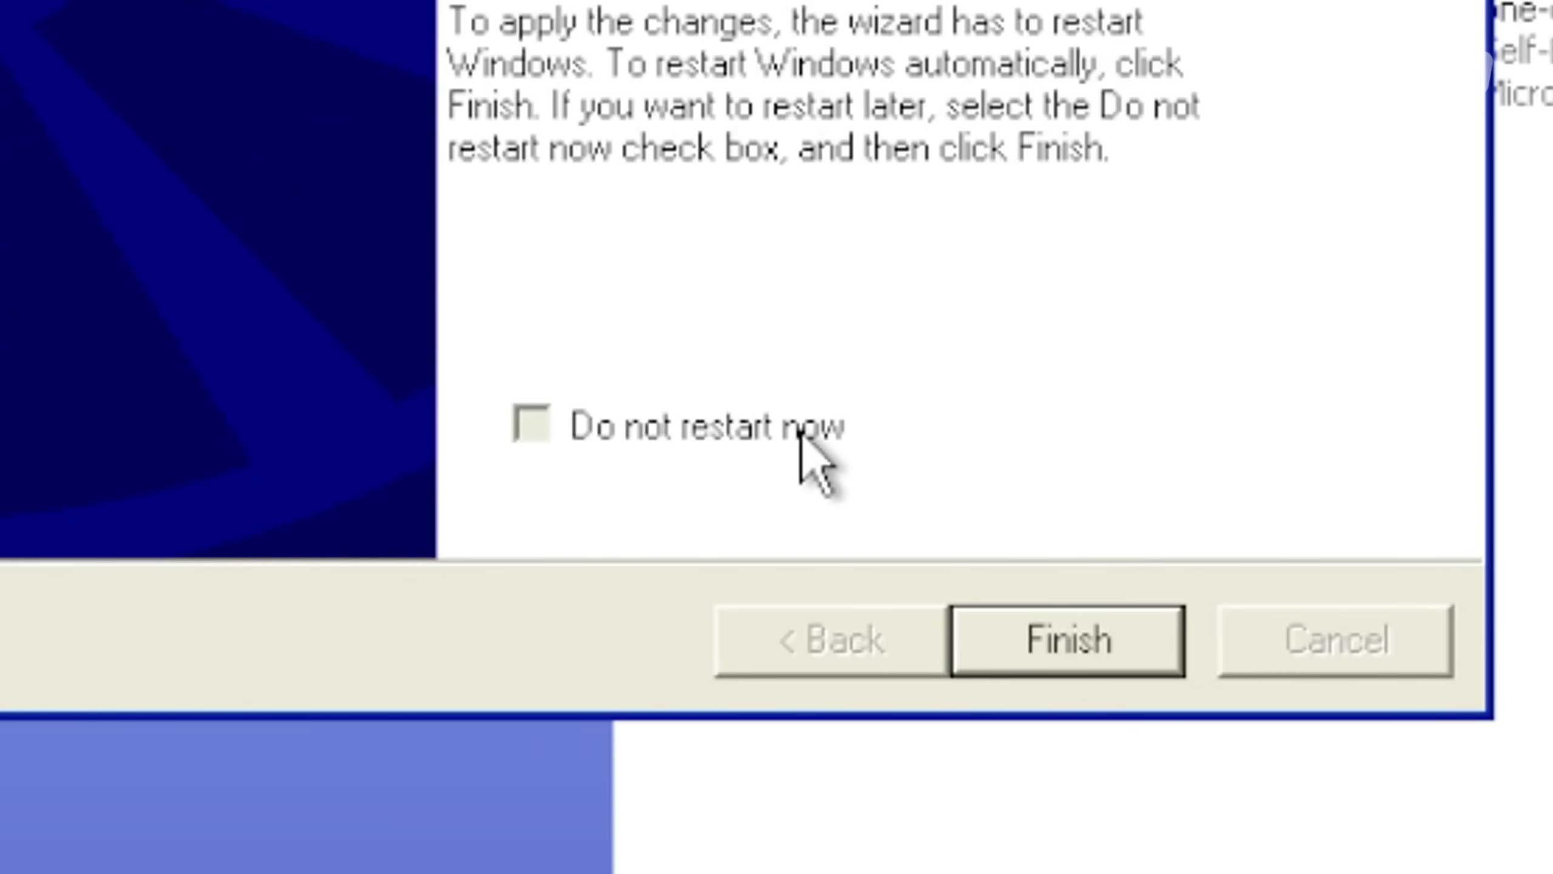
left_click(799, 430)
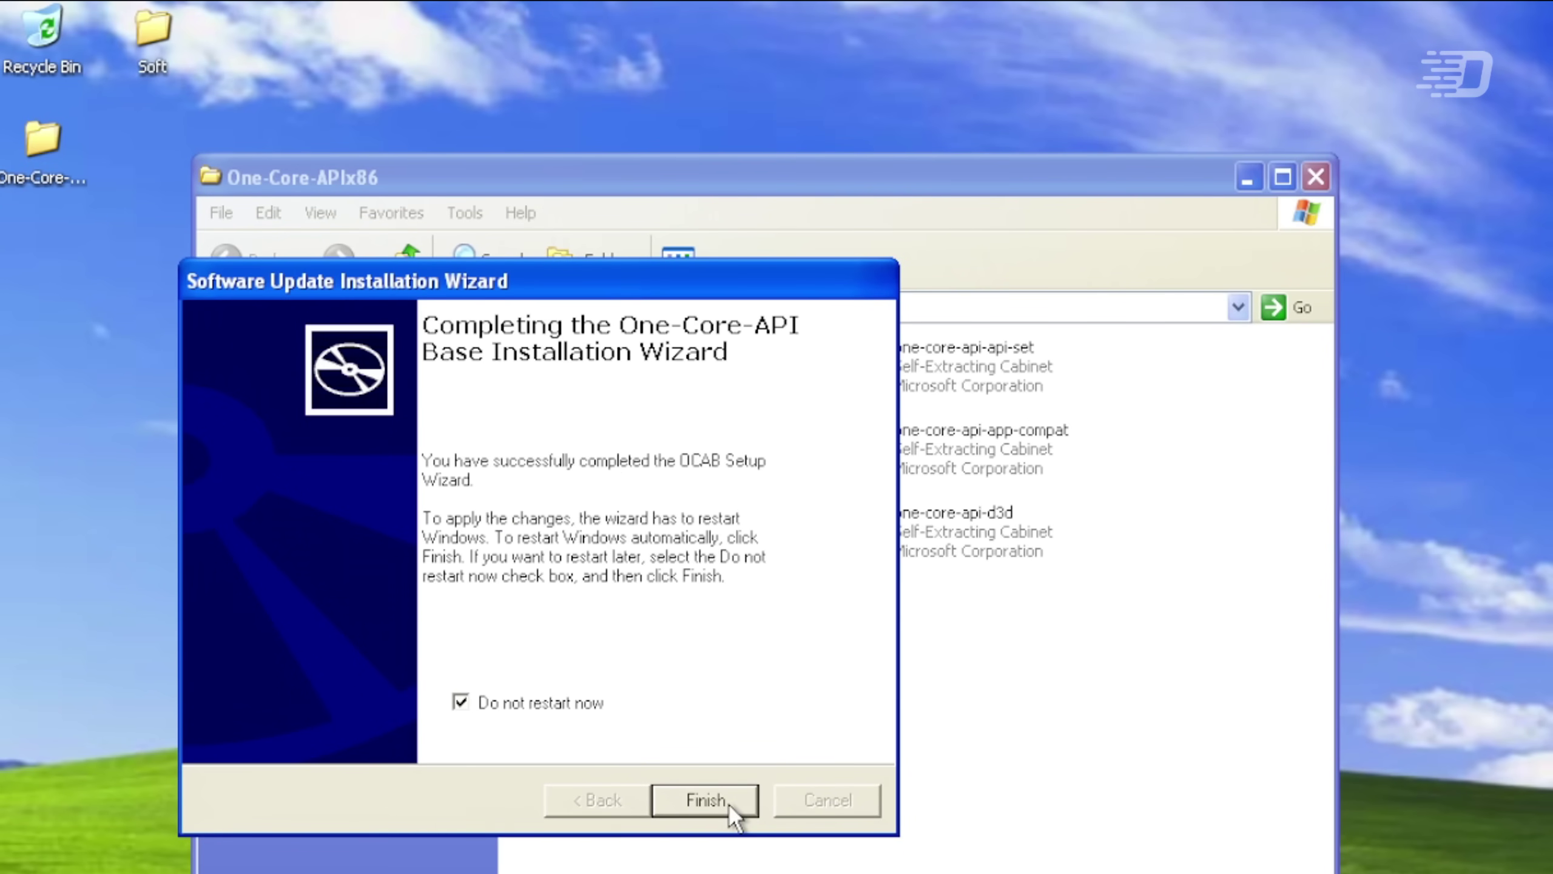
left_click(1122, 665)
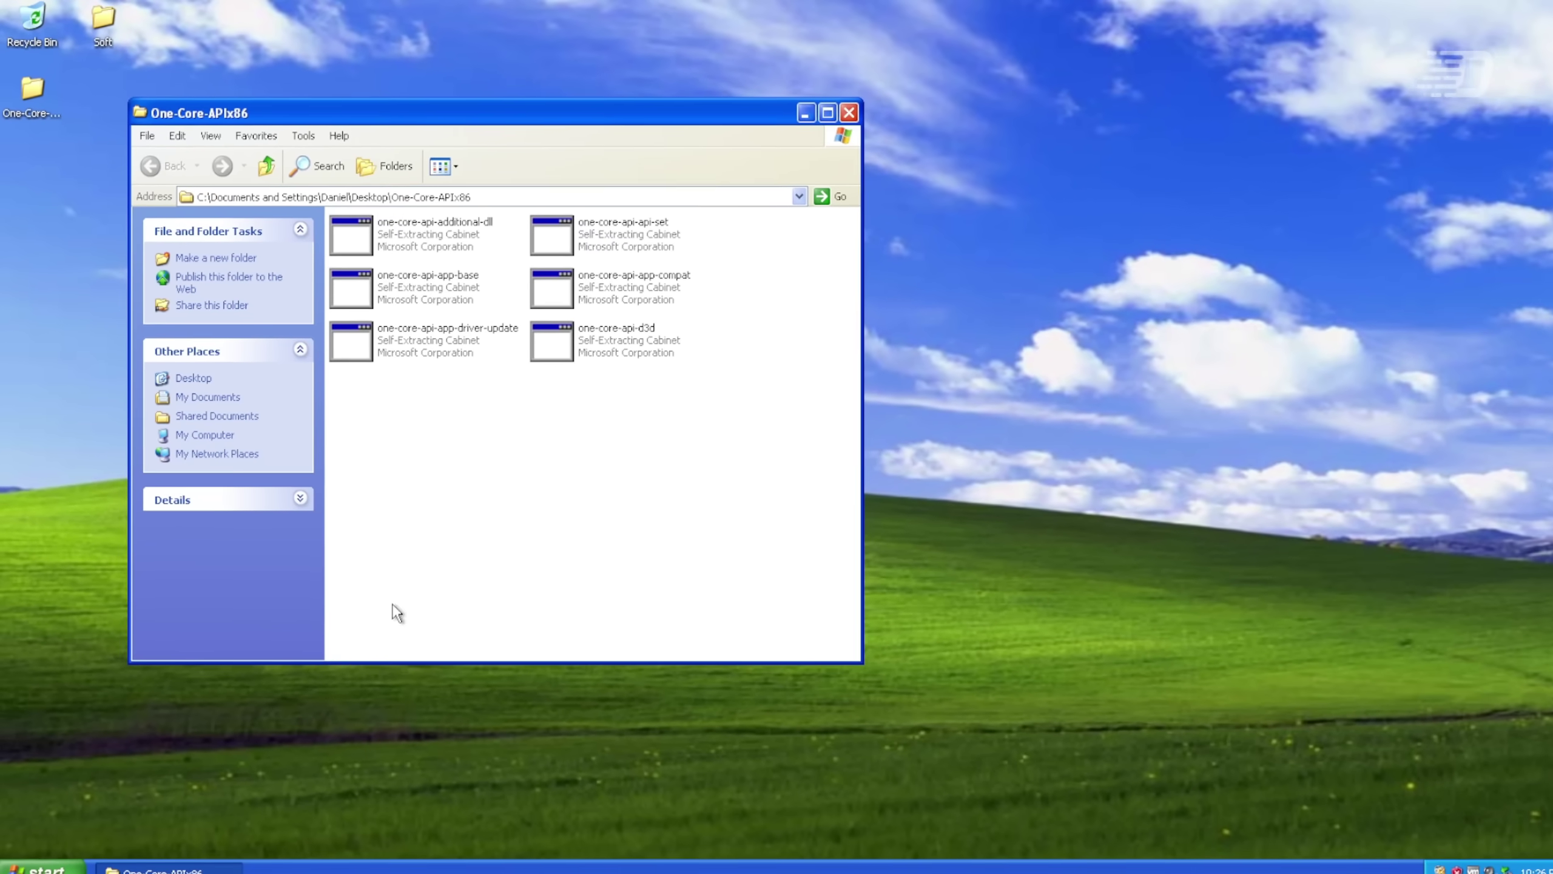
Restart the computer so the installed One-Core-API packages take effect.
left_click(49, 860)
left_click(288, 827)
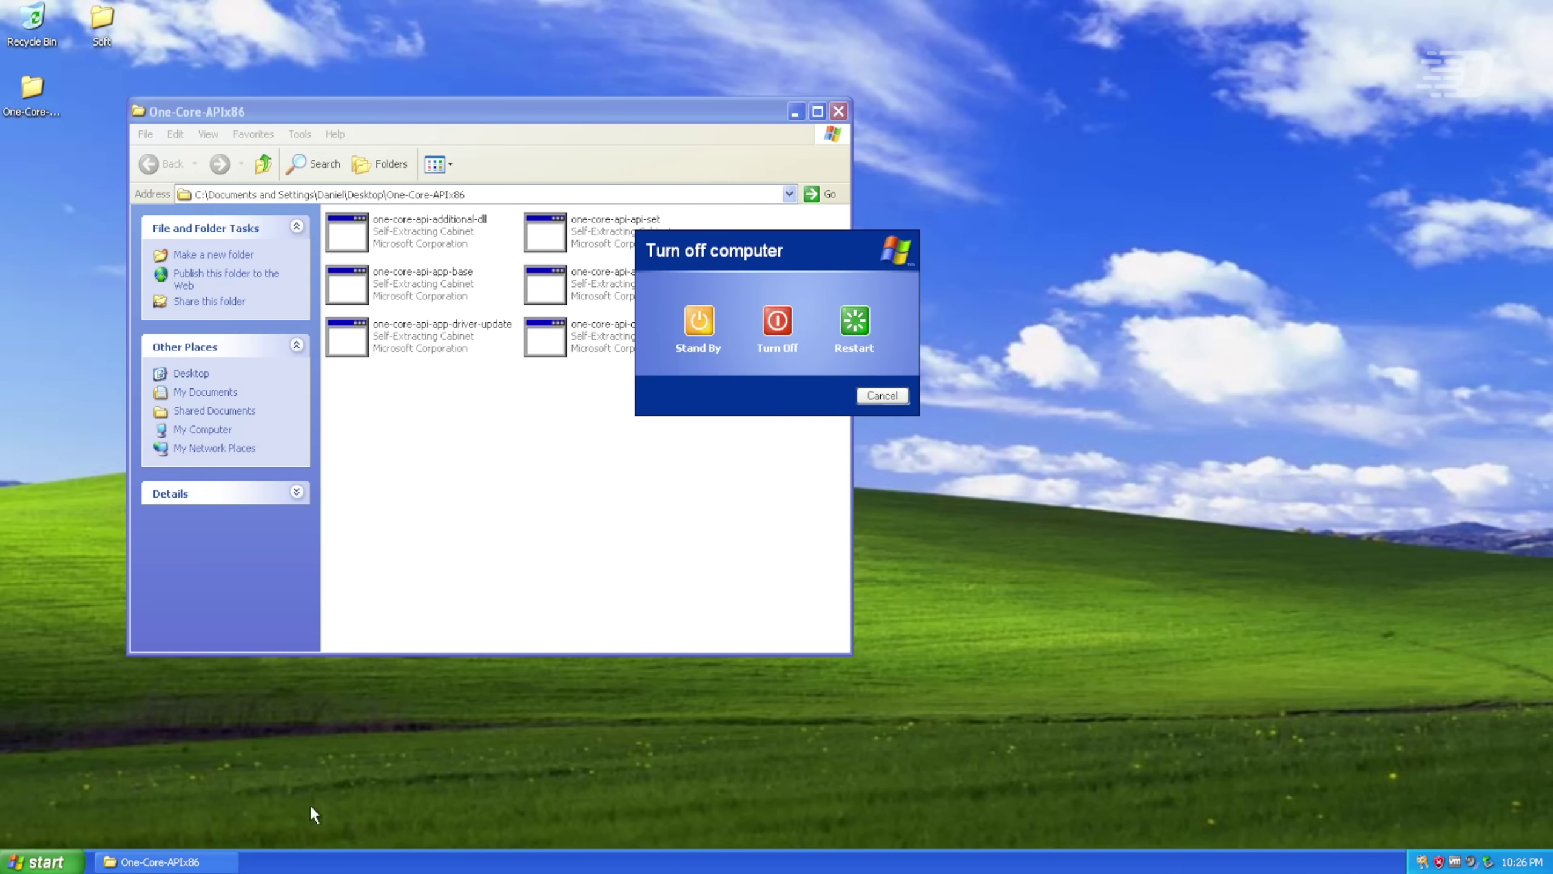
left_click(856, 324)
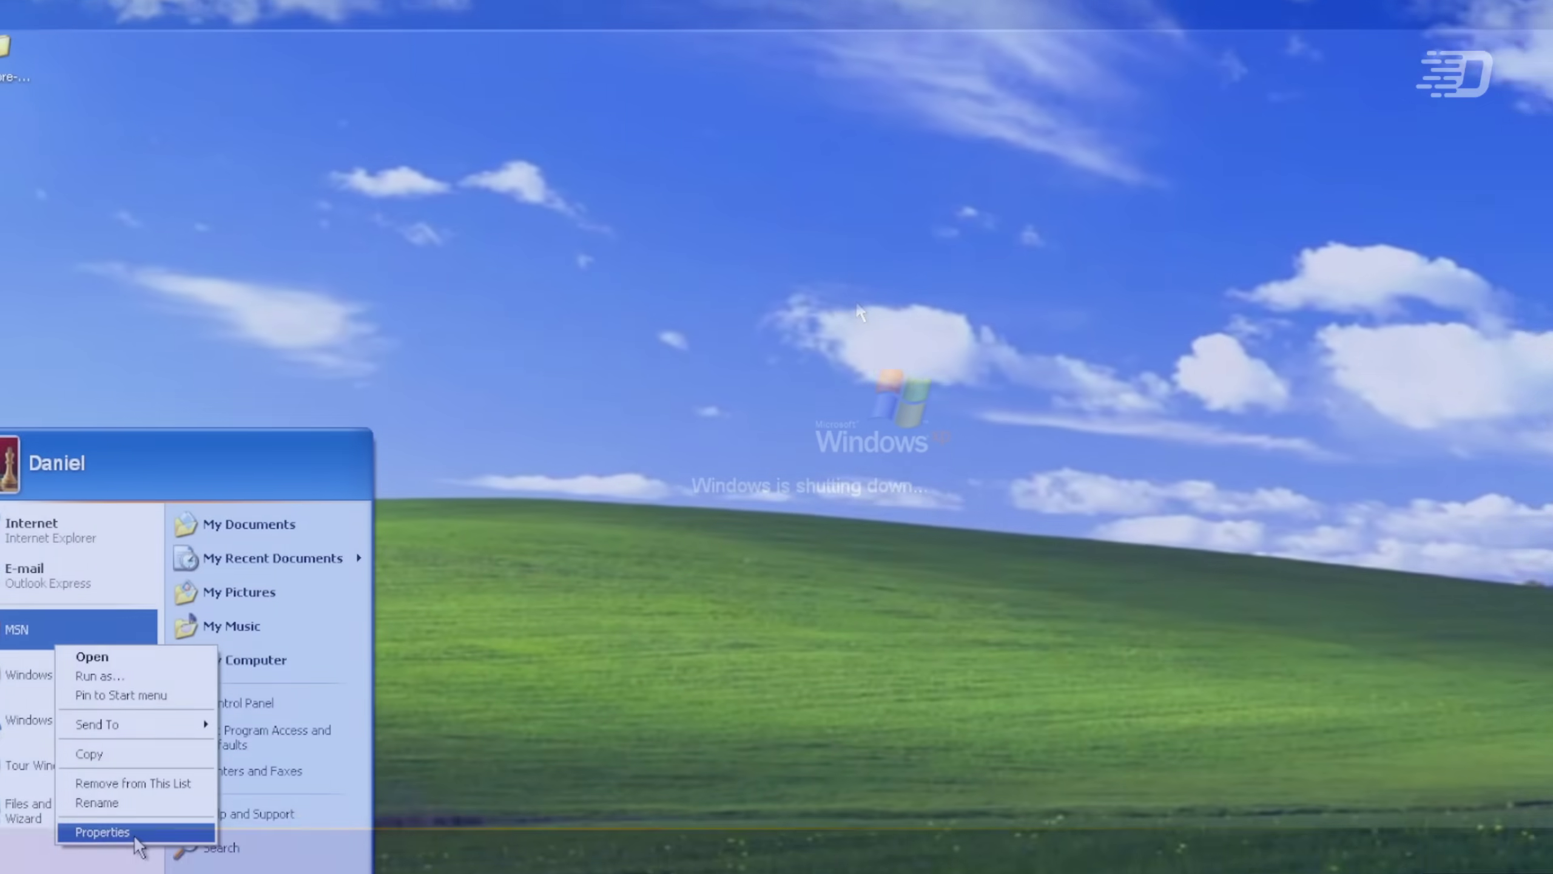
Open the compatibility properties of the MSN shortcut, enable compatibility mode and examine the selectable Windows versions.
left_click(190, 831)
left_click(246, 131)
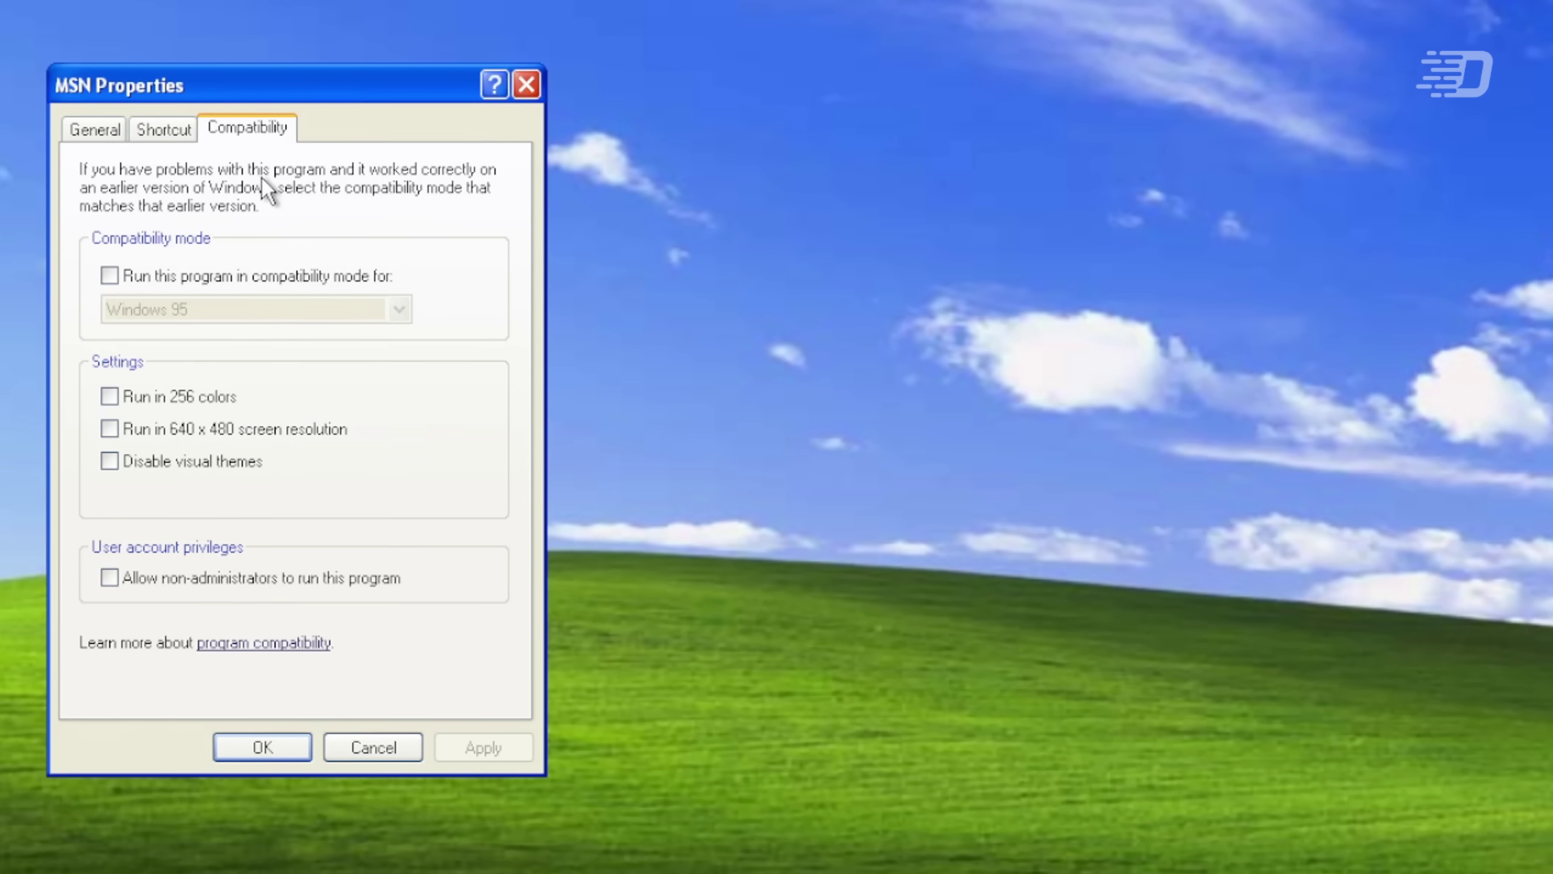
left_click(244, 286)
left_click(400, 309)
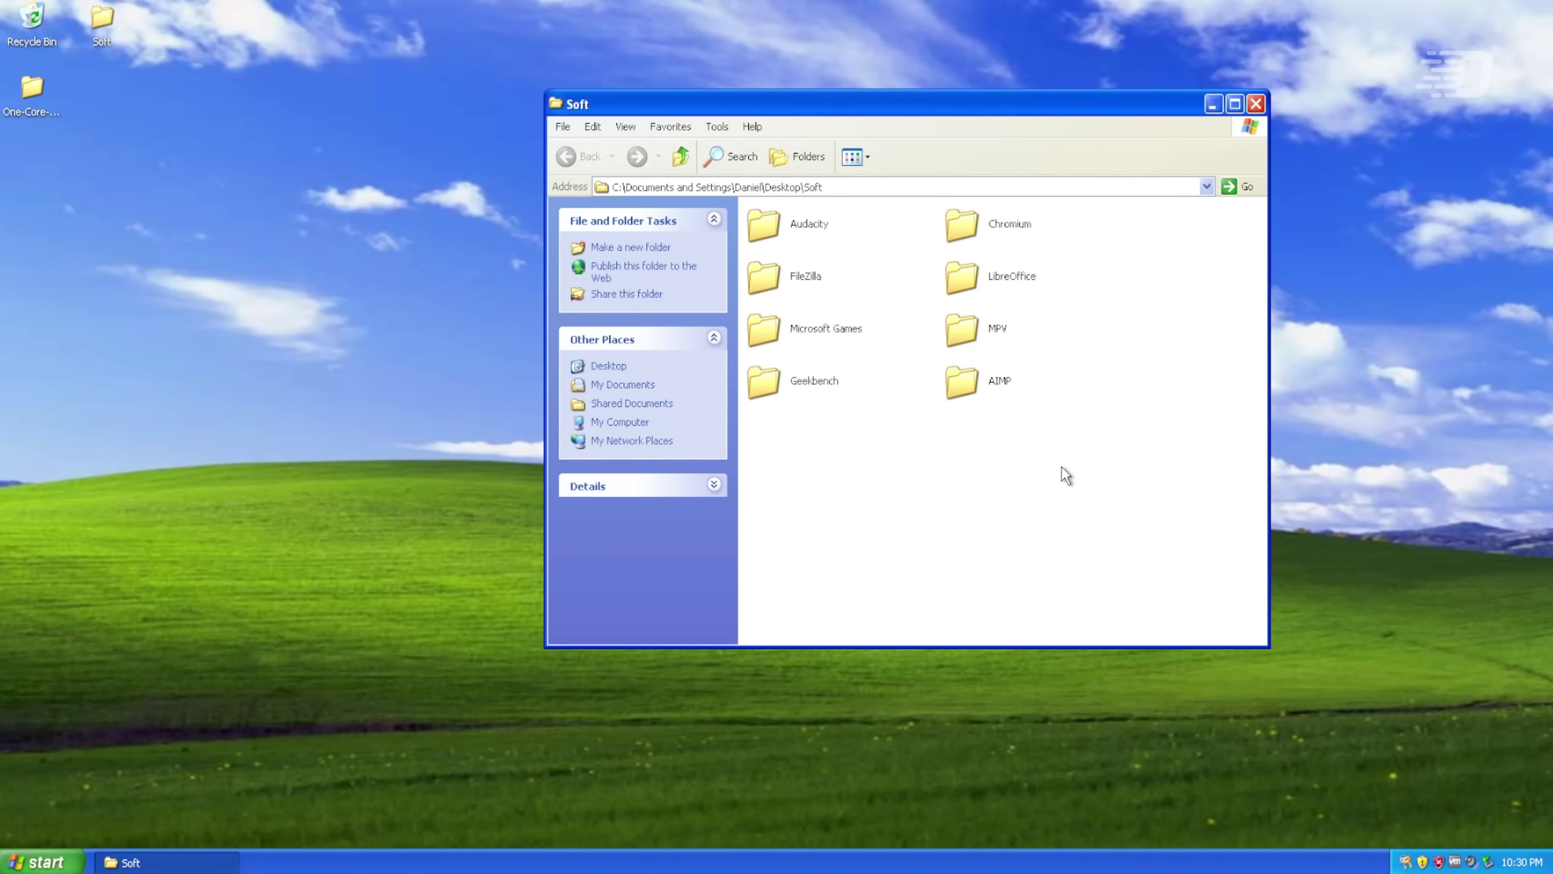
Launch the aimp_5.03.2398_w32 installer from the AIMP folder in English and agree to the license terms.
double_click(963, 383)
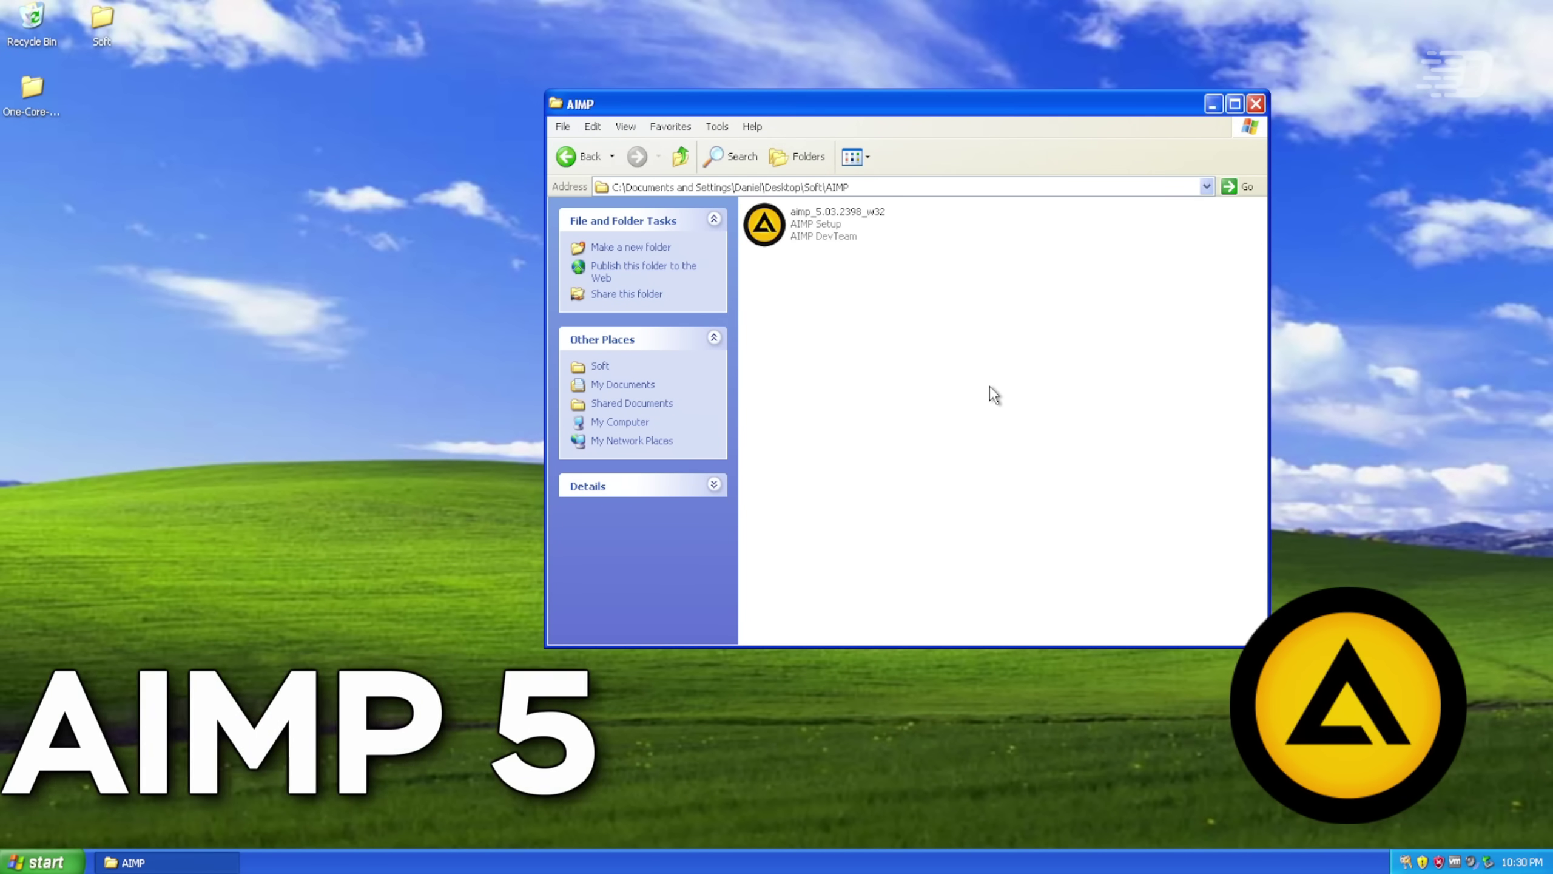
left_click(831, 238)
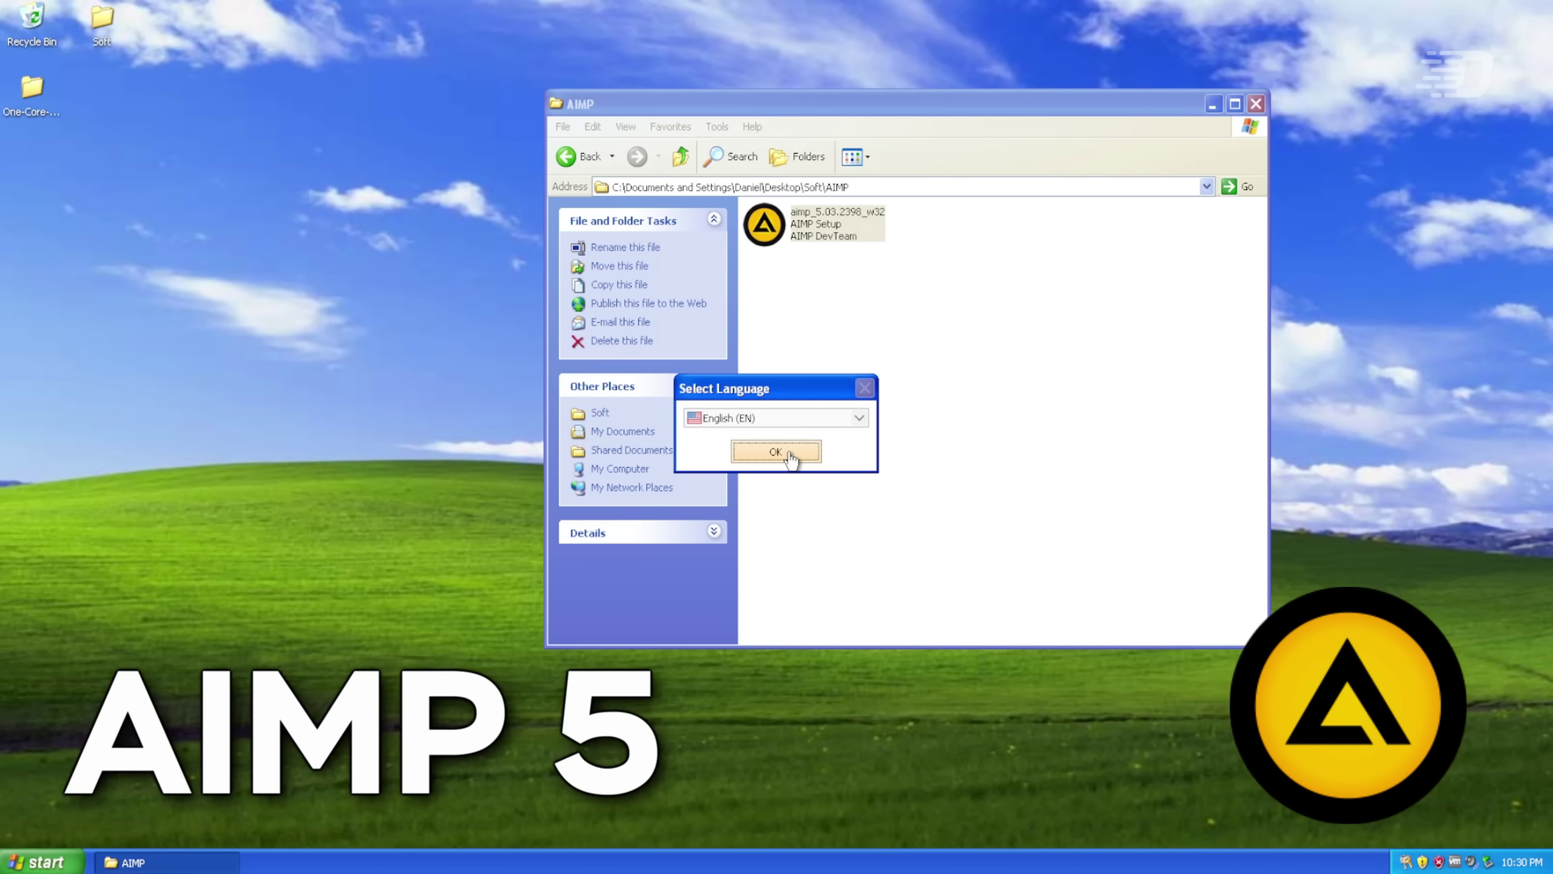
left_click(789, 455)
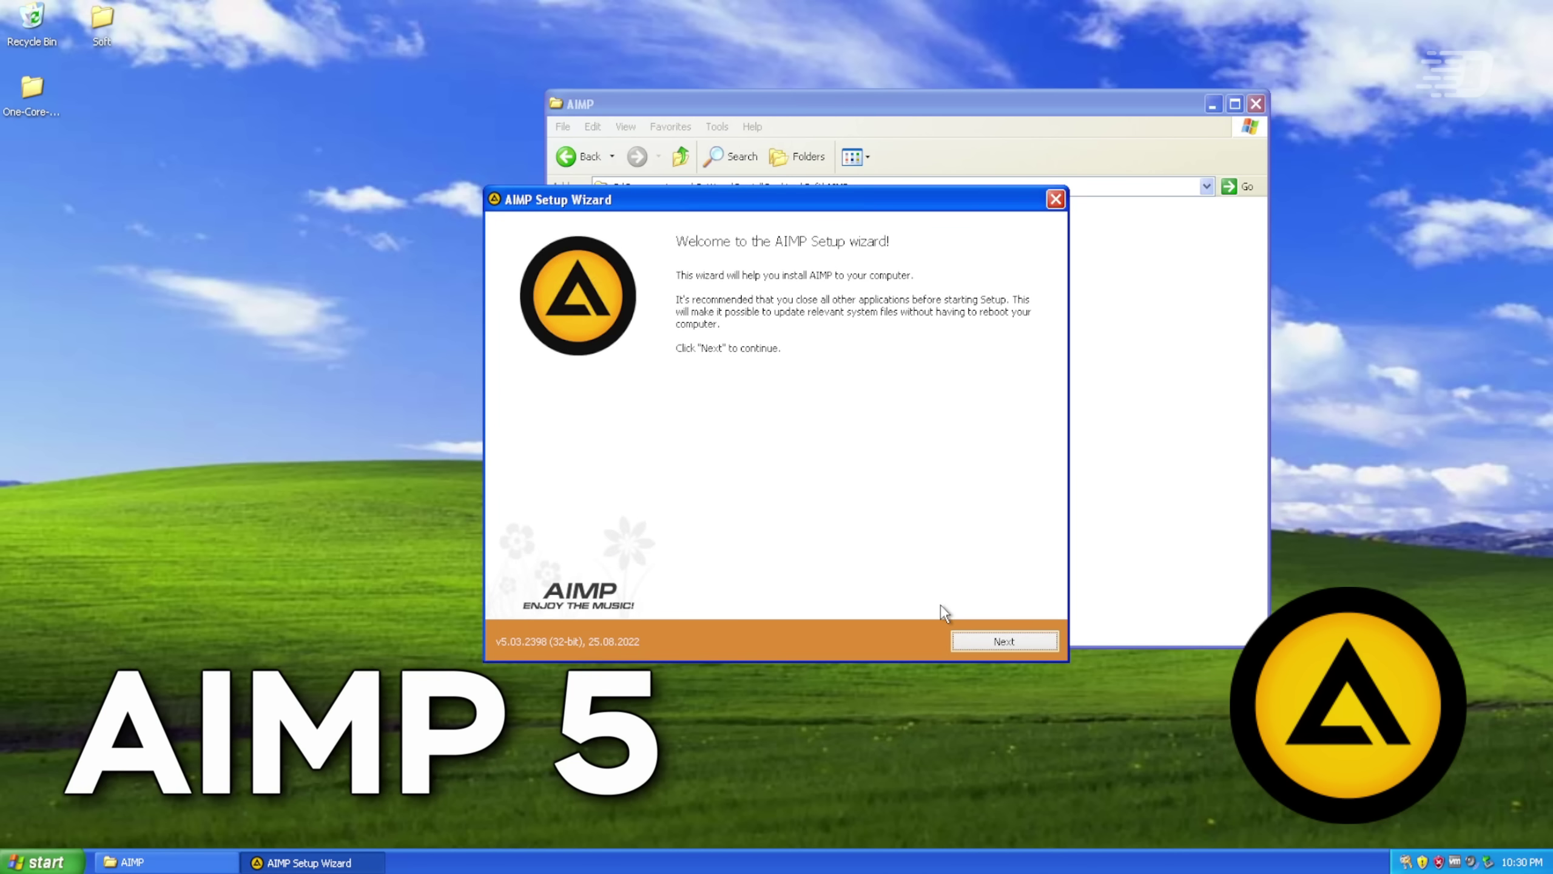
left_click(991, 644)
left_click(533, 591)
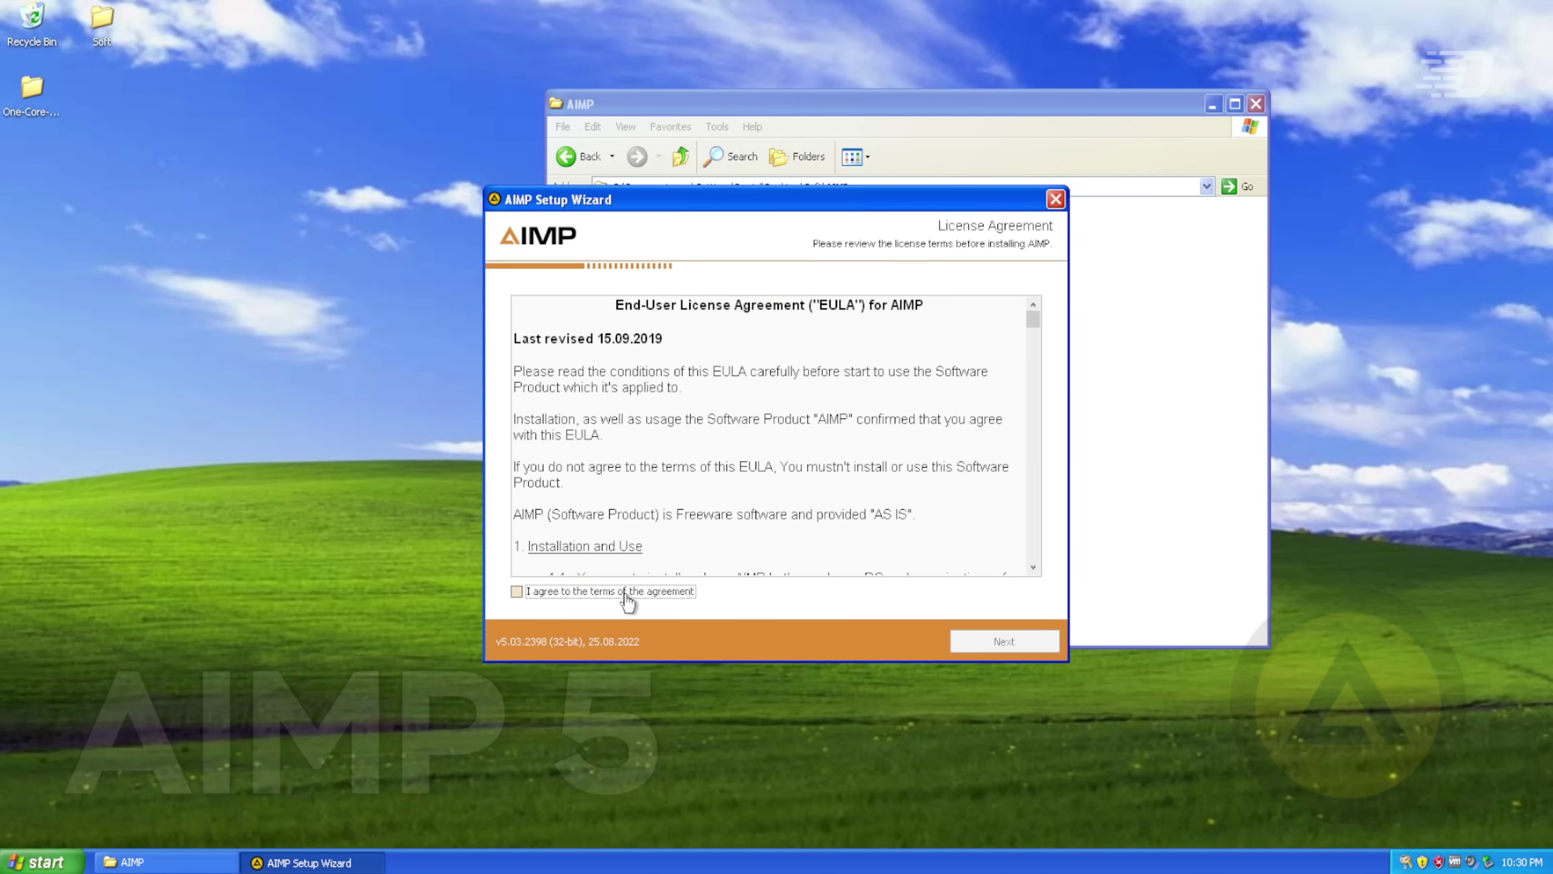
Install AIMP with the default path, integration and shortcut settings, and finish the wizard with Launch AIMP enabled.
left_click(1015, 644)
left_click(1006, 645)
left_click(1005, 645)
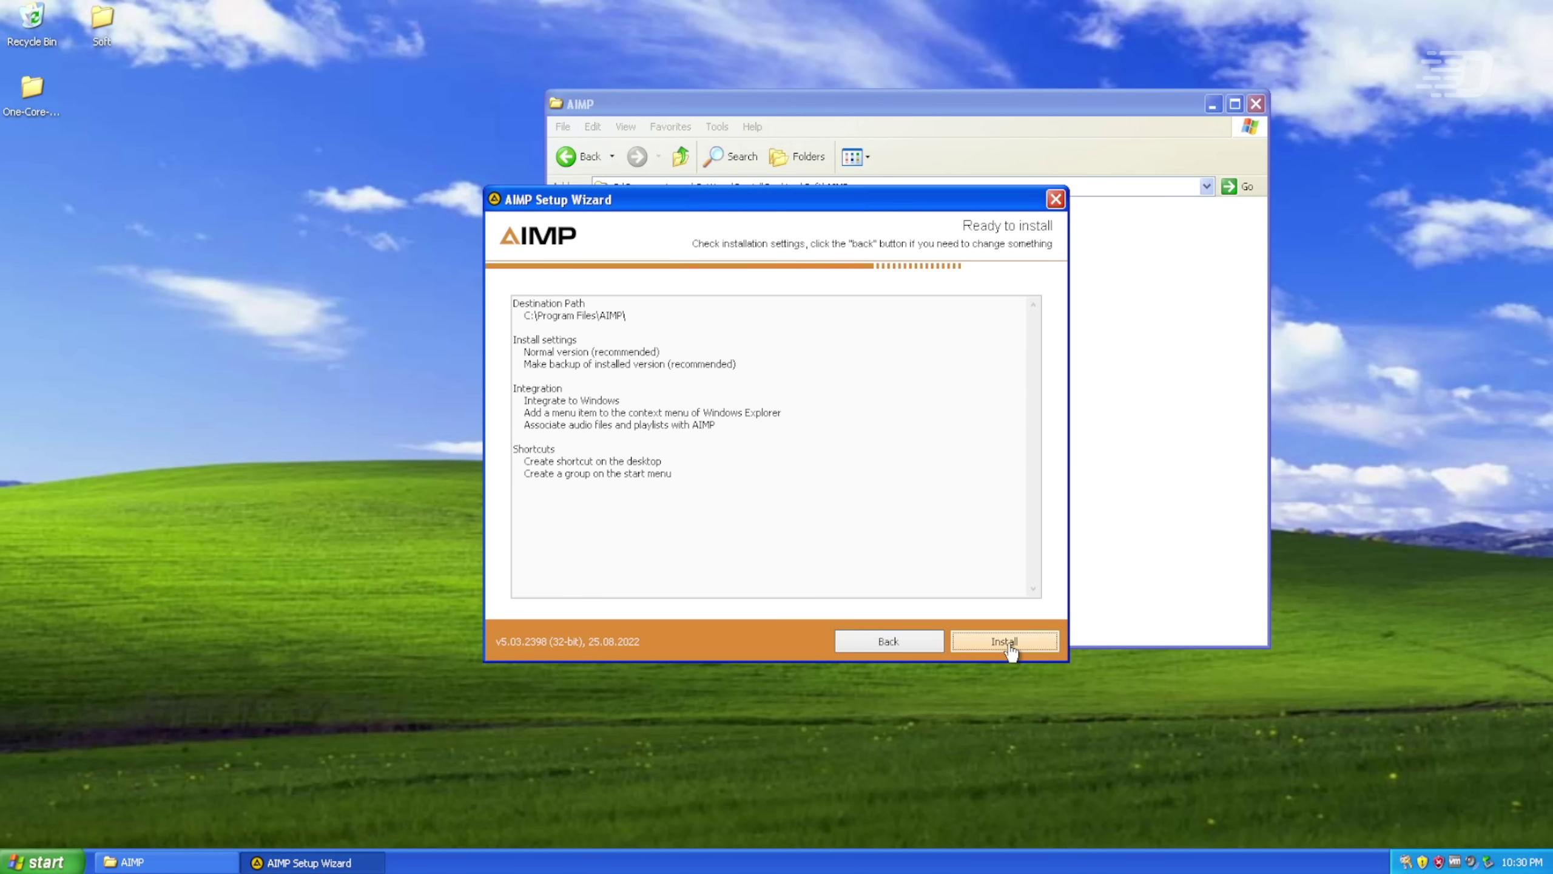
left_click(1006, 645)
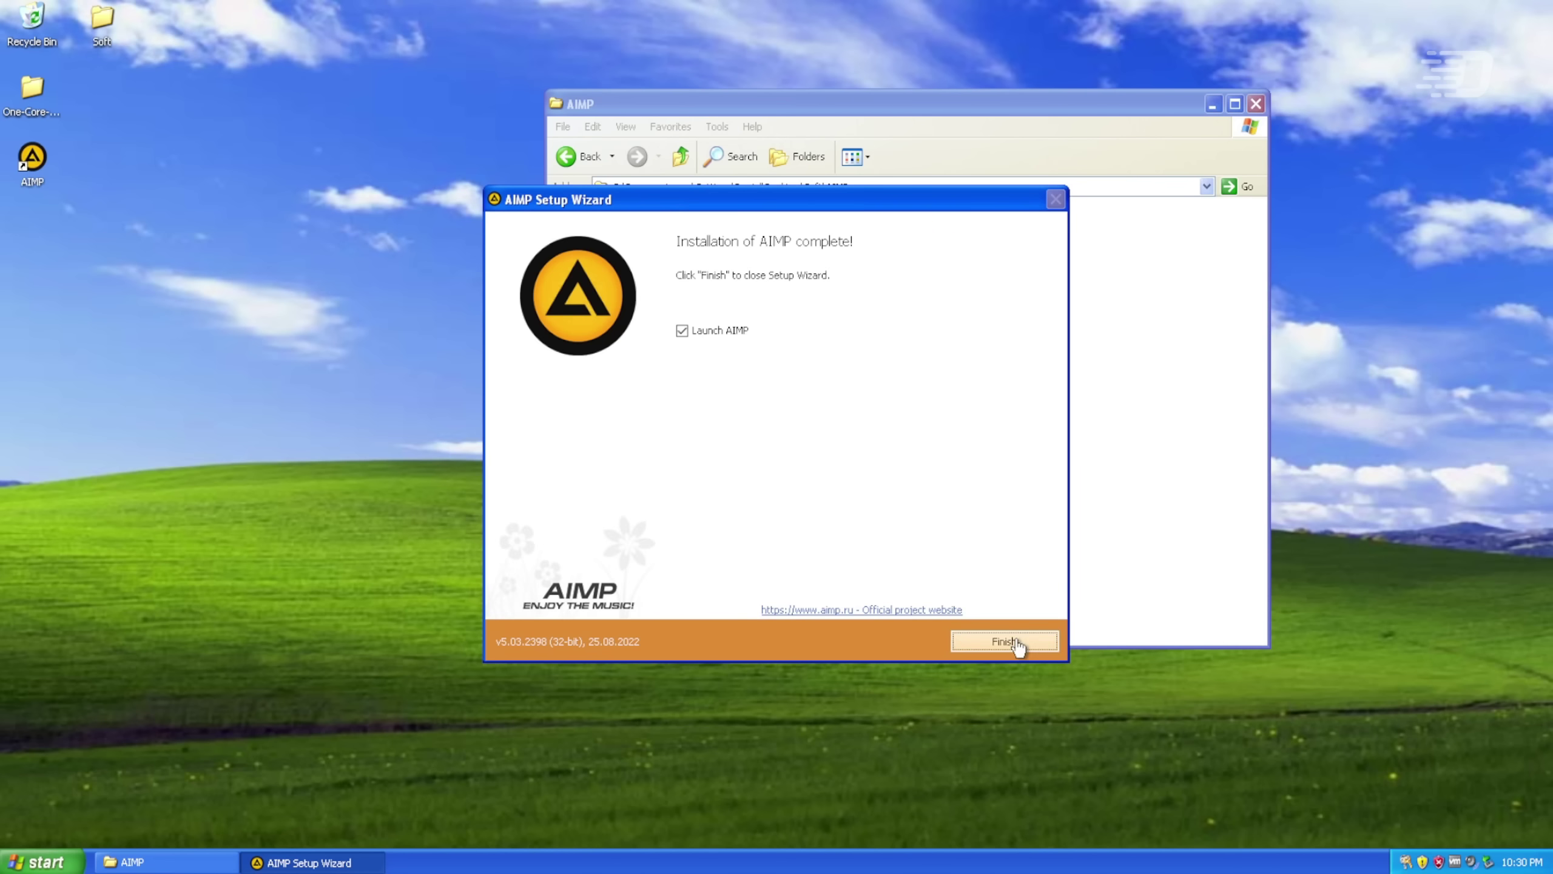
left_click(1006, 642)
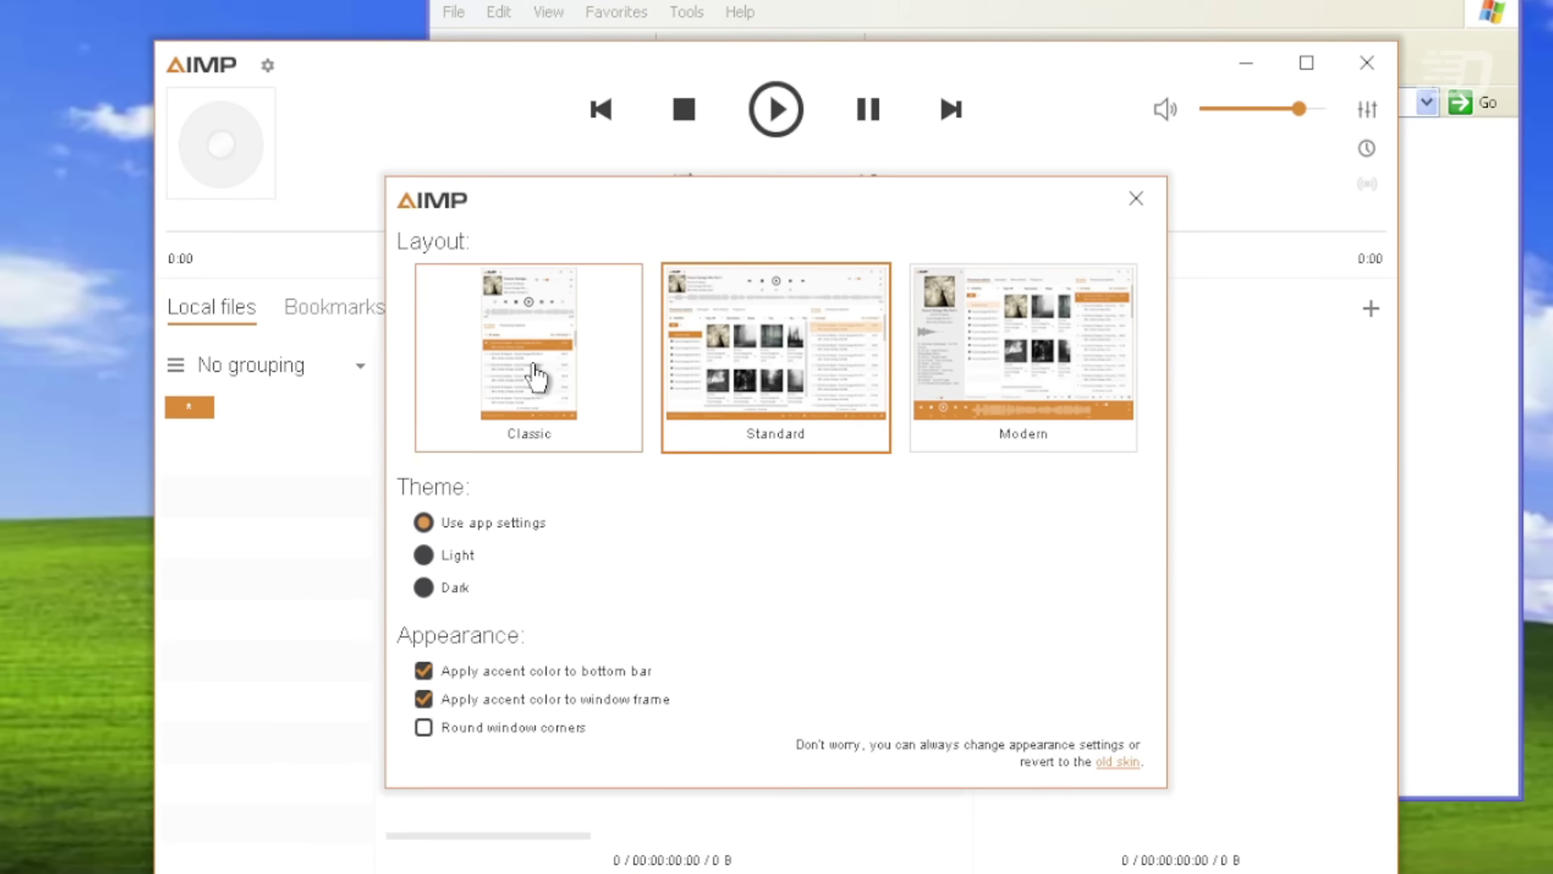
Choose the Classic layout for AIMP and close the layout and theme dialog.
left_click(611, 355)
left_click(1333, 396)
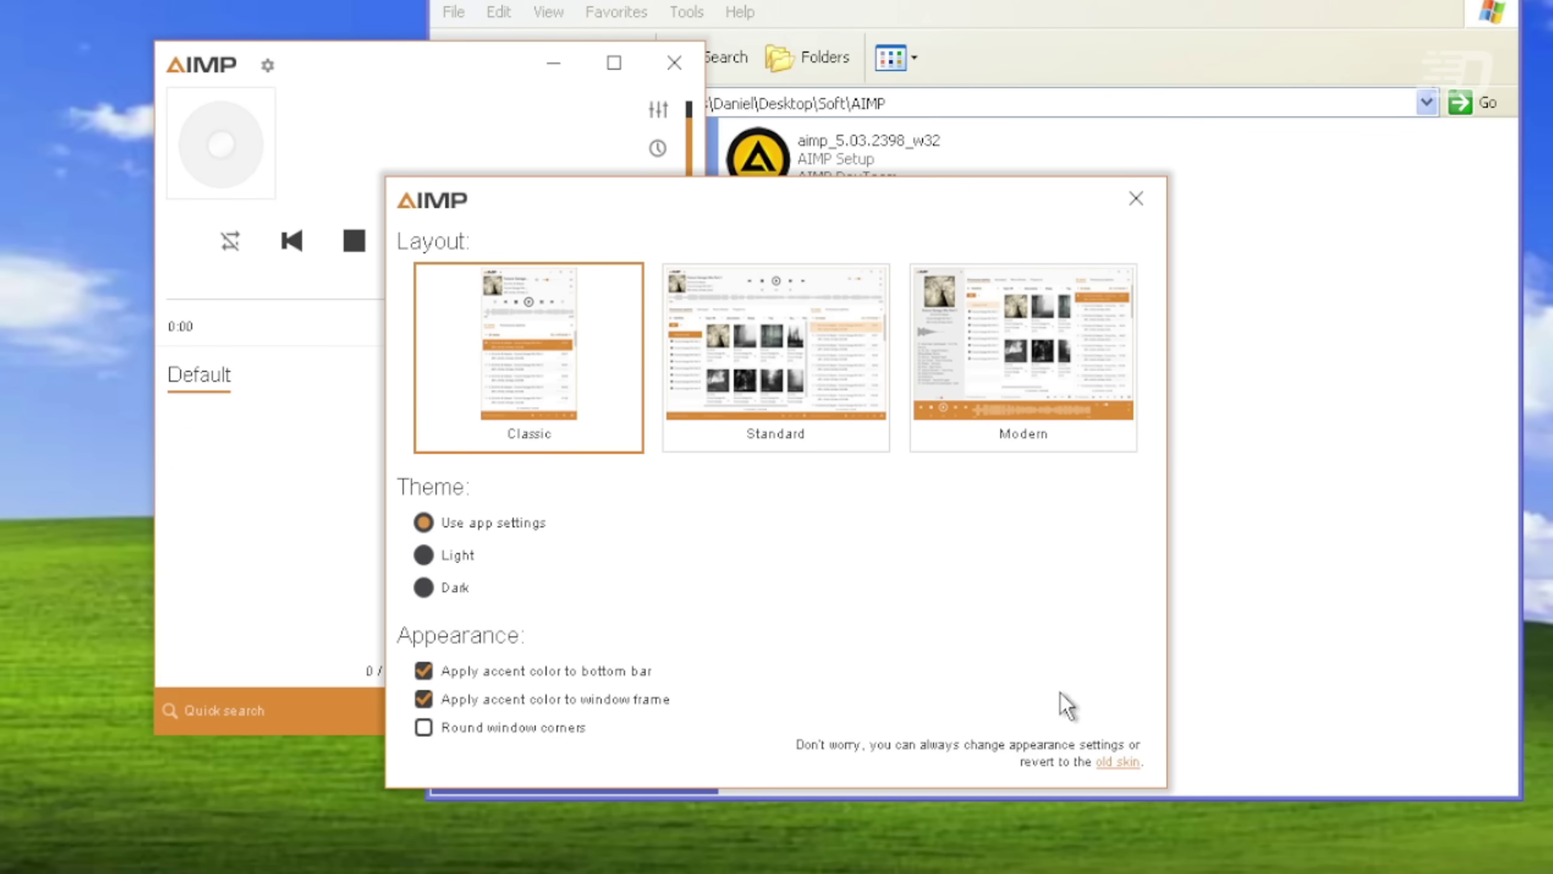
left_click(1137, 199)
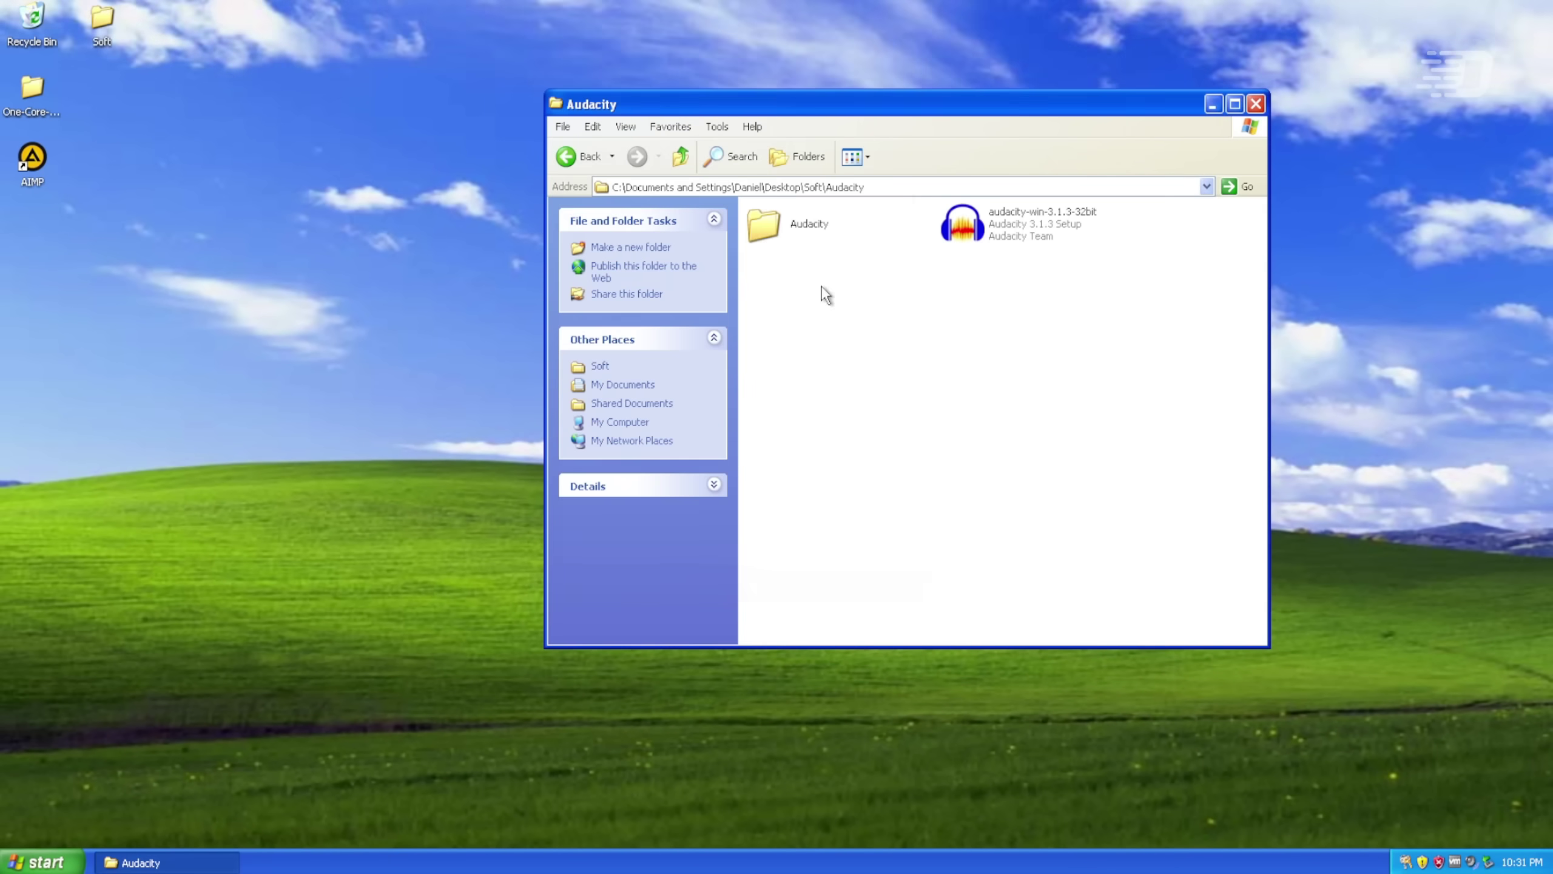
Try to run the audacity-win-3.1.3-32bit installer without a compatibility mode.
double_click(1005, 227)
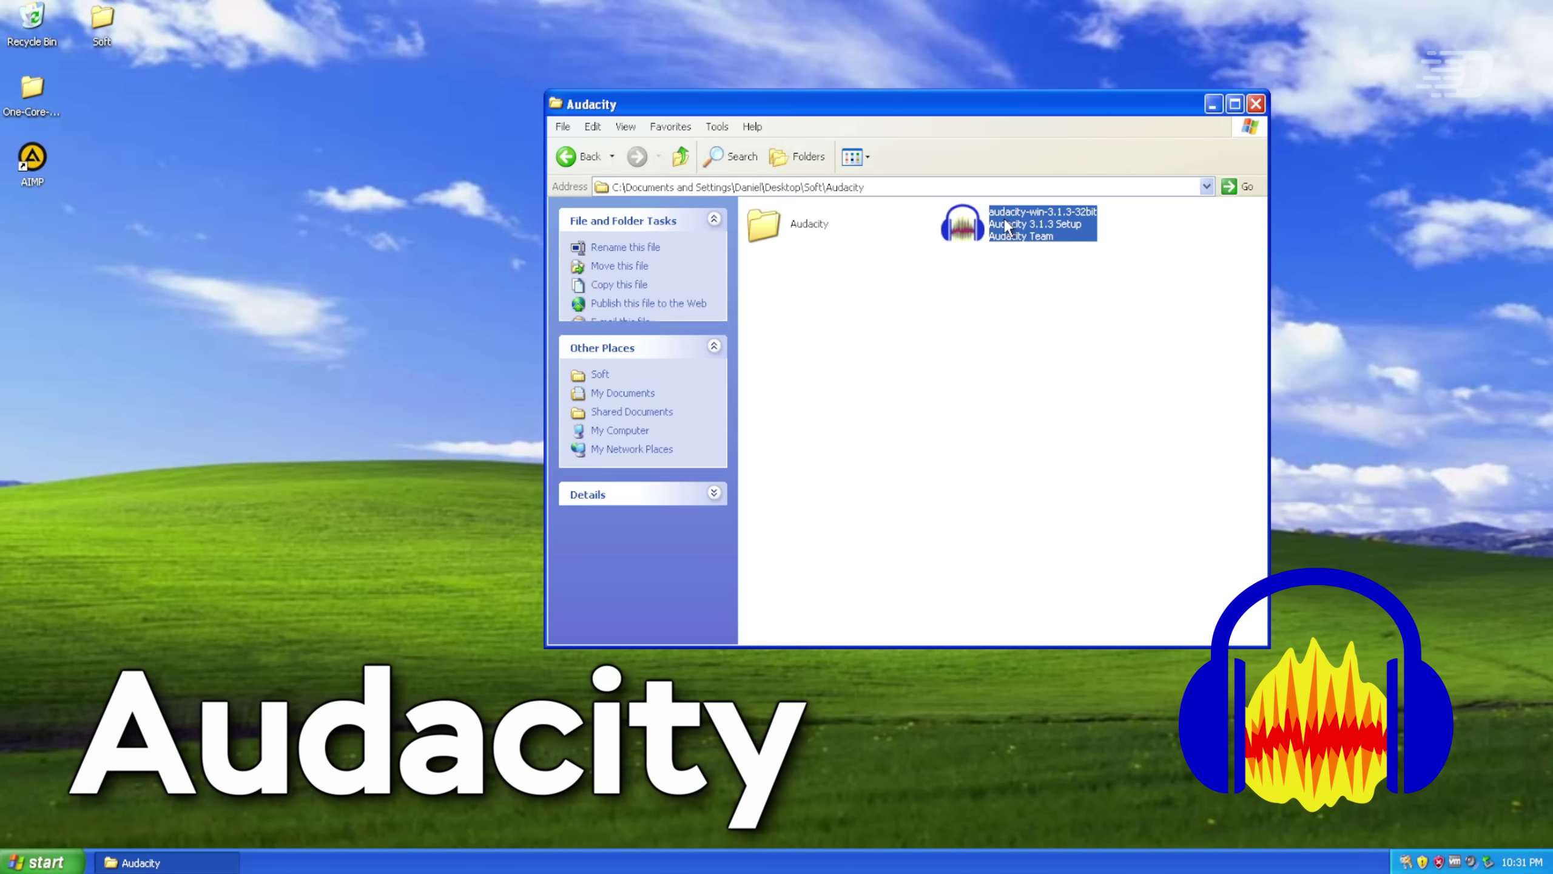
left_click(803, 487)
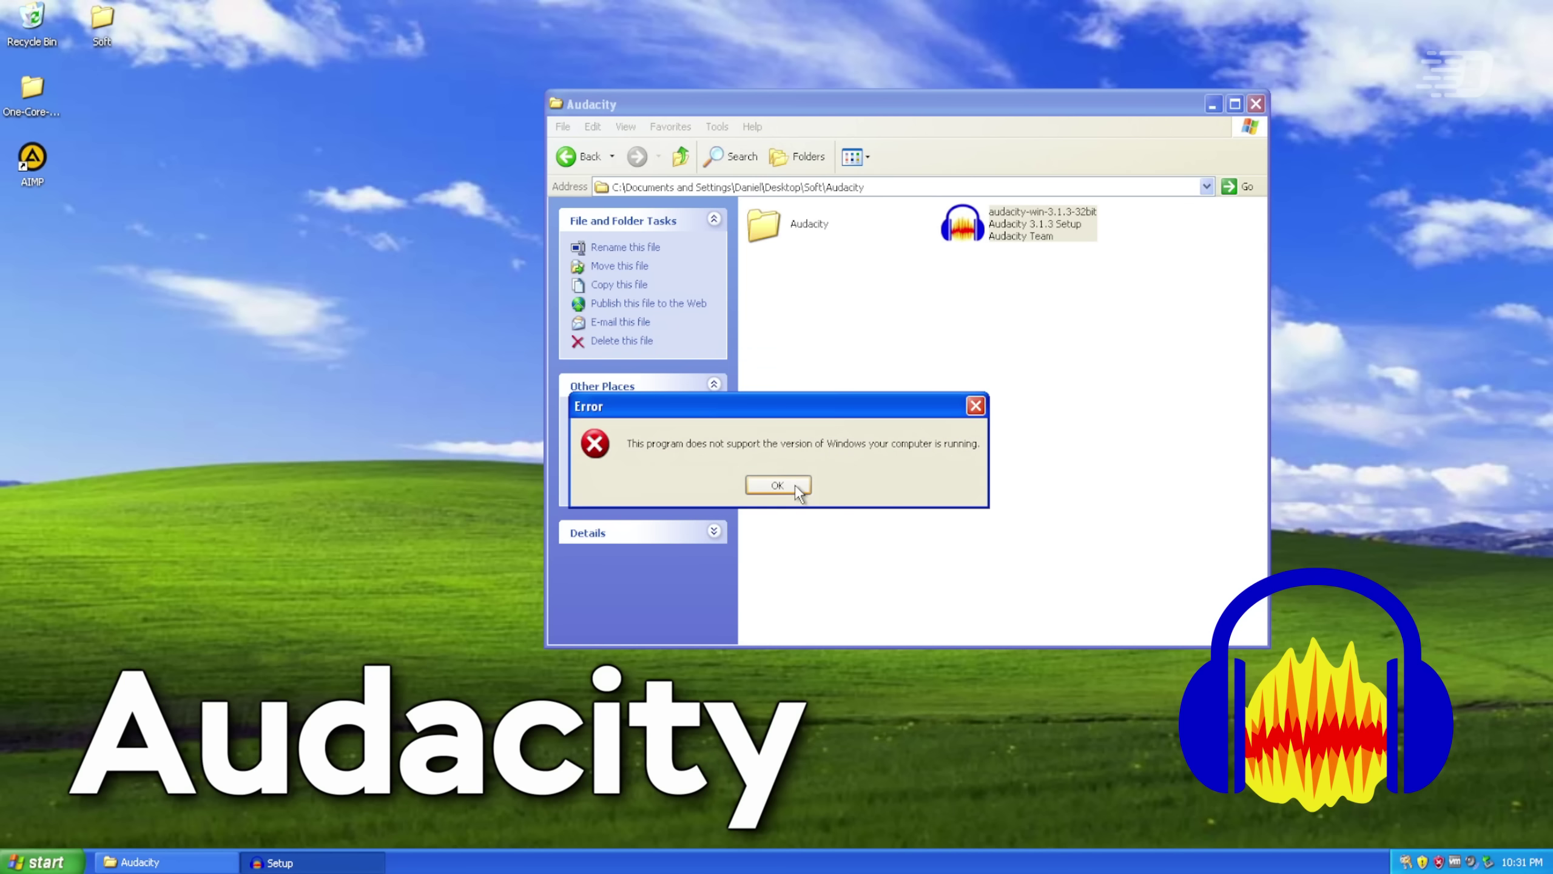
left_click(786, 483)
Set the audacity-win-3.1.3-32bit installer to run in compatibility mode for Windows 7 (Service Pack 1).
right_click(991, 231)
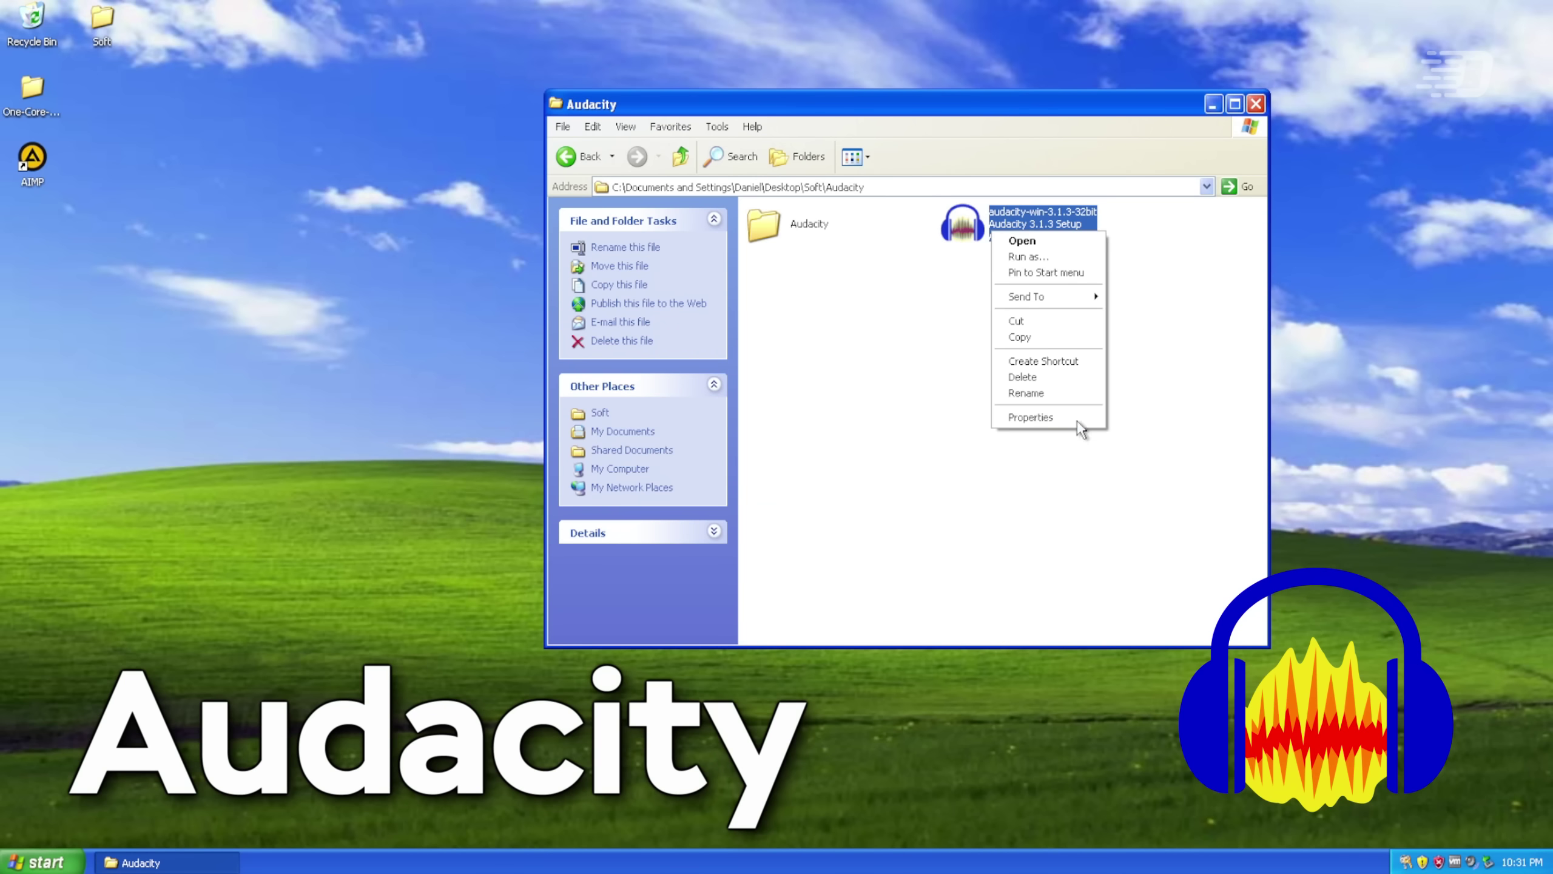
left_click(1039, 419)
left_click(1119, 273)
left_click(1032, 372)
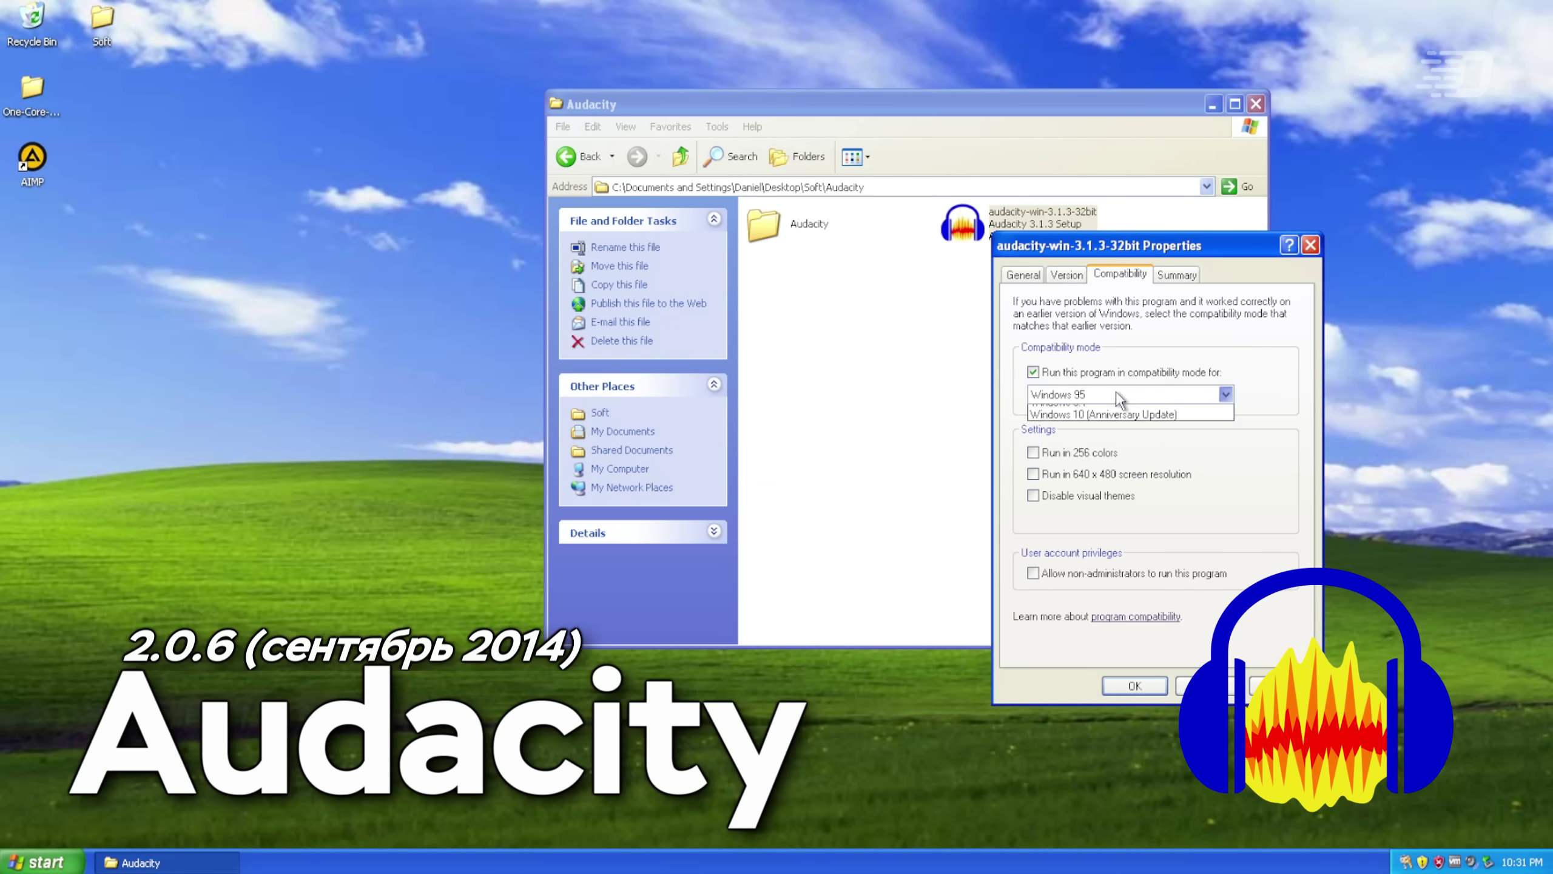
left_click(1128, 393)
left_click(1128, 544)
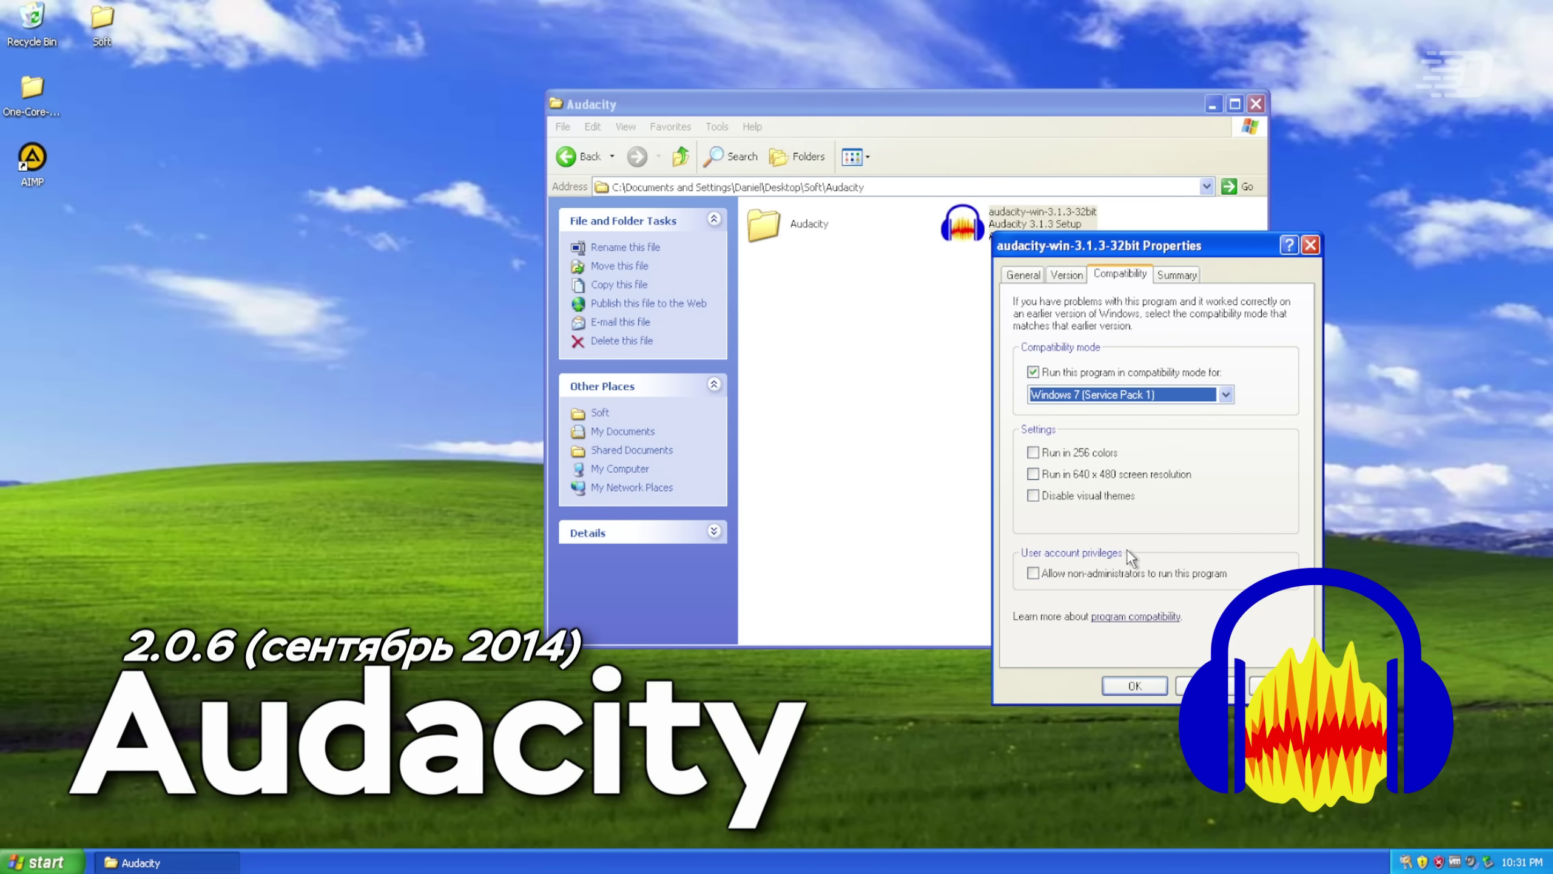
left_click(1150, 683)
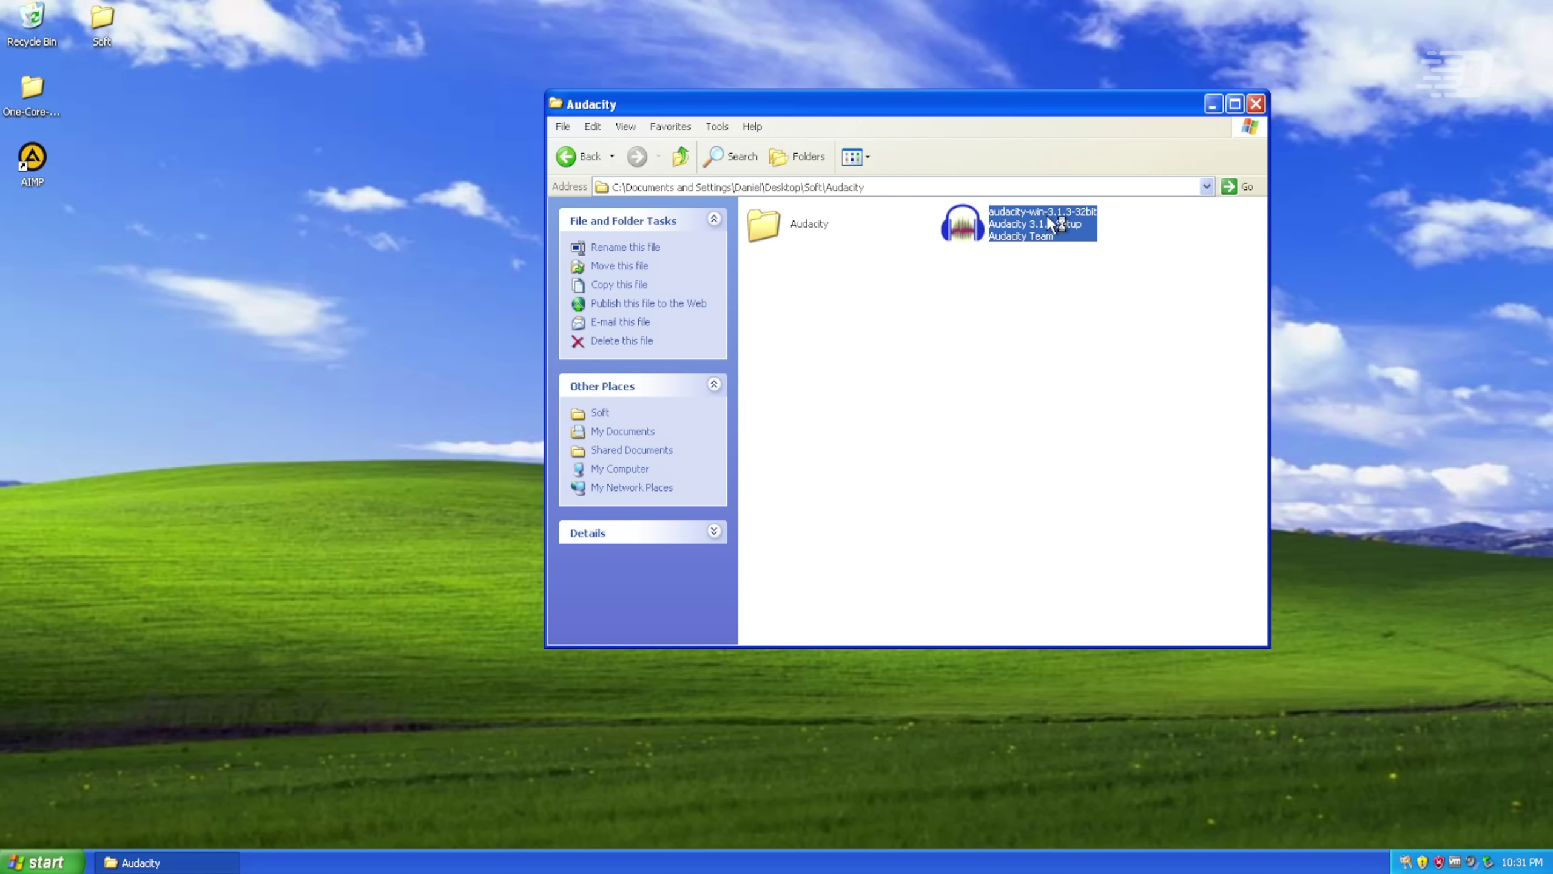
Run the Audacity 3.1.3 installer and install the program with the default options and a desktop shortcut.
double_click(1045, 214)
left_click(806, 483)
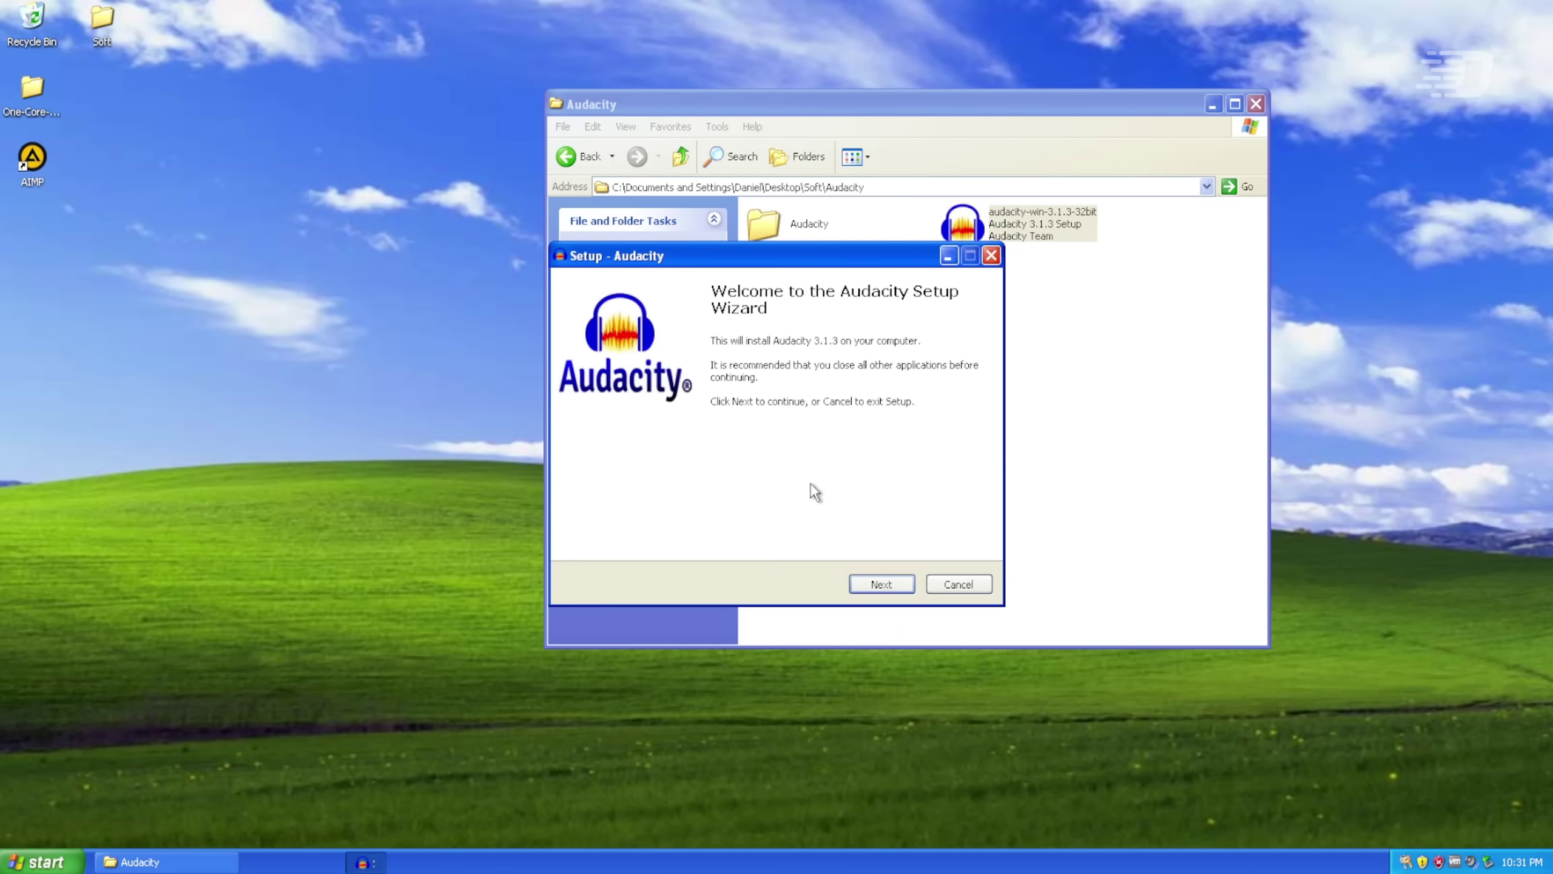
left_click(880, 585)
left_click(881, 585)
left_click(882, 584)
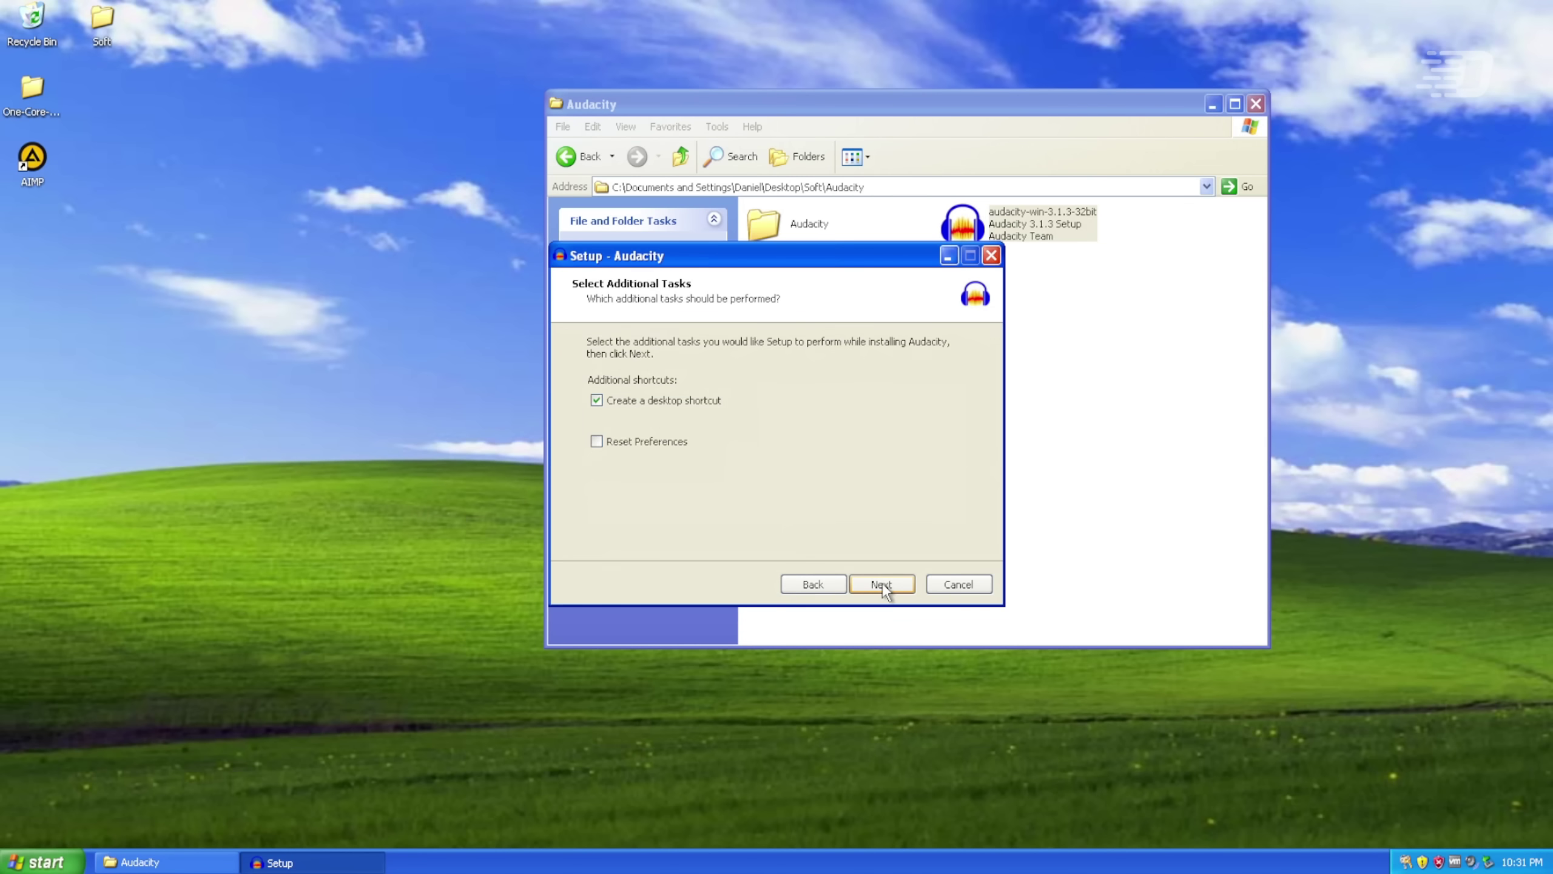
left_click(881, 584)
left_click(880, 583)
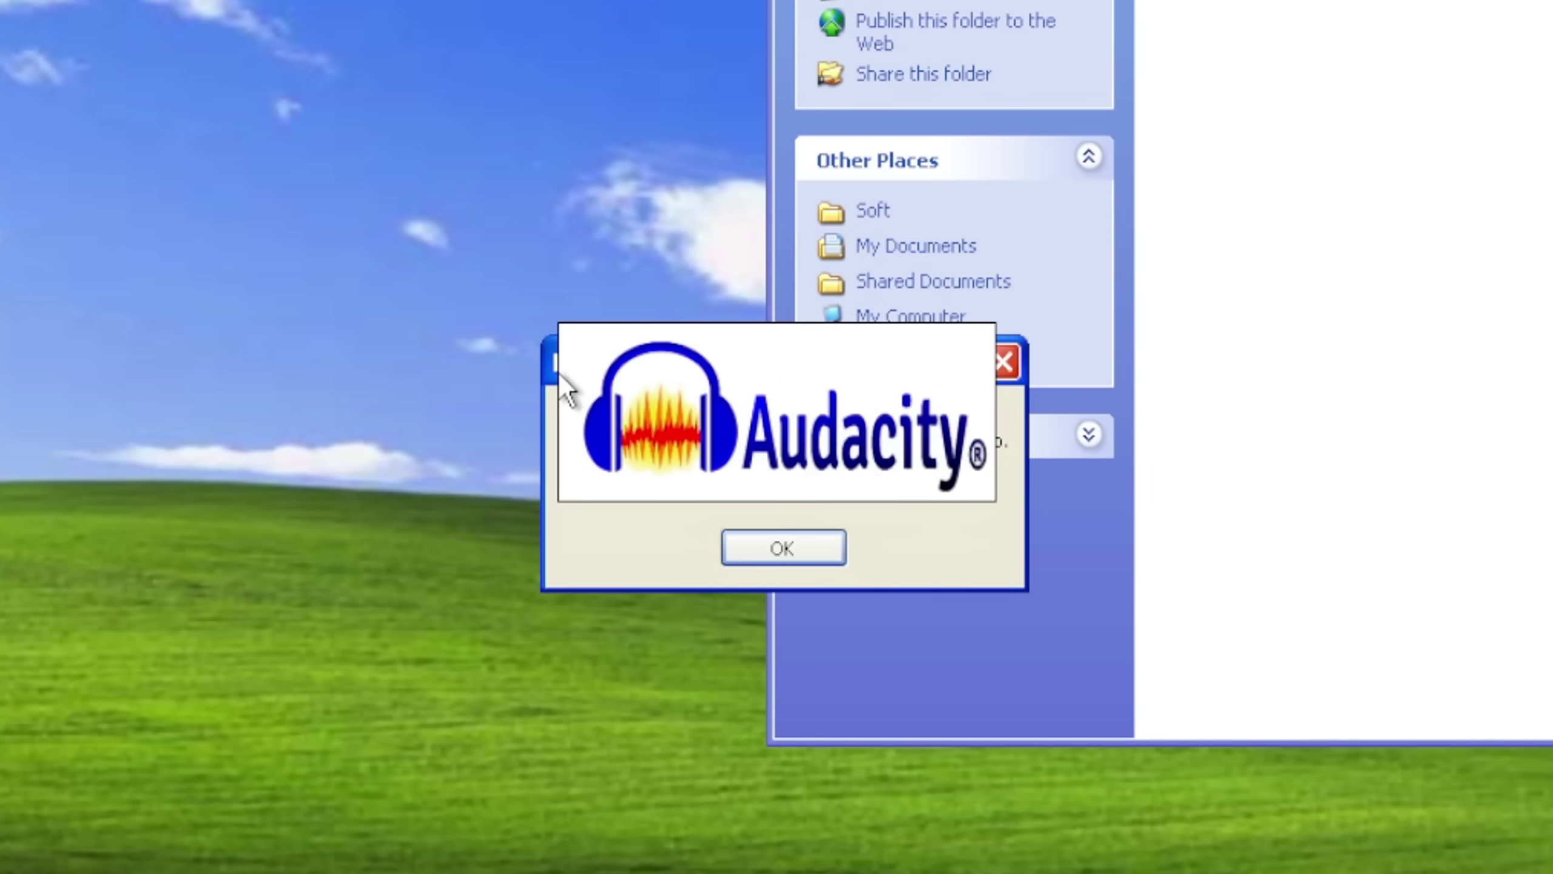
Move the audio error dialog clear of the Audacity splash image, then dismiss the error, update notice and welcome dialogs.
left_click_drag(550, 376, 534, 47)
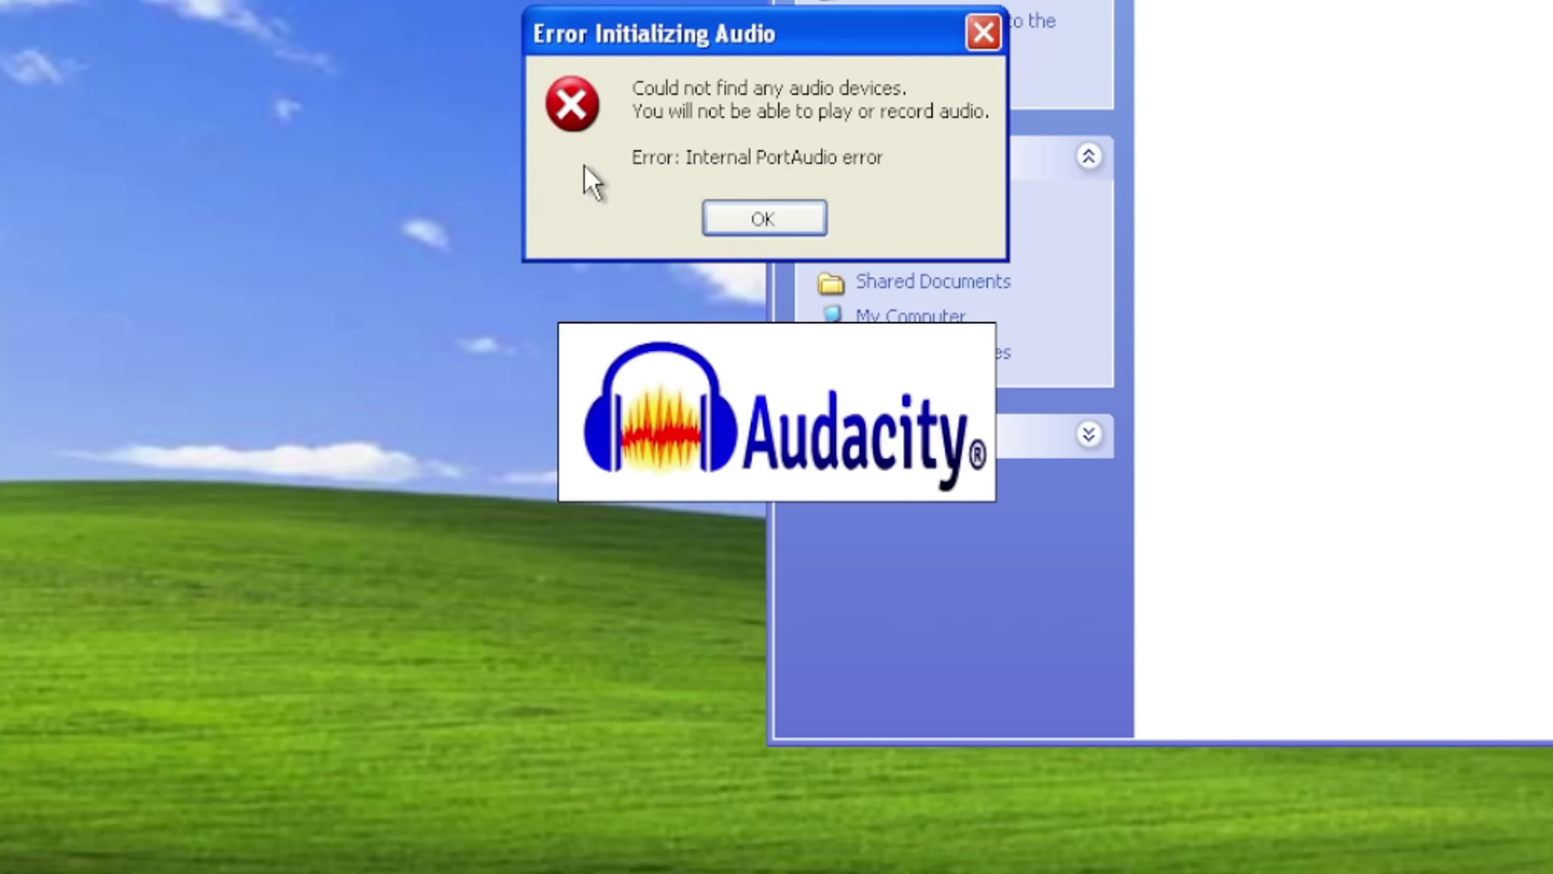
left_click(780, 220)
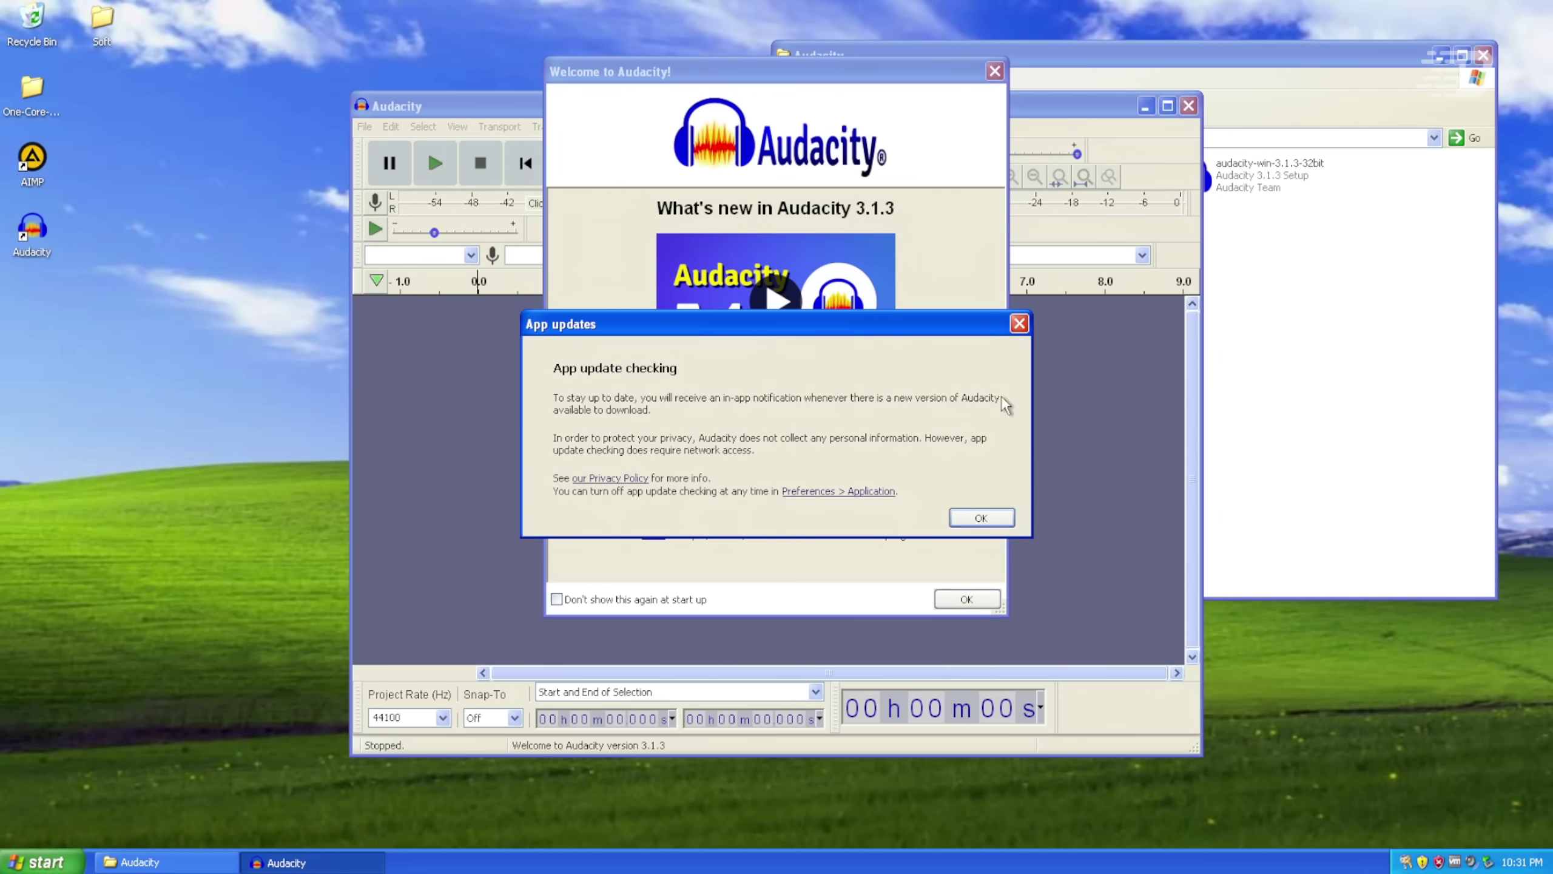
left_click(1019, 324)
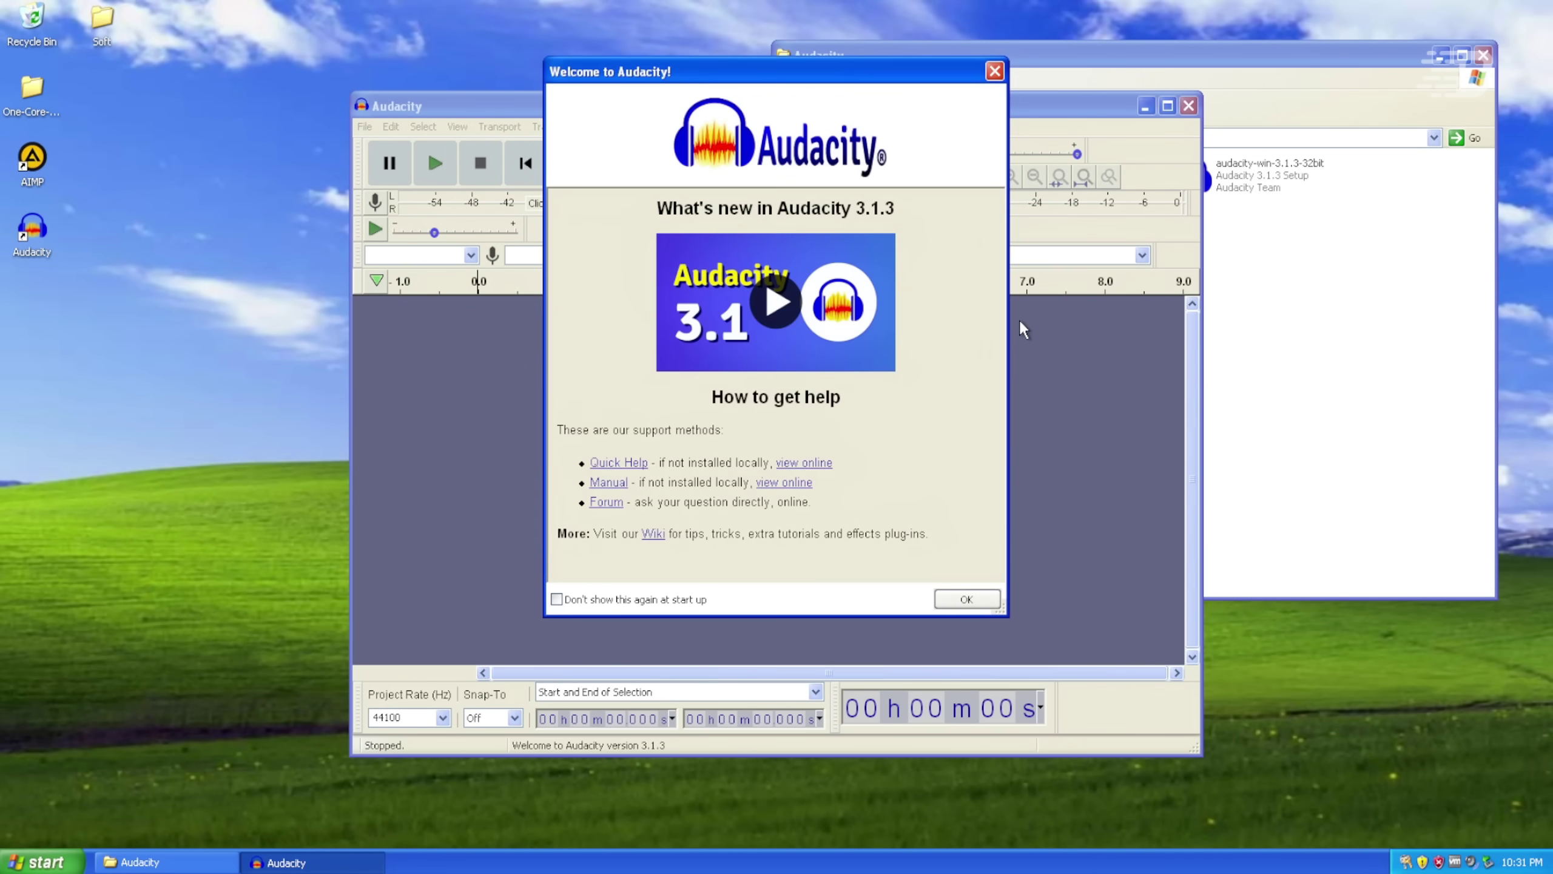
left_click(965, 598)
Maximize the Audacity window, view its About information to check the version, and close it.
double_click(544, 106)
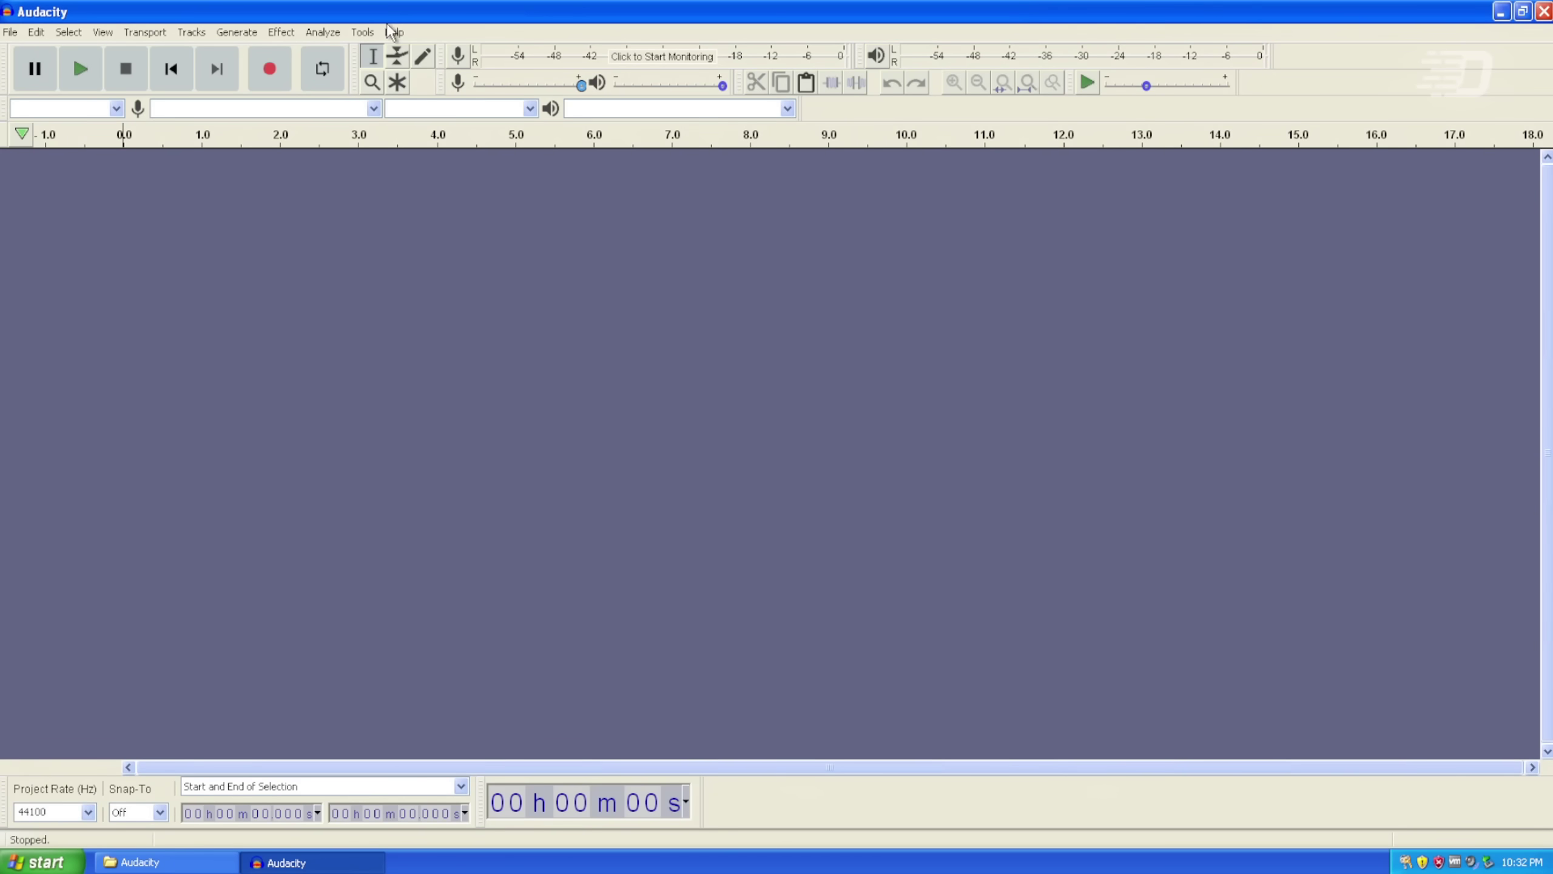
left_click(394, 31)
left_click(454, 131)
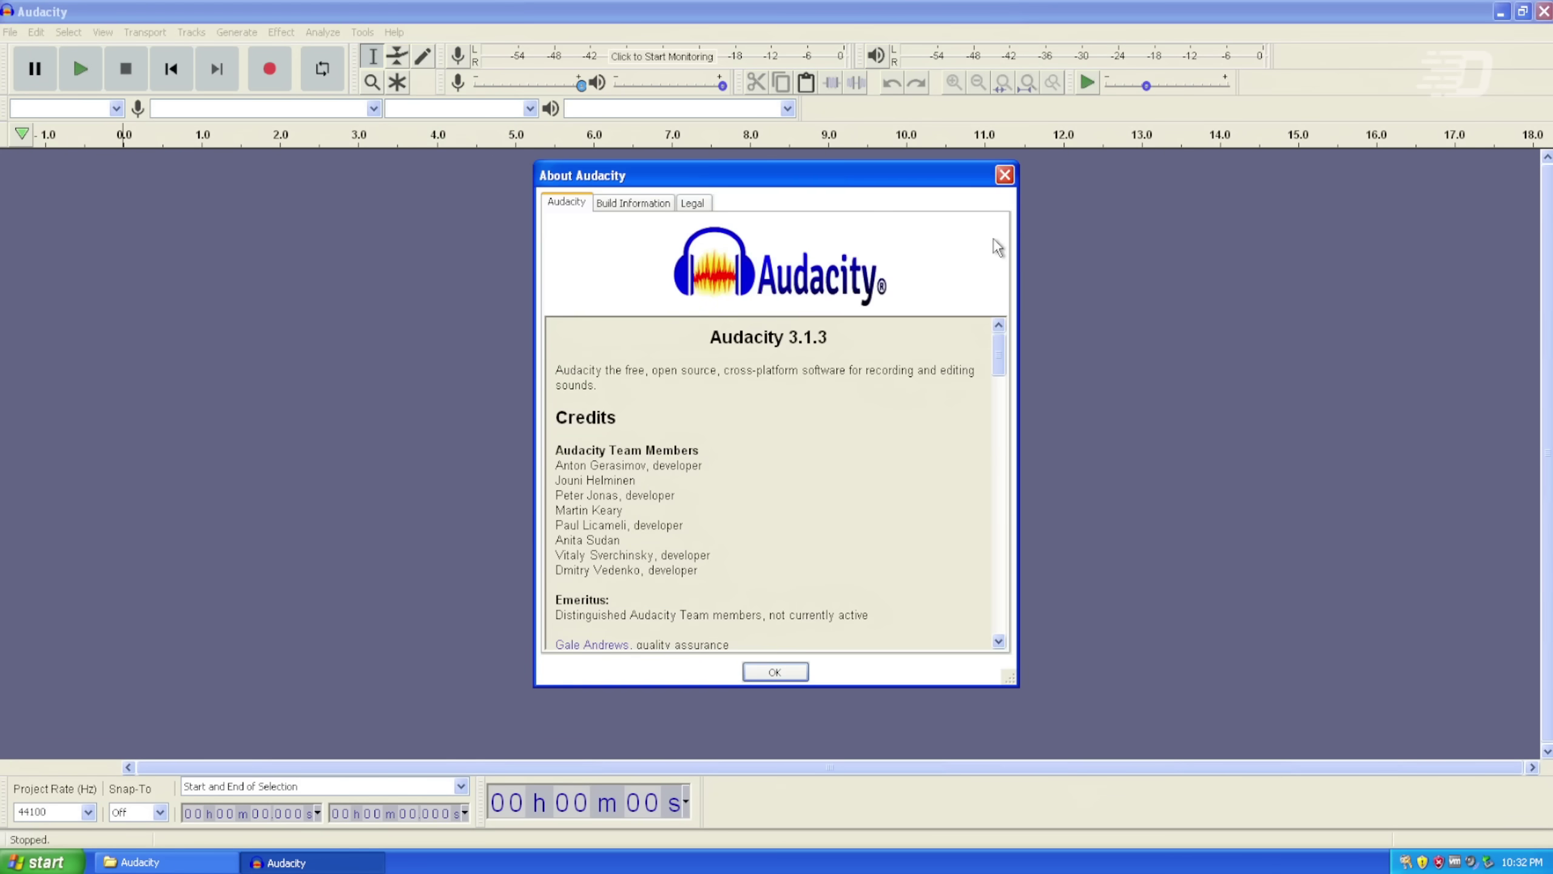
left_click(1007, 176)
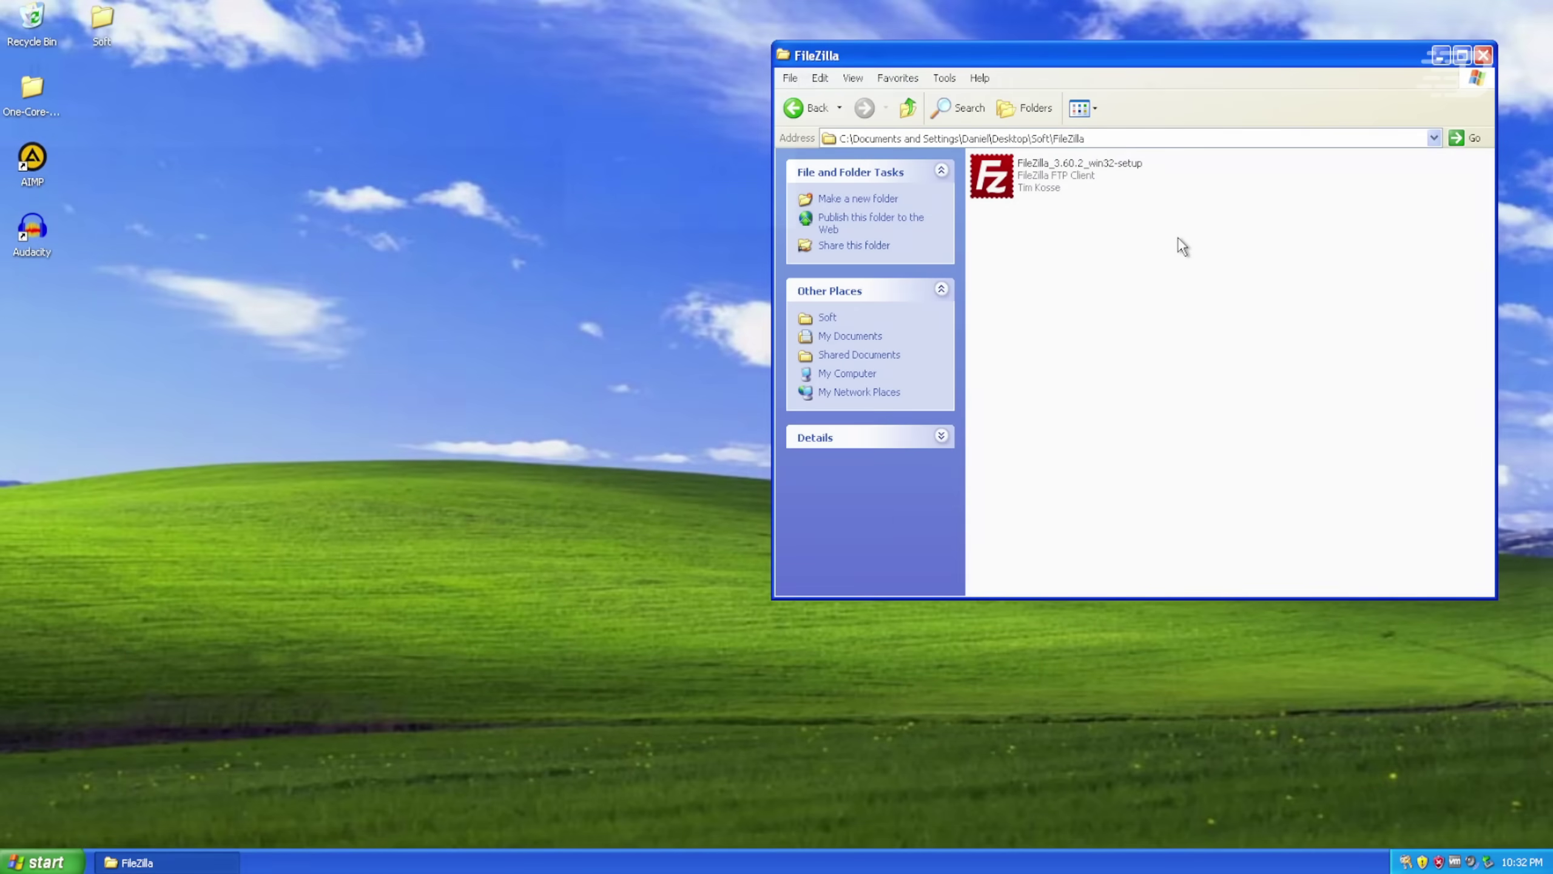
Try to run the FileZilla_3.60.2_win32-setup installer without a compatibility mode, and decline to continue the installation.
double_click(1039, 175)
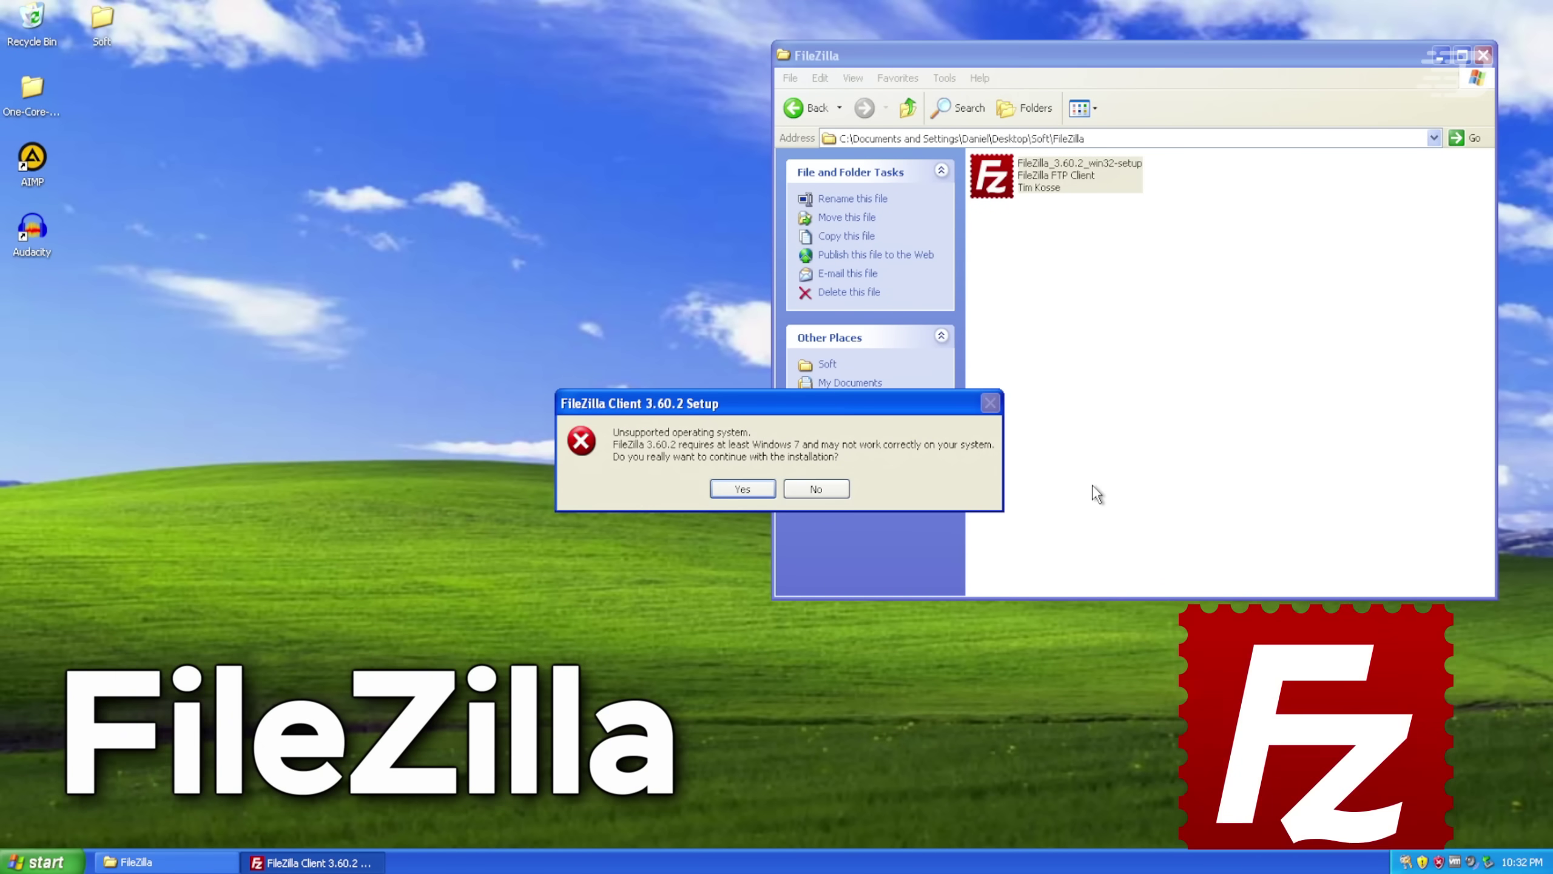
left_click_drag(794, 403, 799, 325)
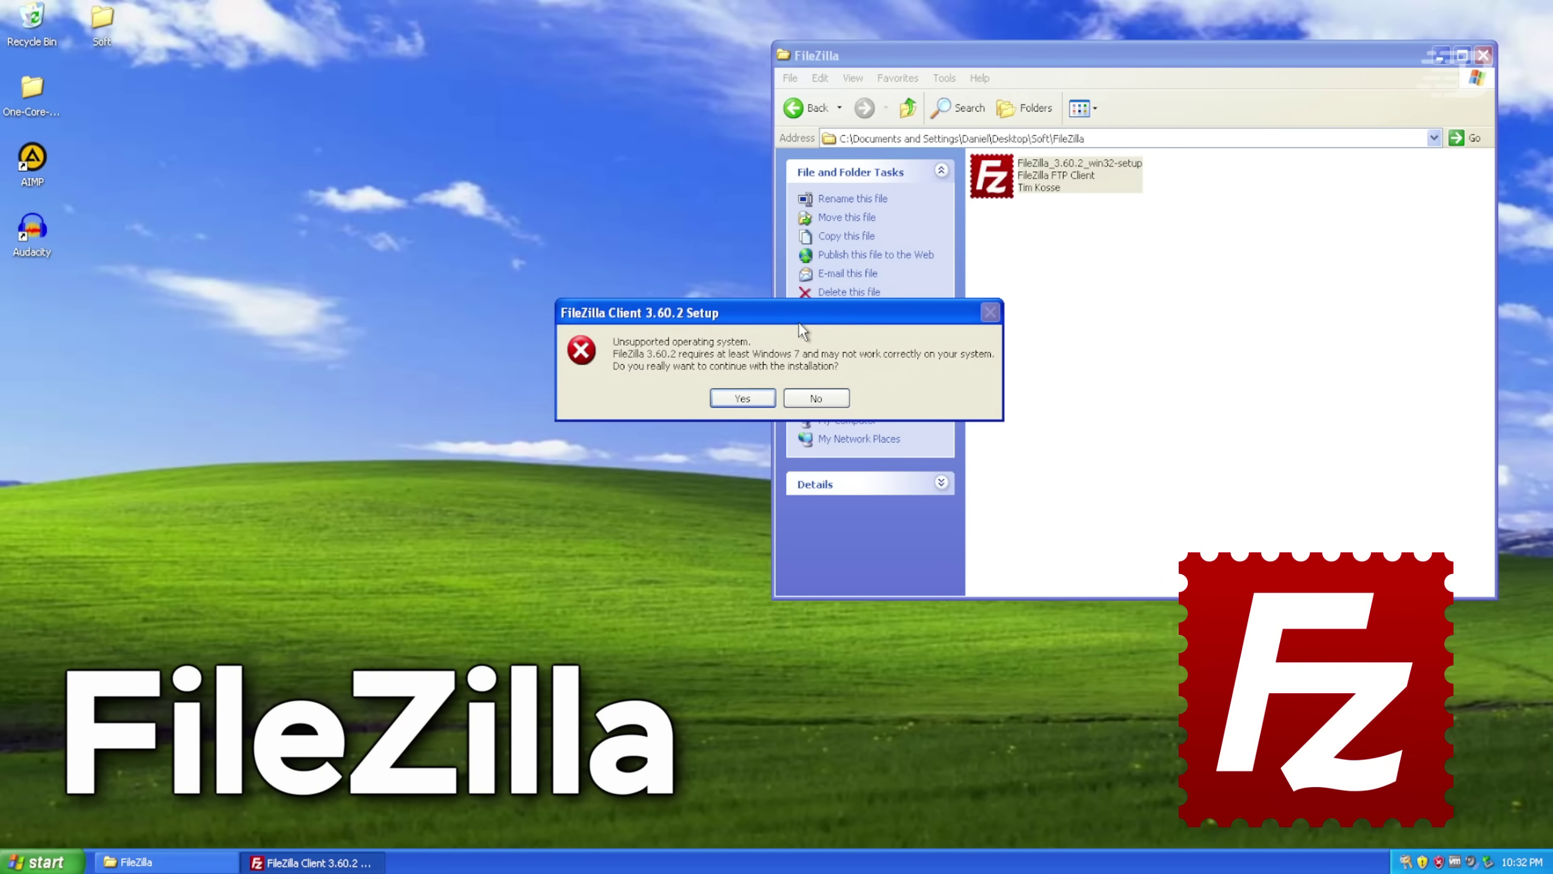
left_click(813, 397)
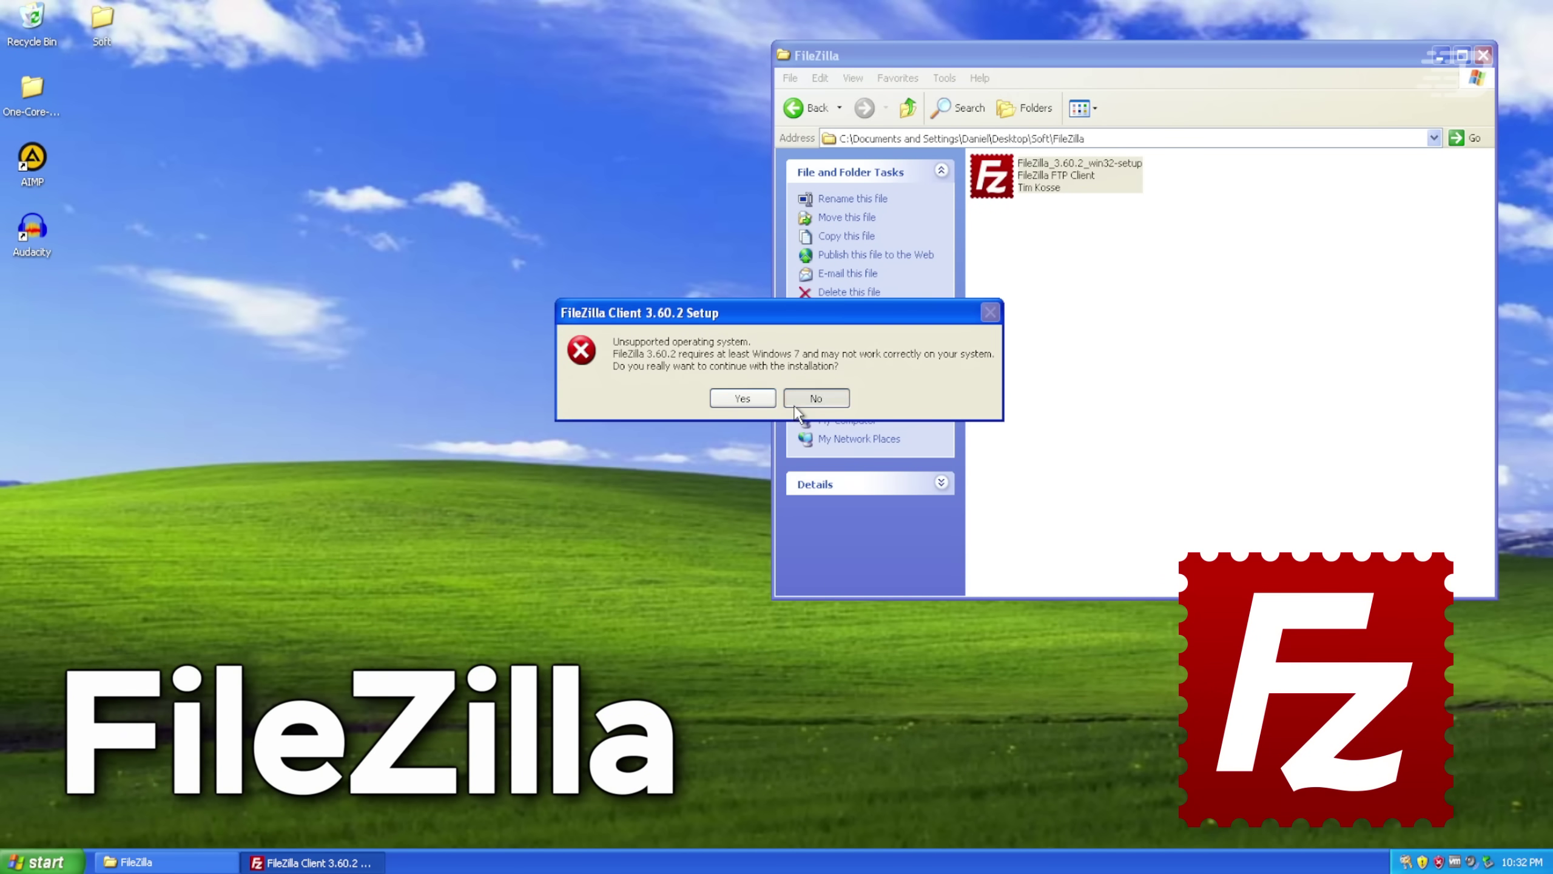
Set FileZilla_3.60.2_win32-setup to run in compatibility mode for Windows 7 (Service Pack 1) and launch the installer.
right_click(1003, 177)
left_click(1093, 362)
left_click(1132, 218)
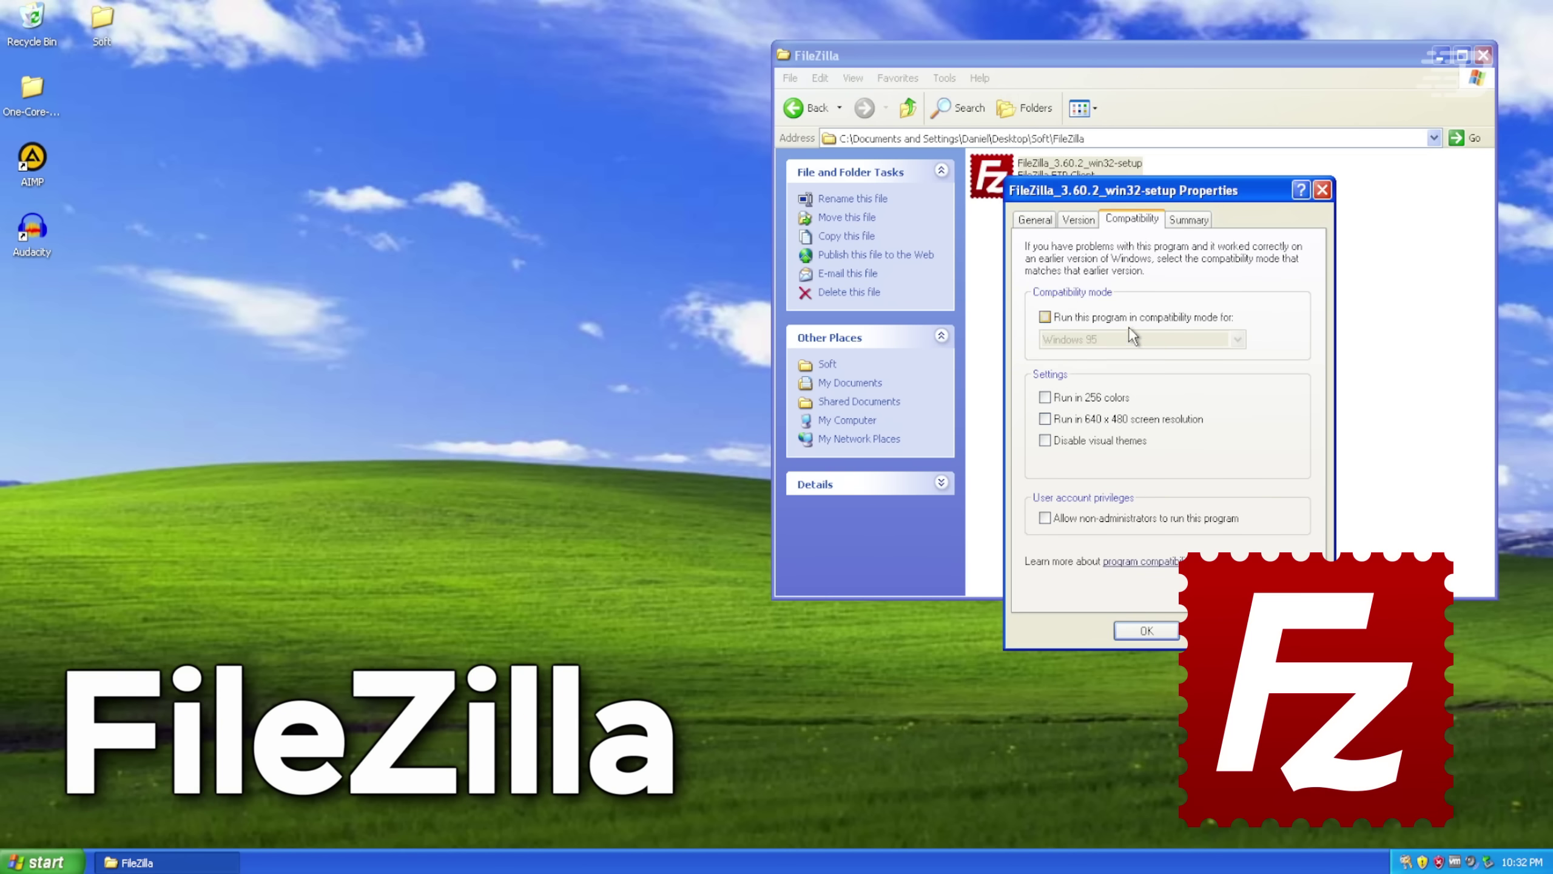
left_click(1044, 316)
left_click(1237, 339)
left_click(1159, 489)
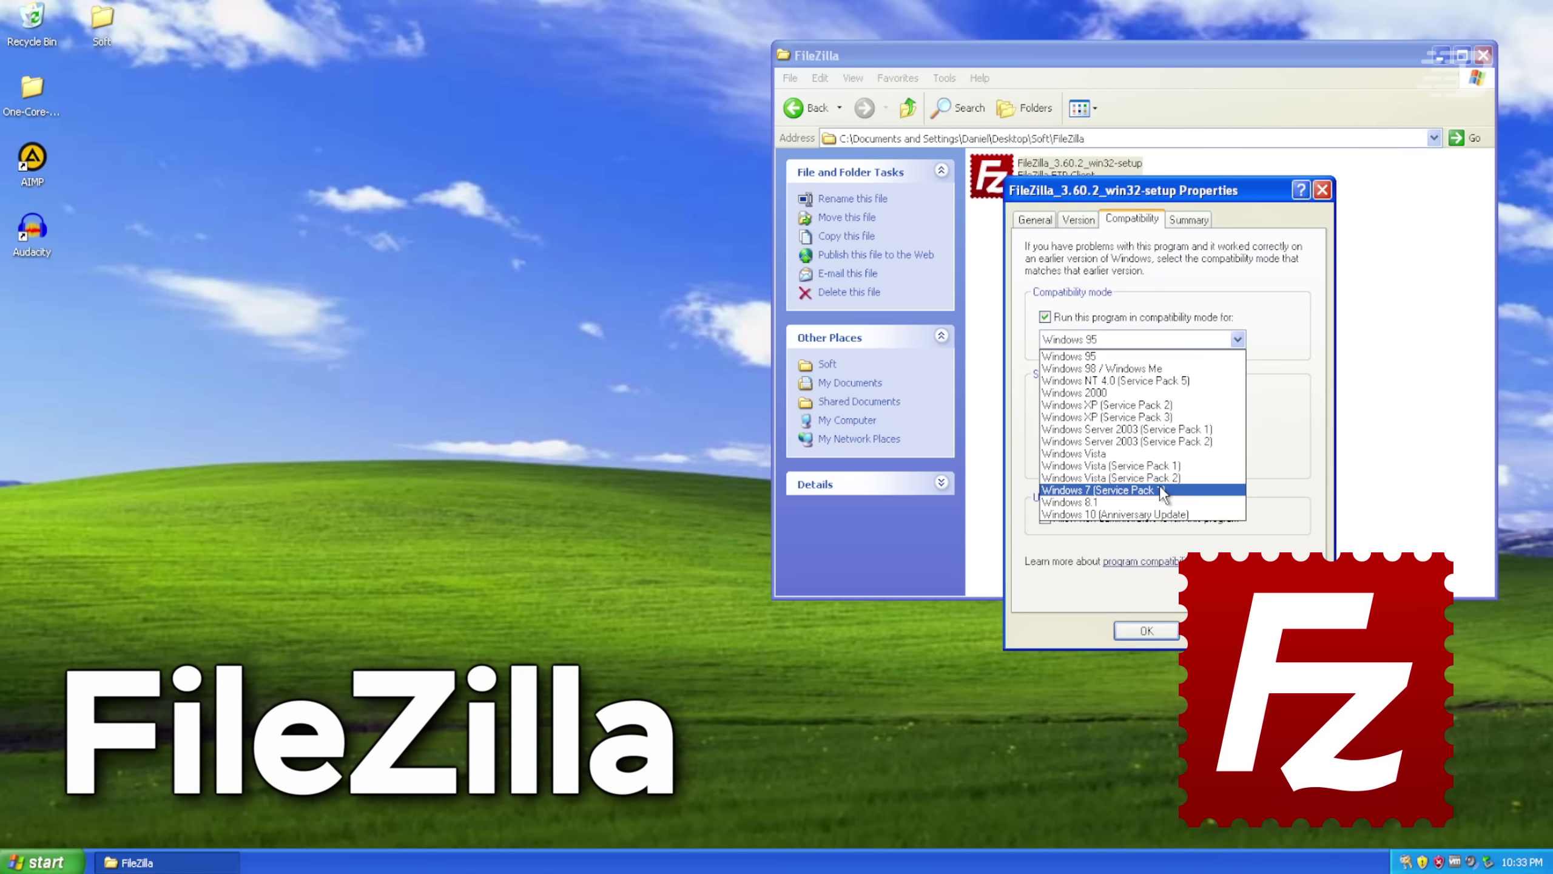
left_click(1160, 490)
left_click(1147, 631)
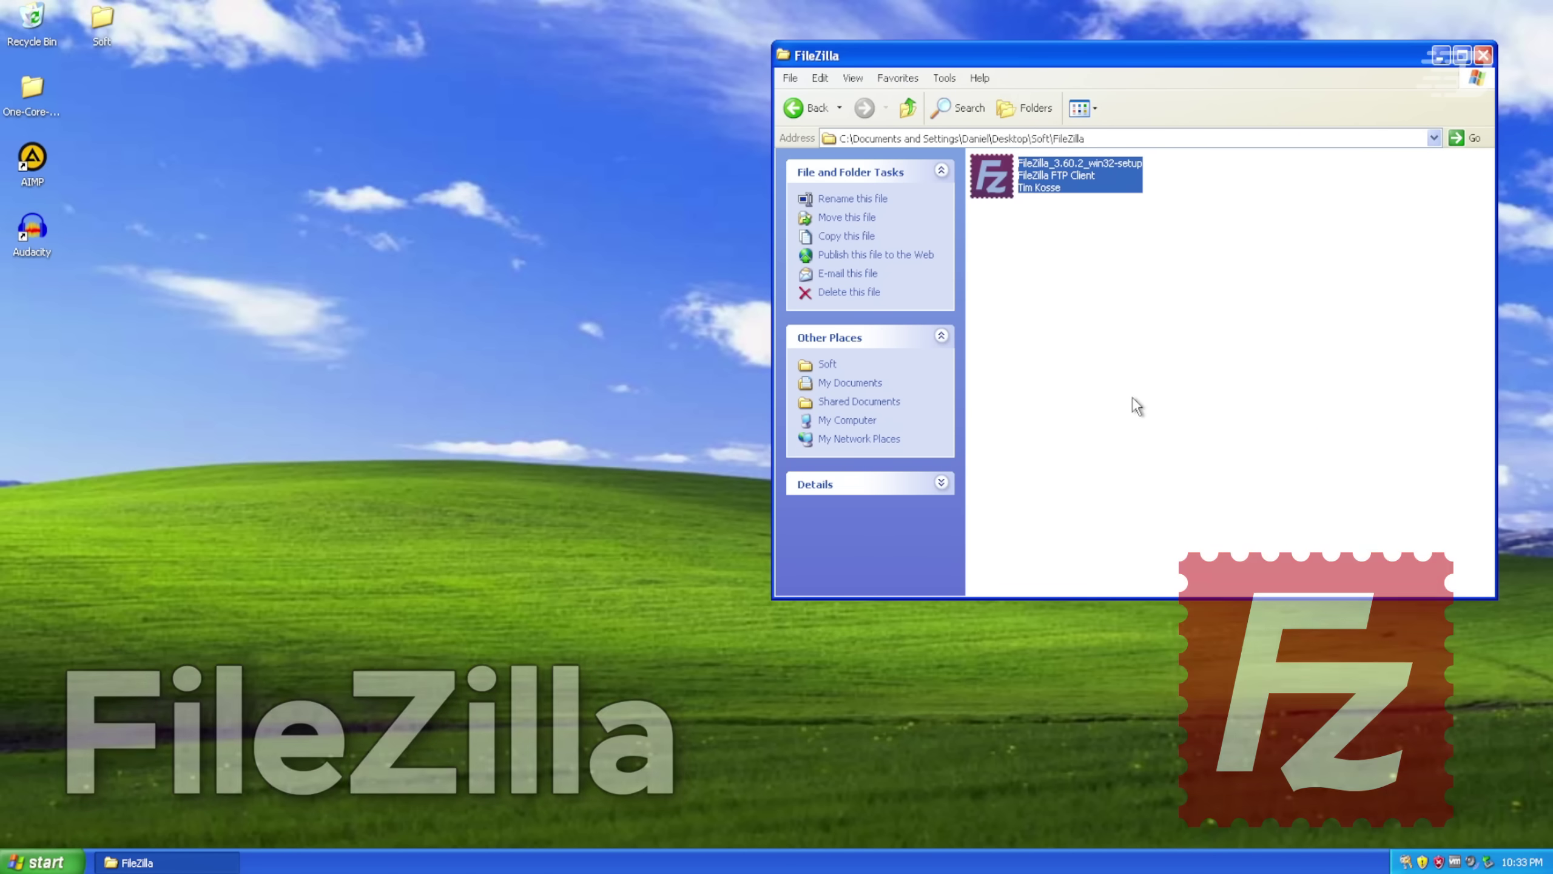
double_click(1027, 172)
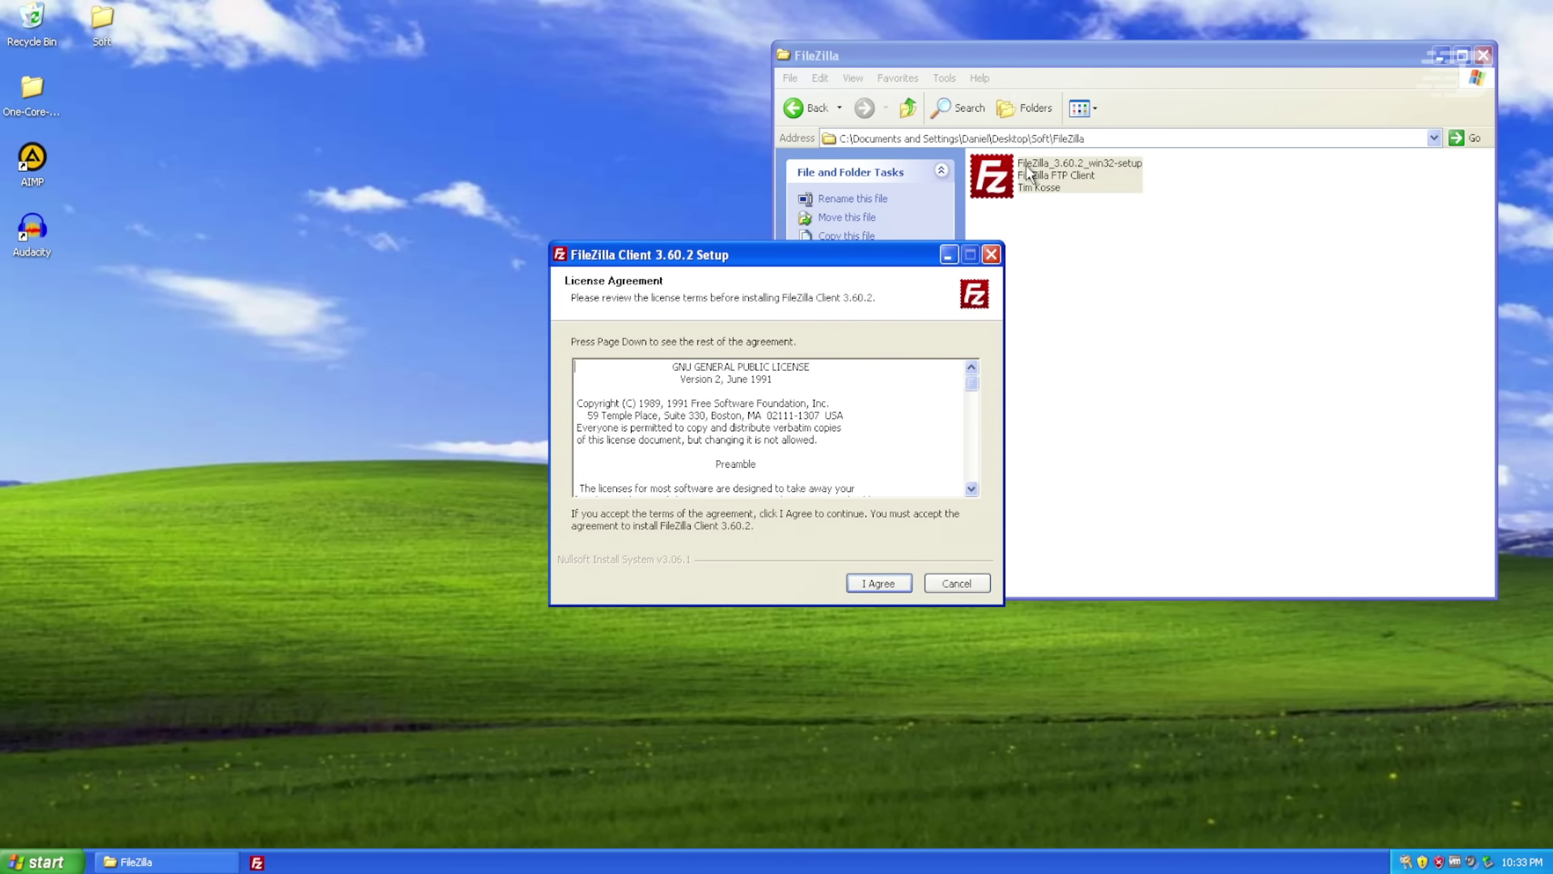
Accept the FileZilla Client 3.60.2 license to install it, and open the About information in the running program.
left_click(879, 583)
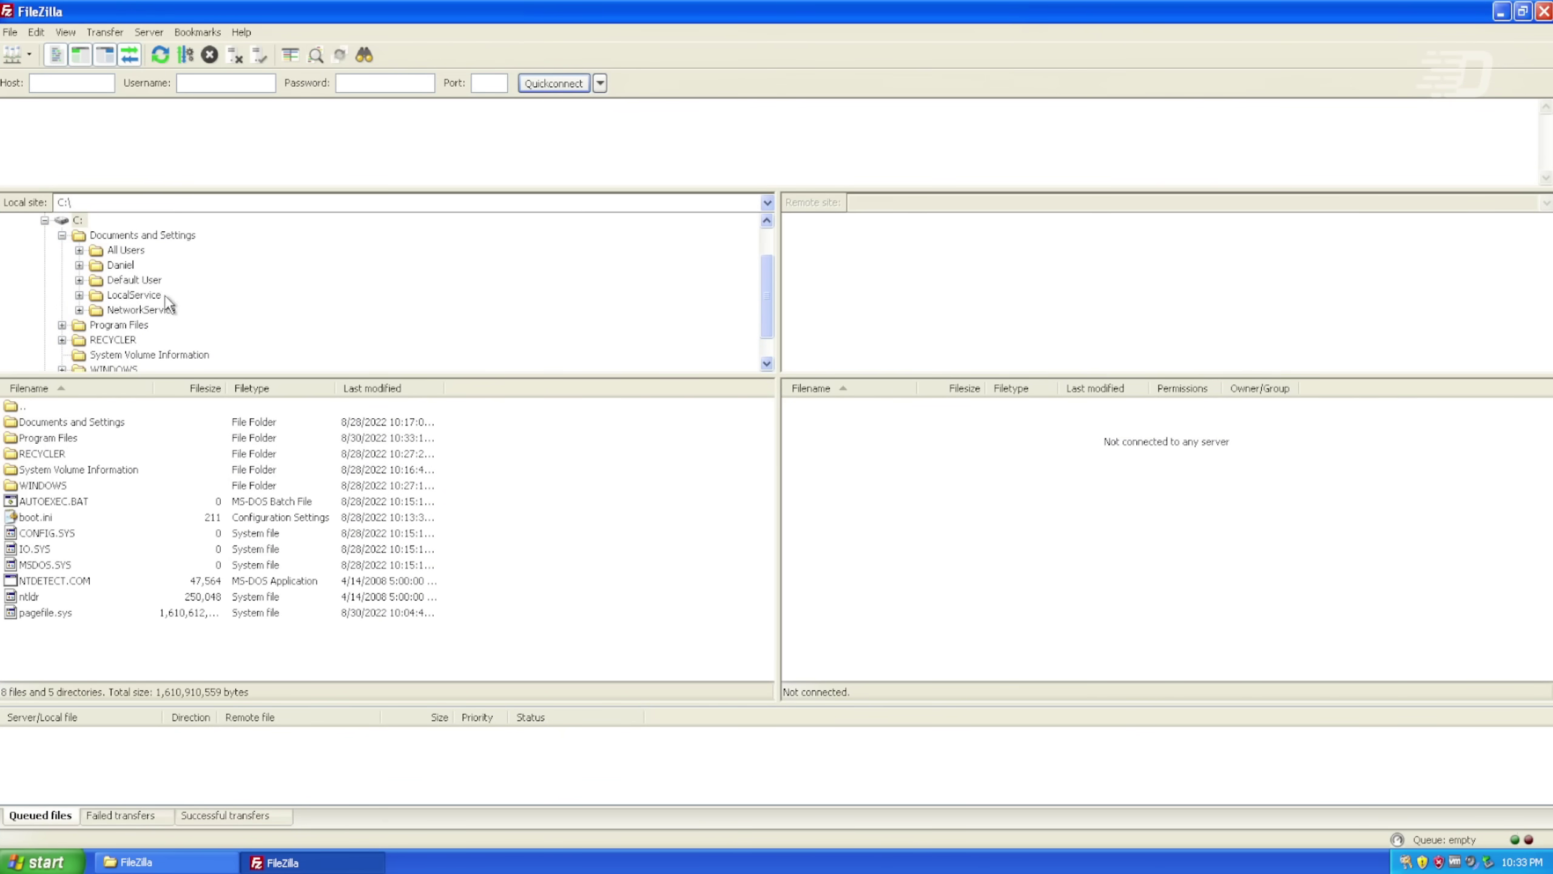
left_click(246, 29)
left_click(268, 134)
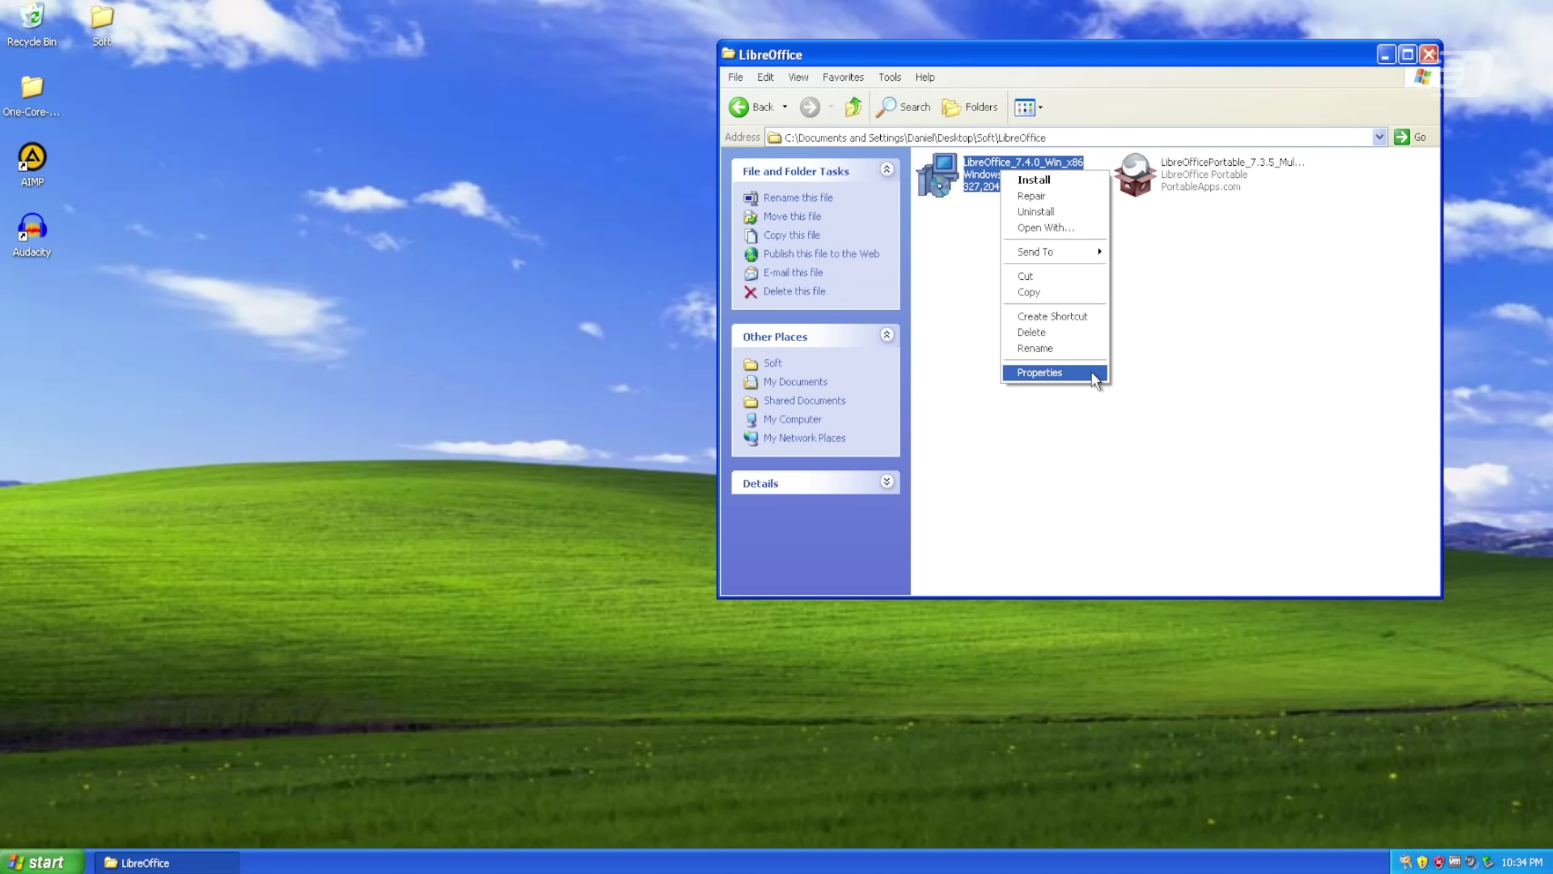
Try to install the LibreOffice_7.4.0_Win_x86 package, then dismiss the version error and finish the wizard.
left_click(1033, 179)
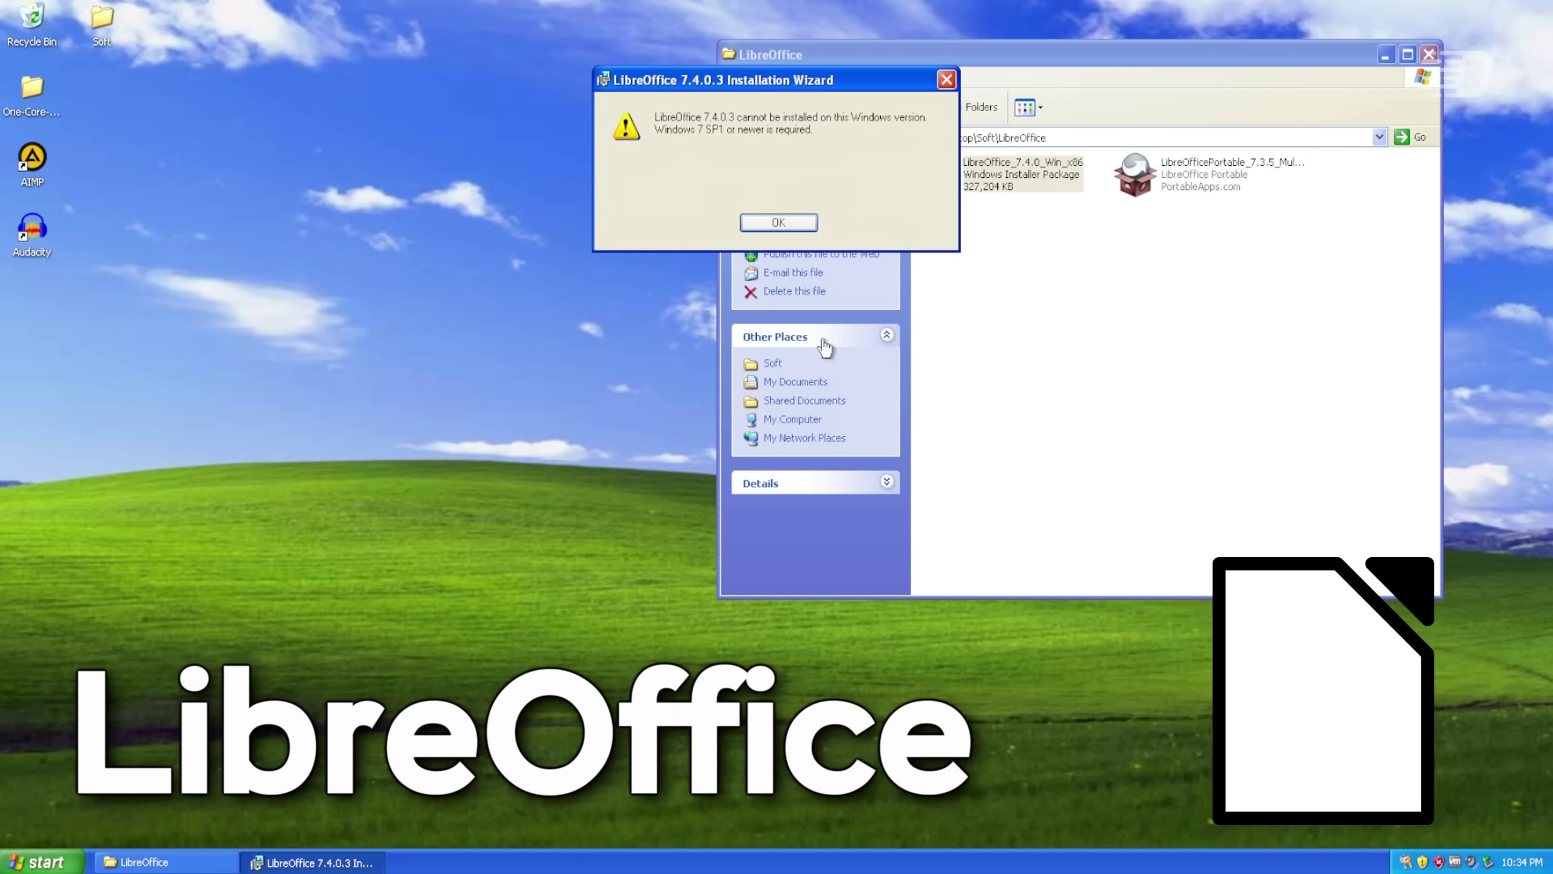
left_click(775, 222)
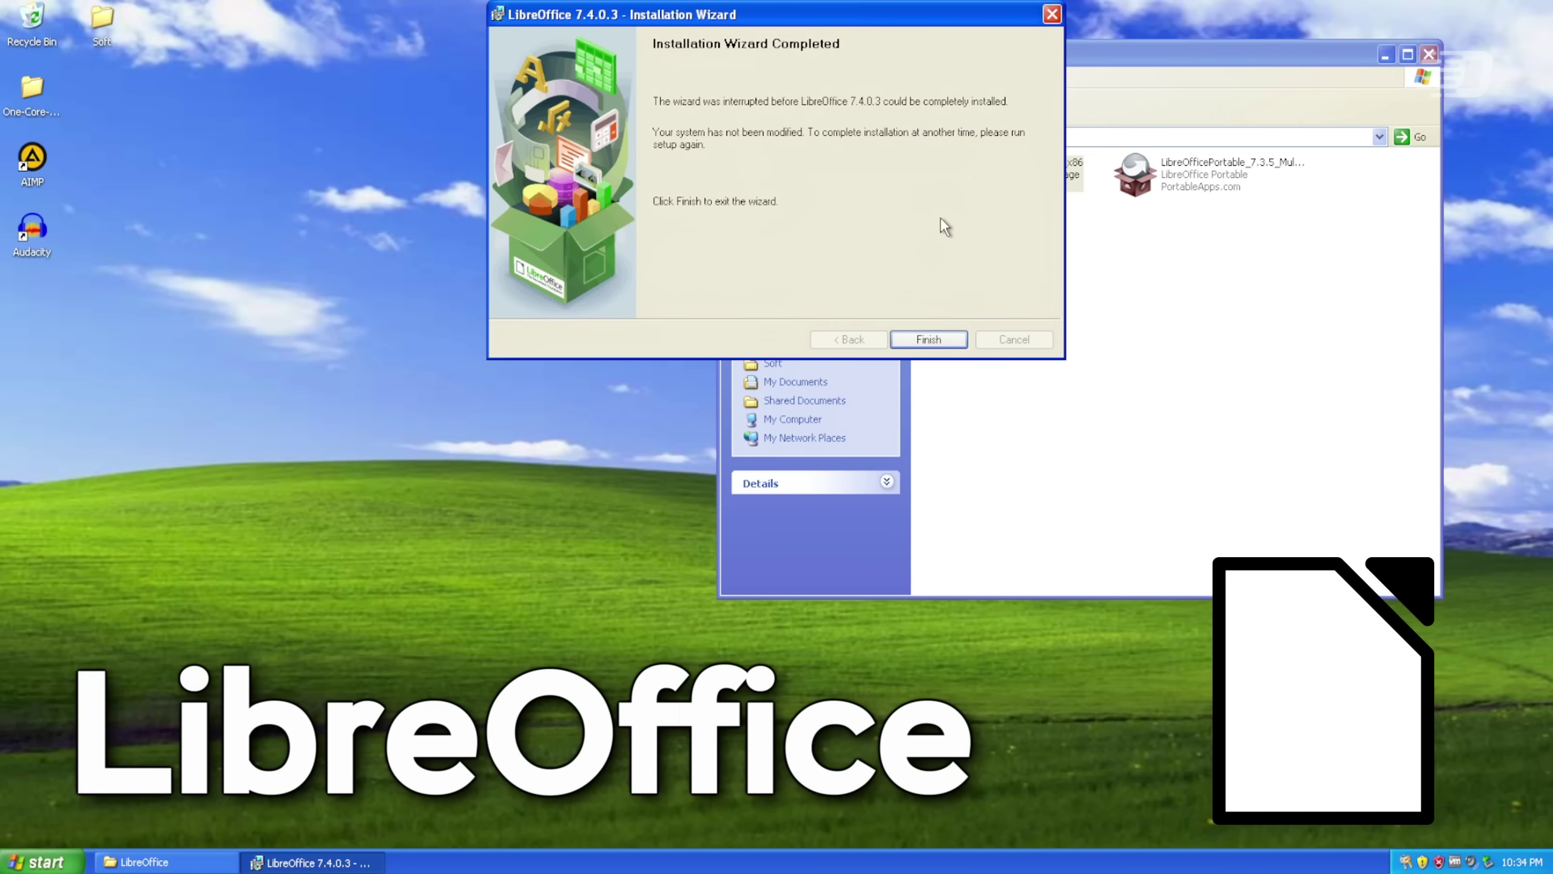
left_click(955, 336)
Look through the General, Custom and Summary properties of LibreOffice_7.4.0_Win_x86 for a compatibility option, and close the properties.
right_click(954, 177)
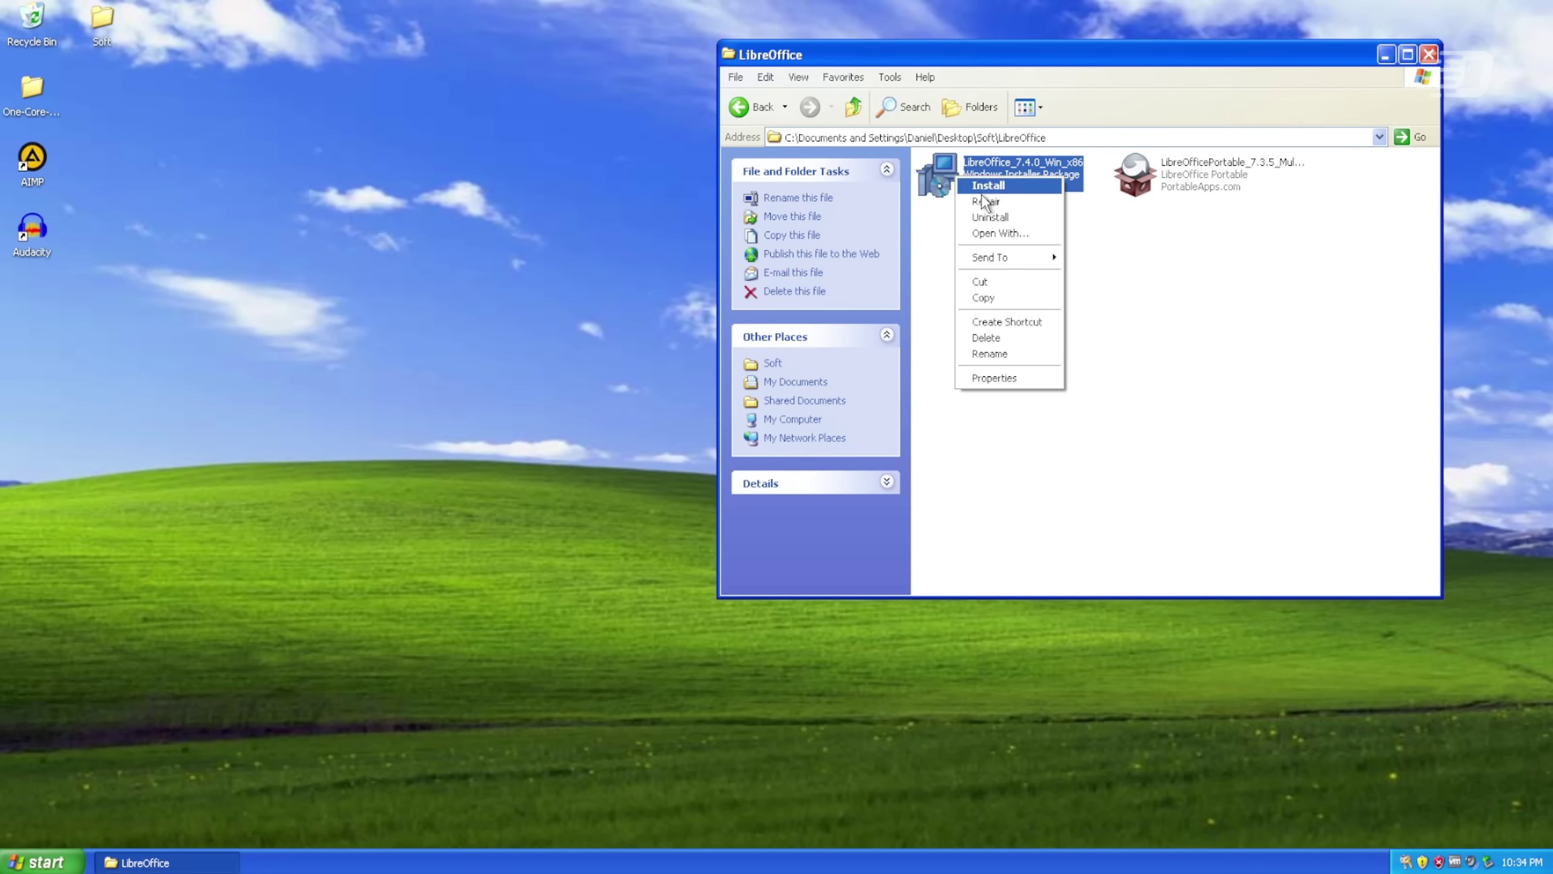
left_click(1030, 380)
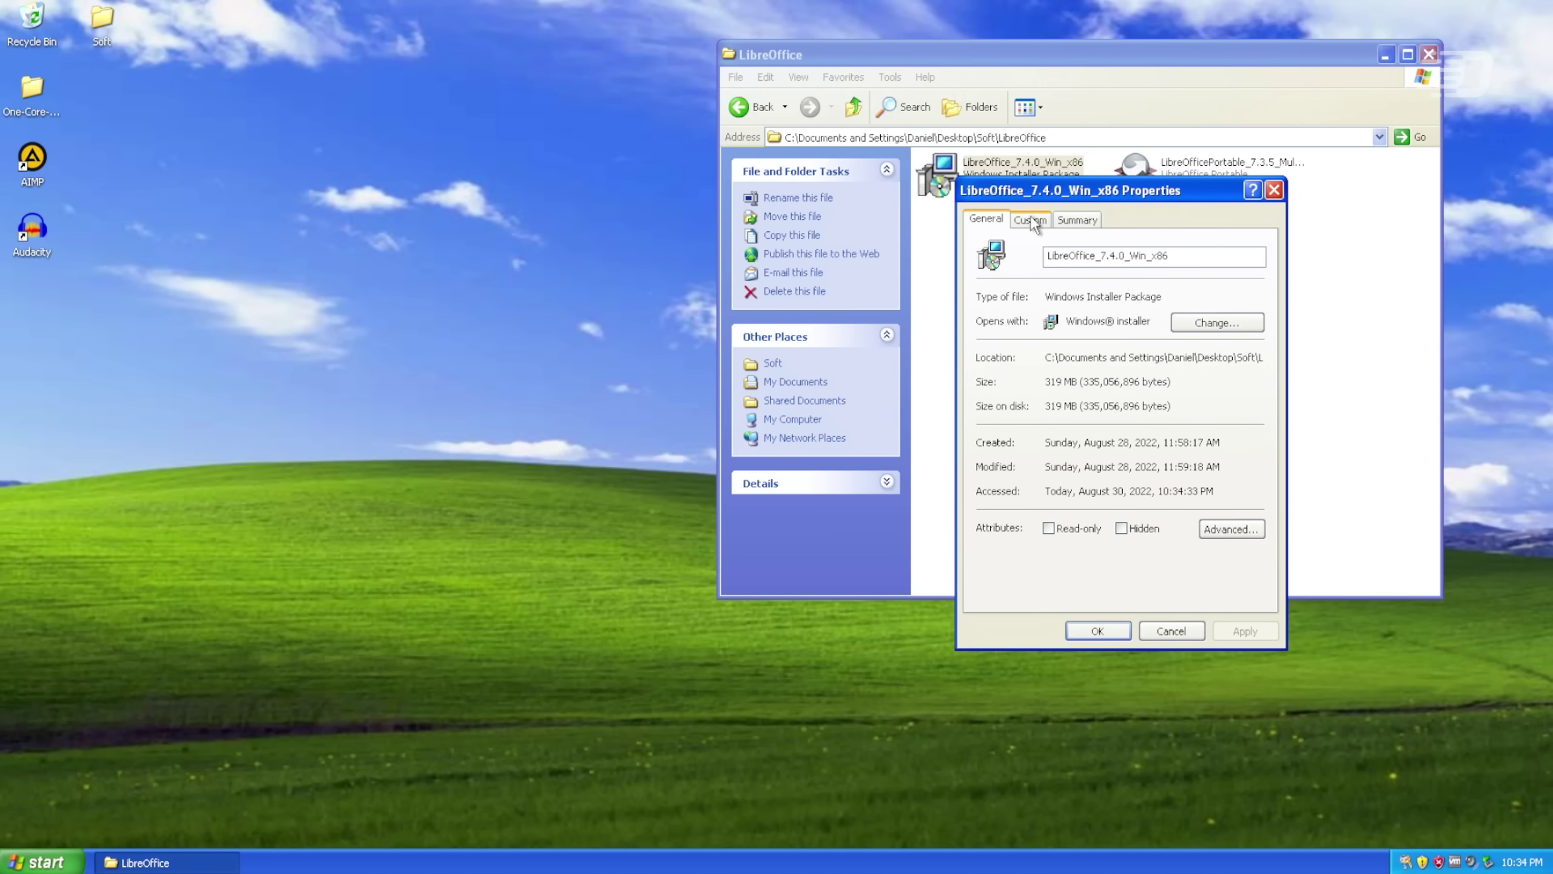
left_click(1071, 221)
left_click(1039, 221)
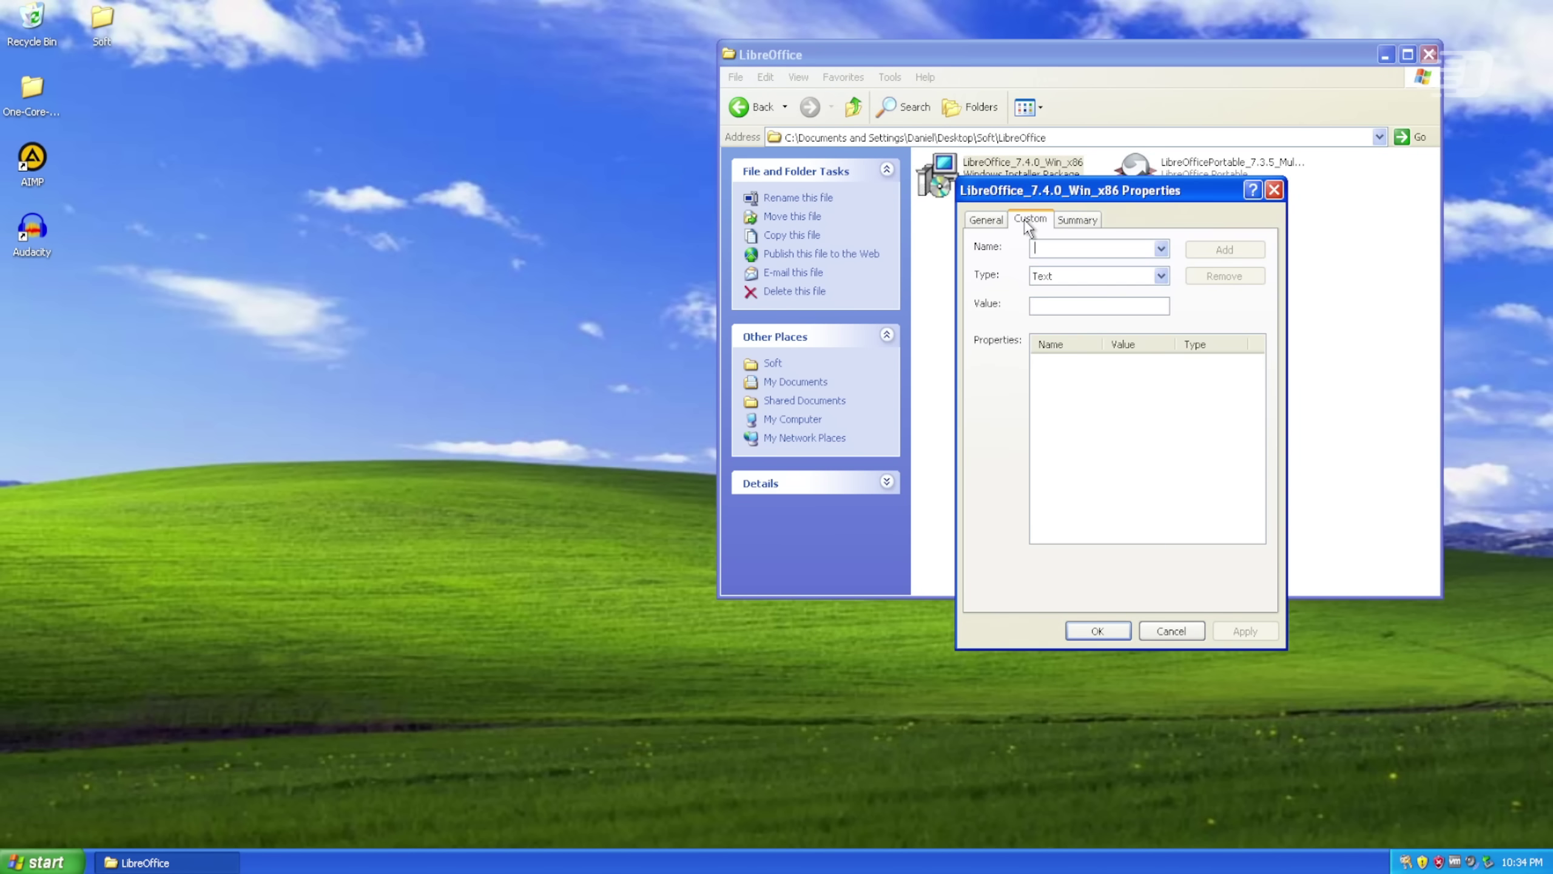
left_click(986, 220)
left_click(1032, 220)
left_click(1075, 221)
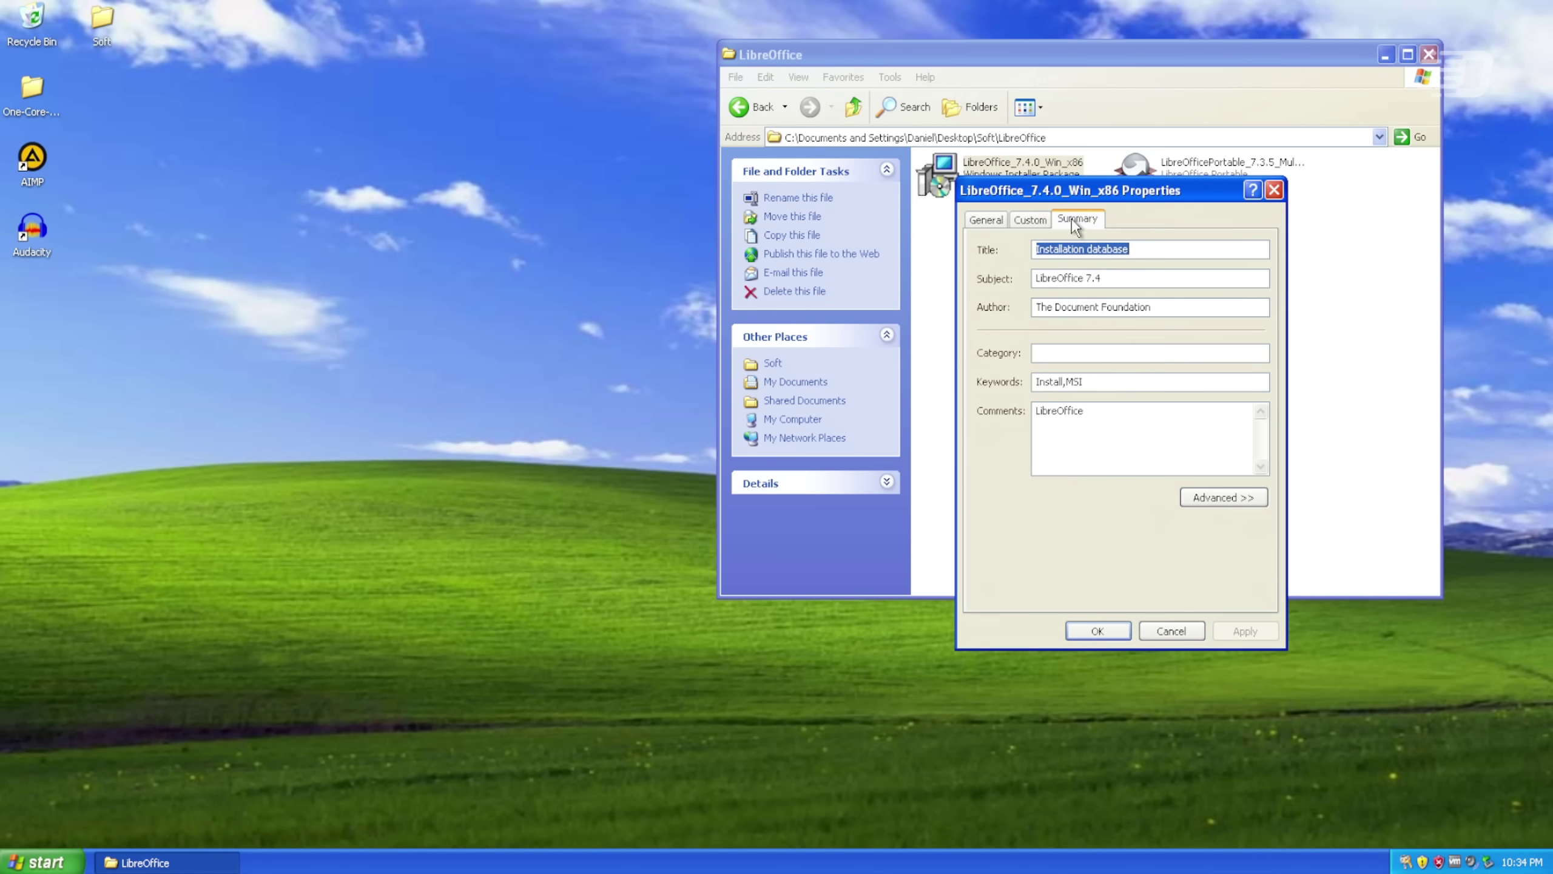
left_click(1024, 220)
left_click(1002, 220)
left_click(1016, 221)
left_click(1069, 223)
left_click(1030, 220)
left_click(997, 220)
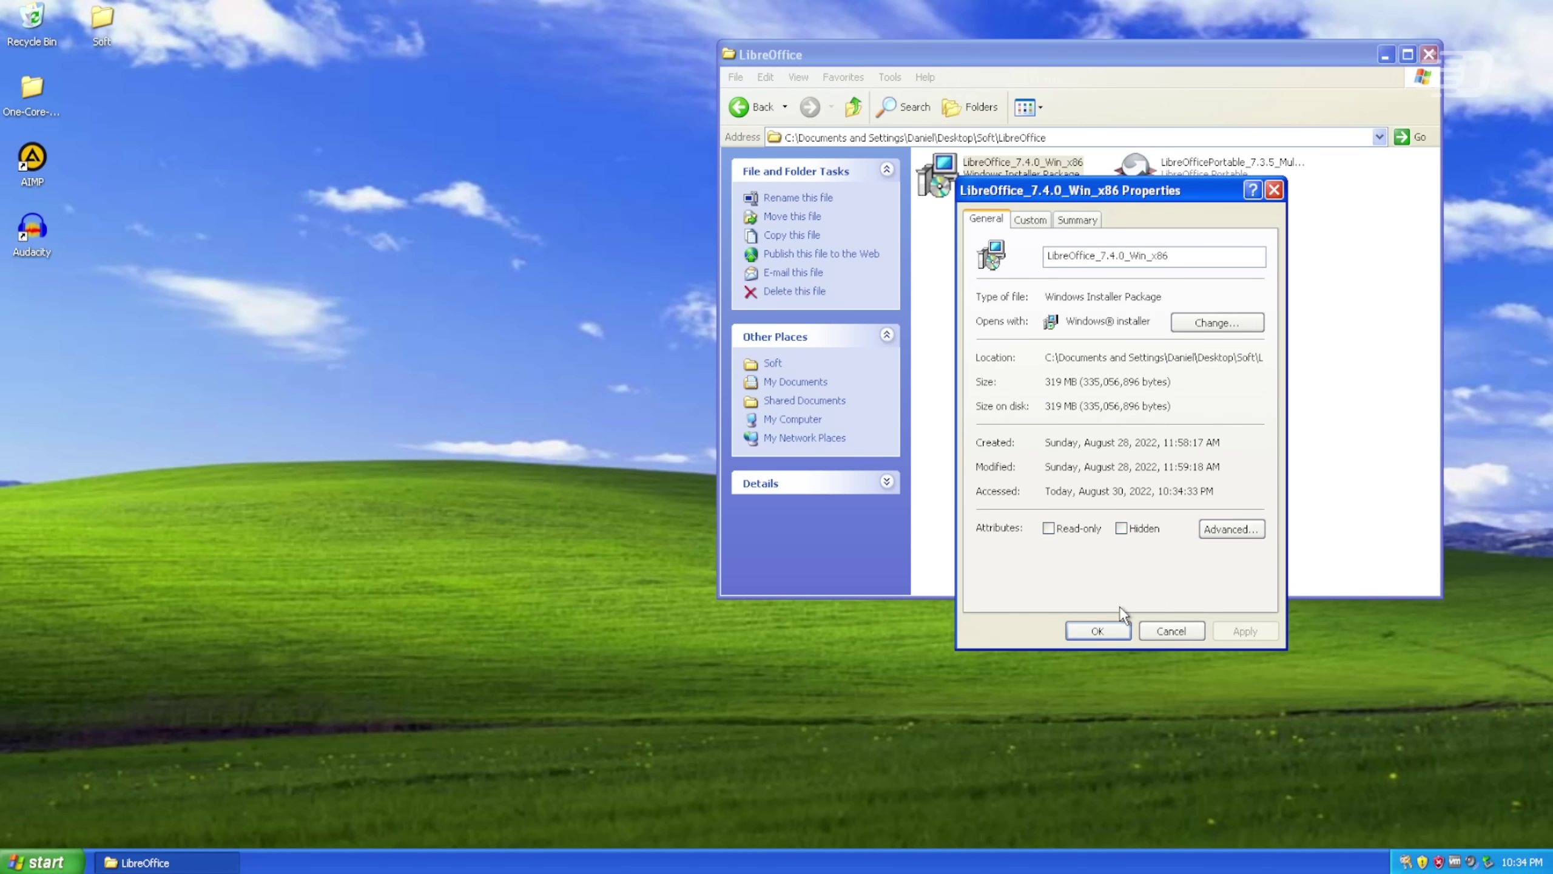
left_click(1097, 631)
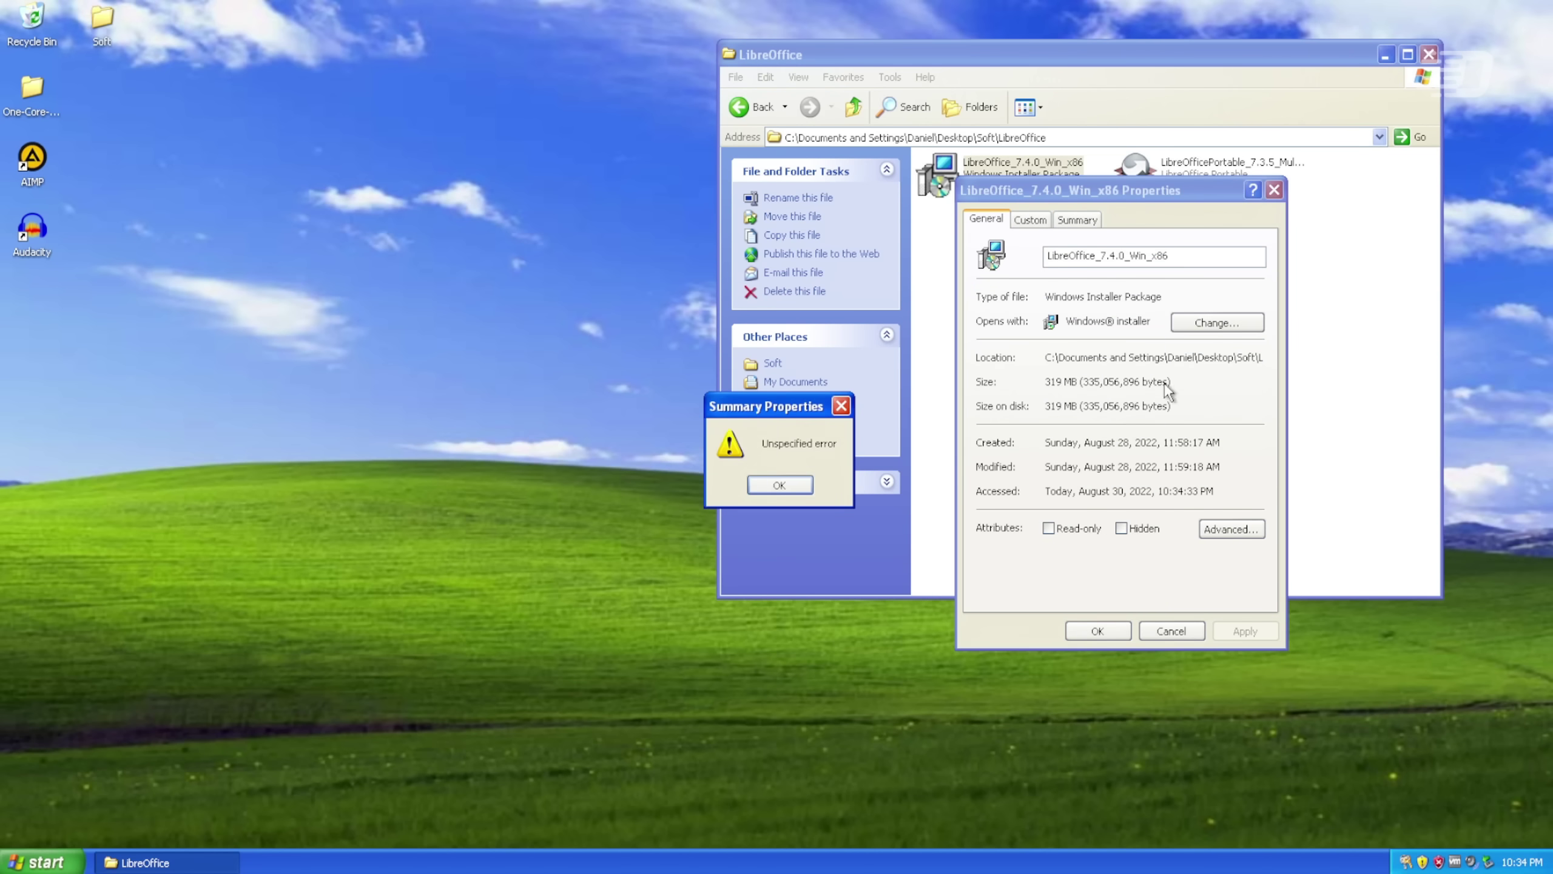
left_click(778, 485)
left_click(1174, 639)
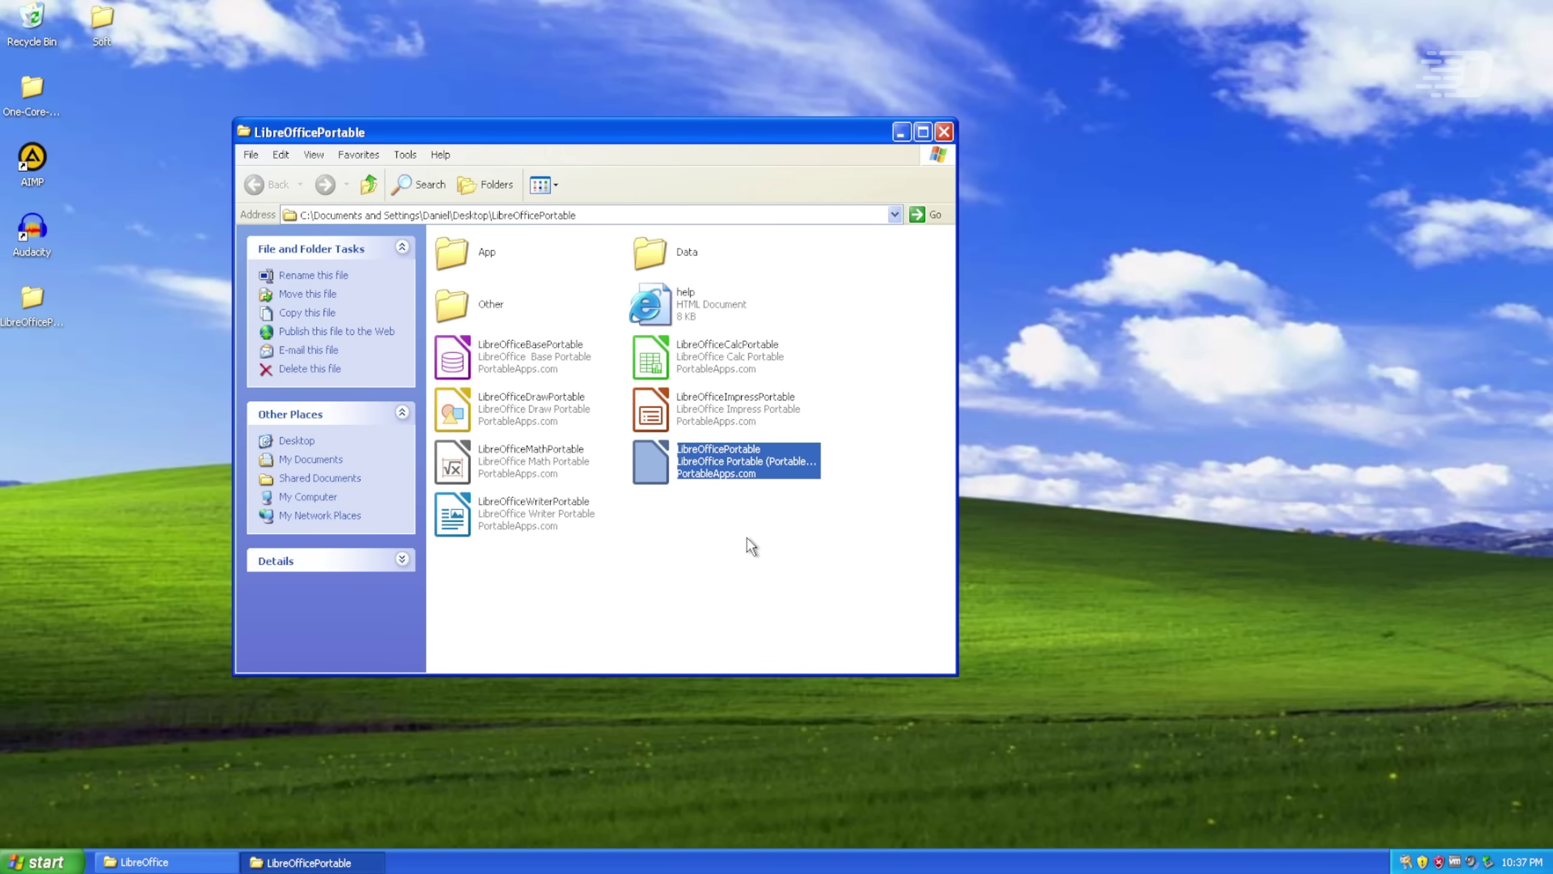
Try to launch LibreOfficeWriterPortable from the LibreOfficePortable folder, and select the Calc and main suite launchers.
left_click(747, 536)
double_click(486, 520)
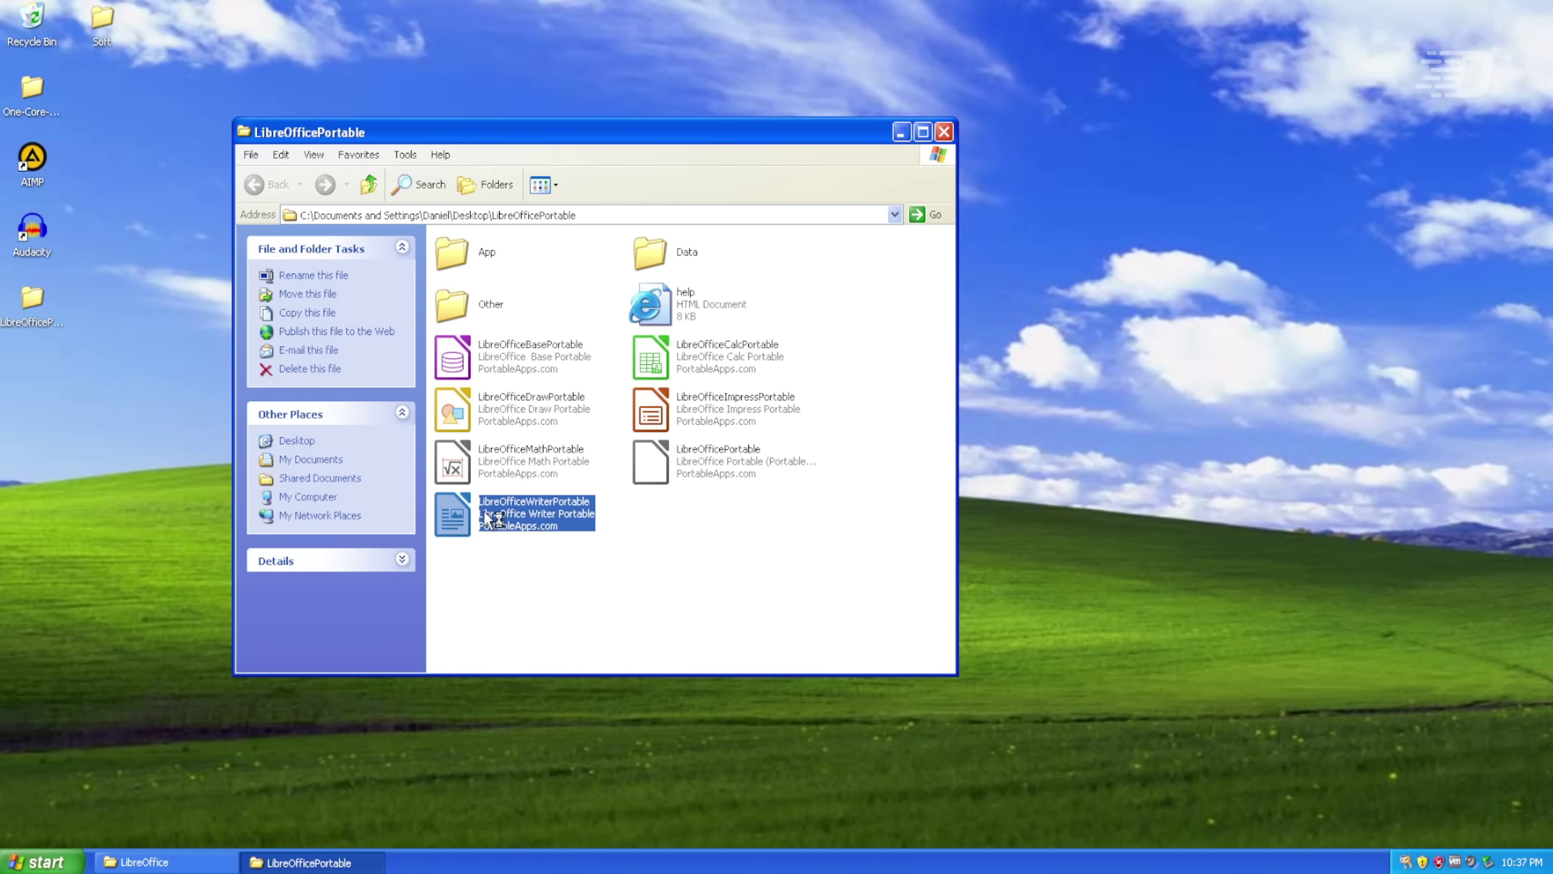
left_click(707, 358)
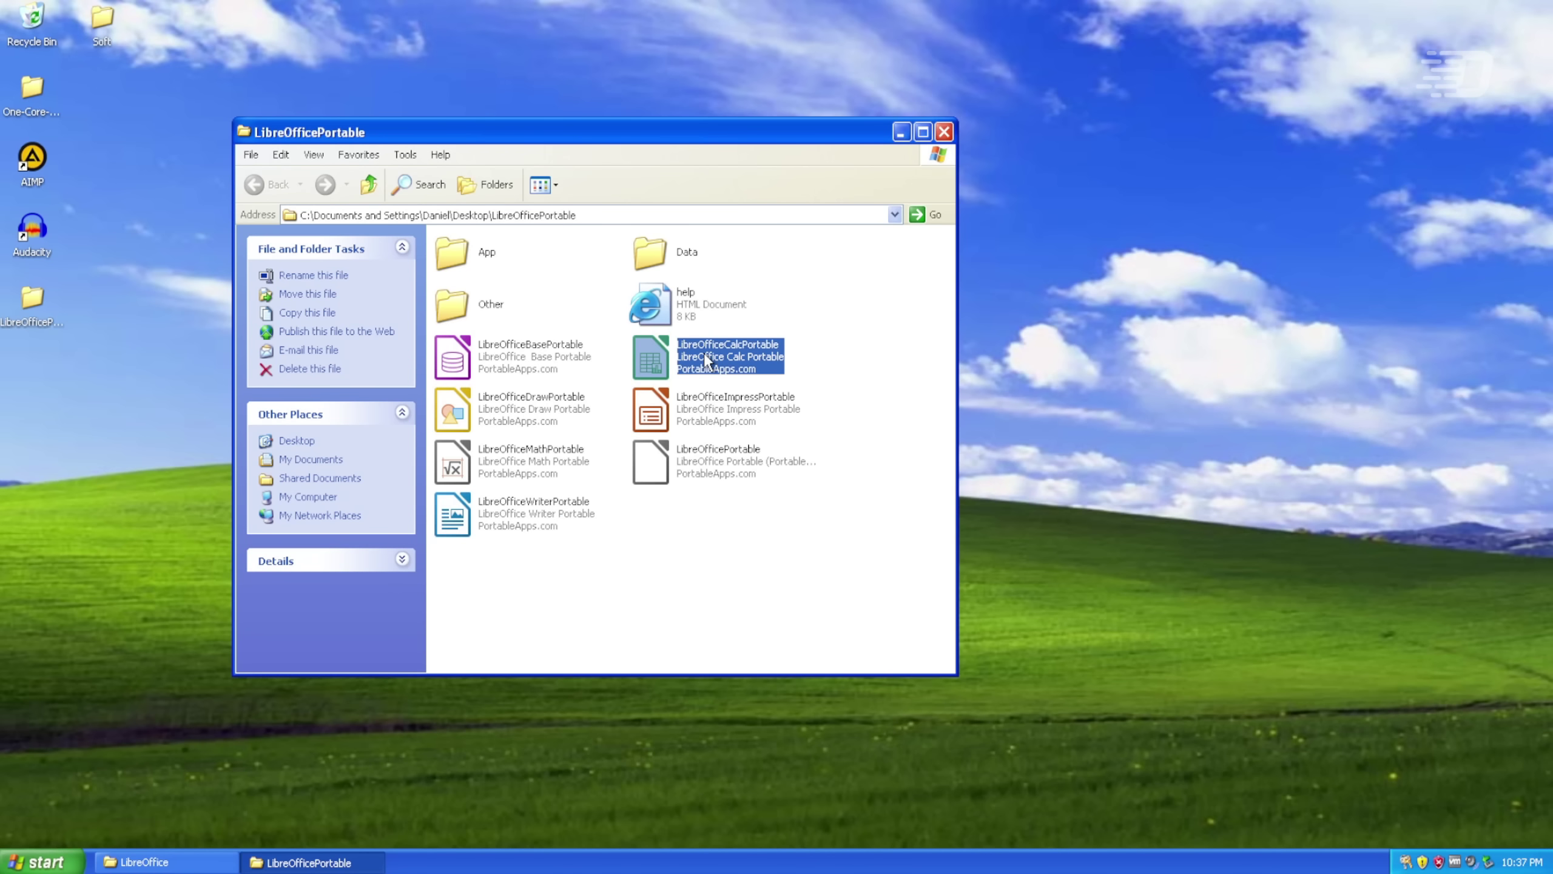
left_click(697, 472)
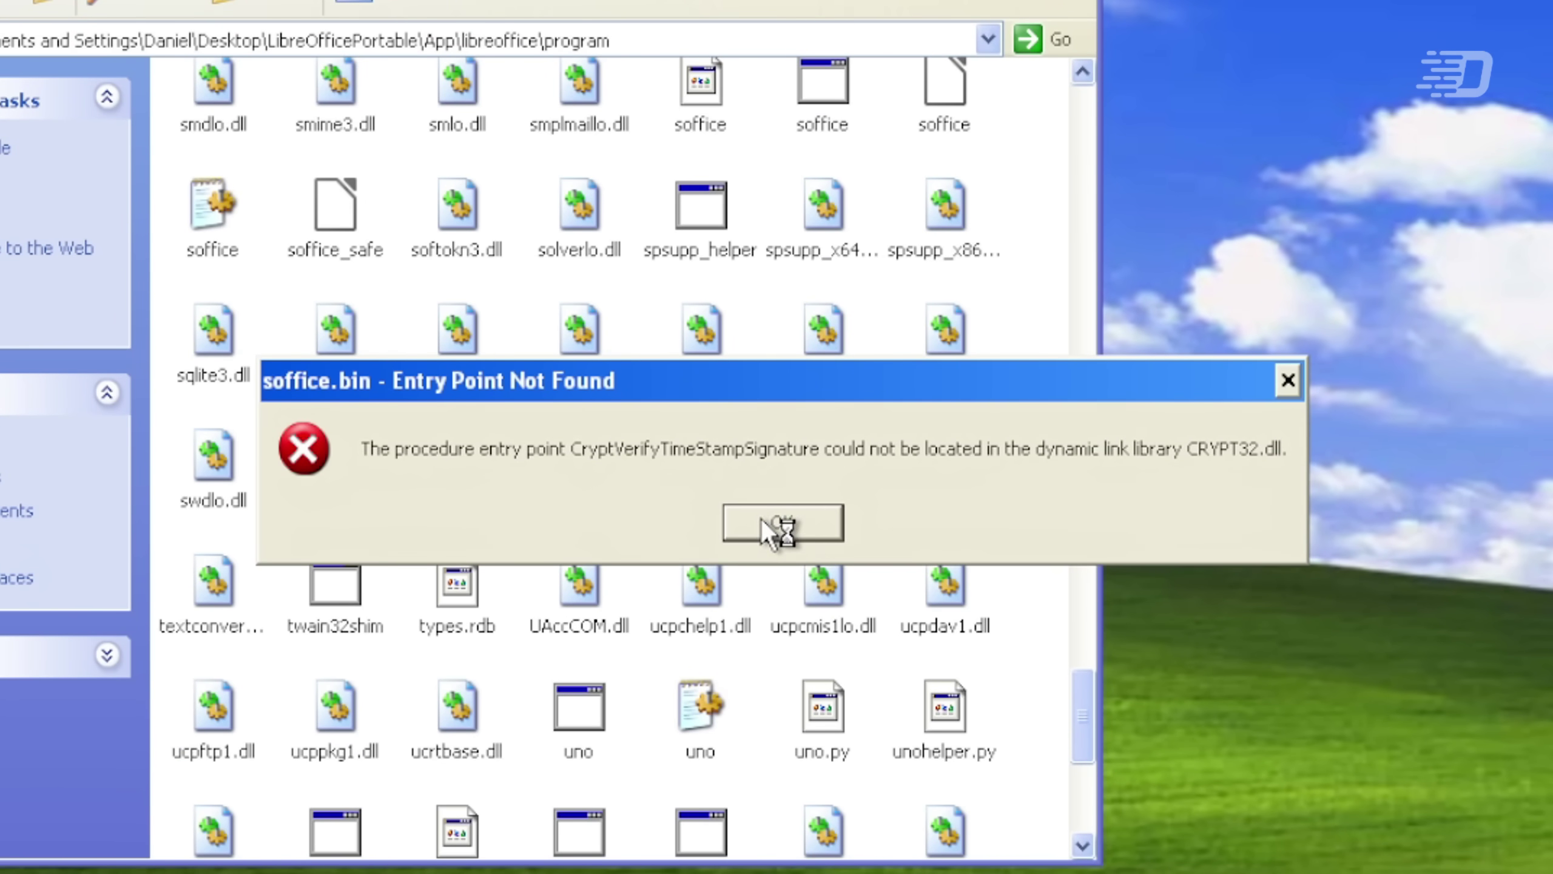
Dismiss the soffice.bin entry point error and browse the LibreOfficePortable program folder for another executable to run.
left_click(761, 522)
double_click(562, 453)
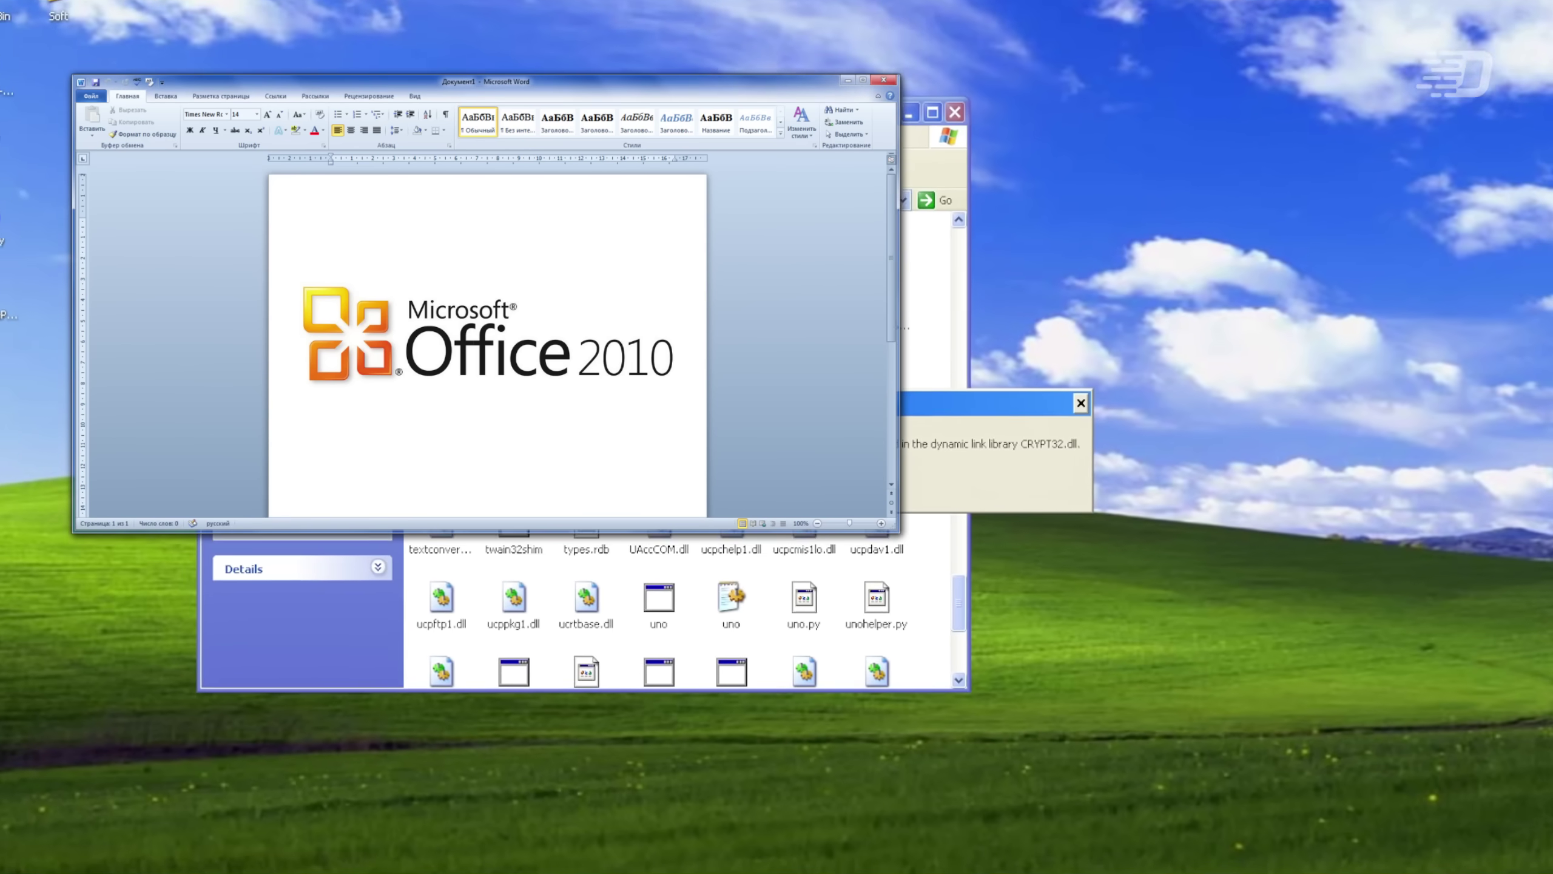
scroll(678, 612, "up", 5)
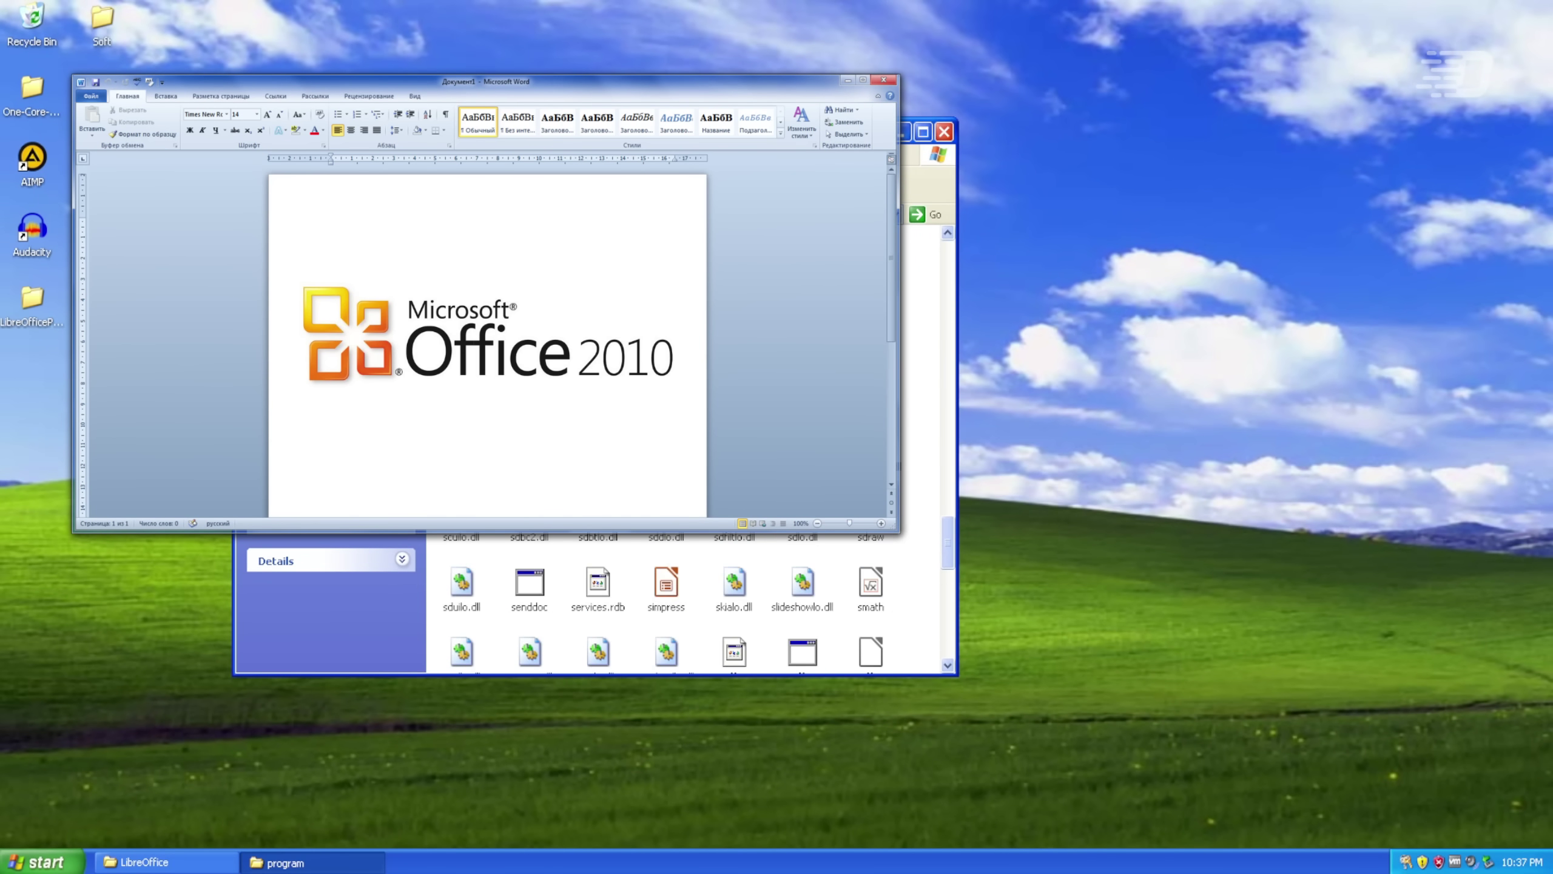
scroll(587, 605, "up", 10)
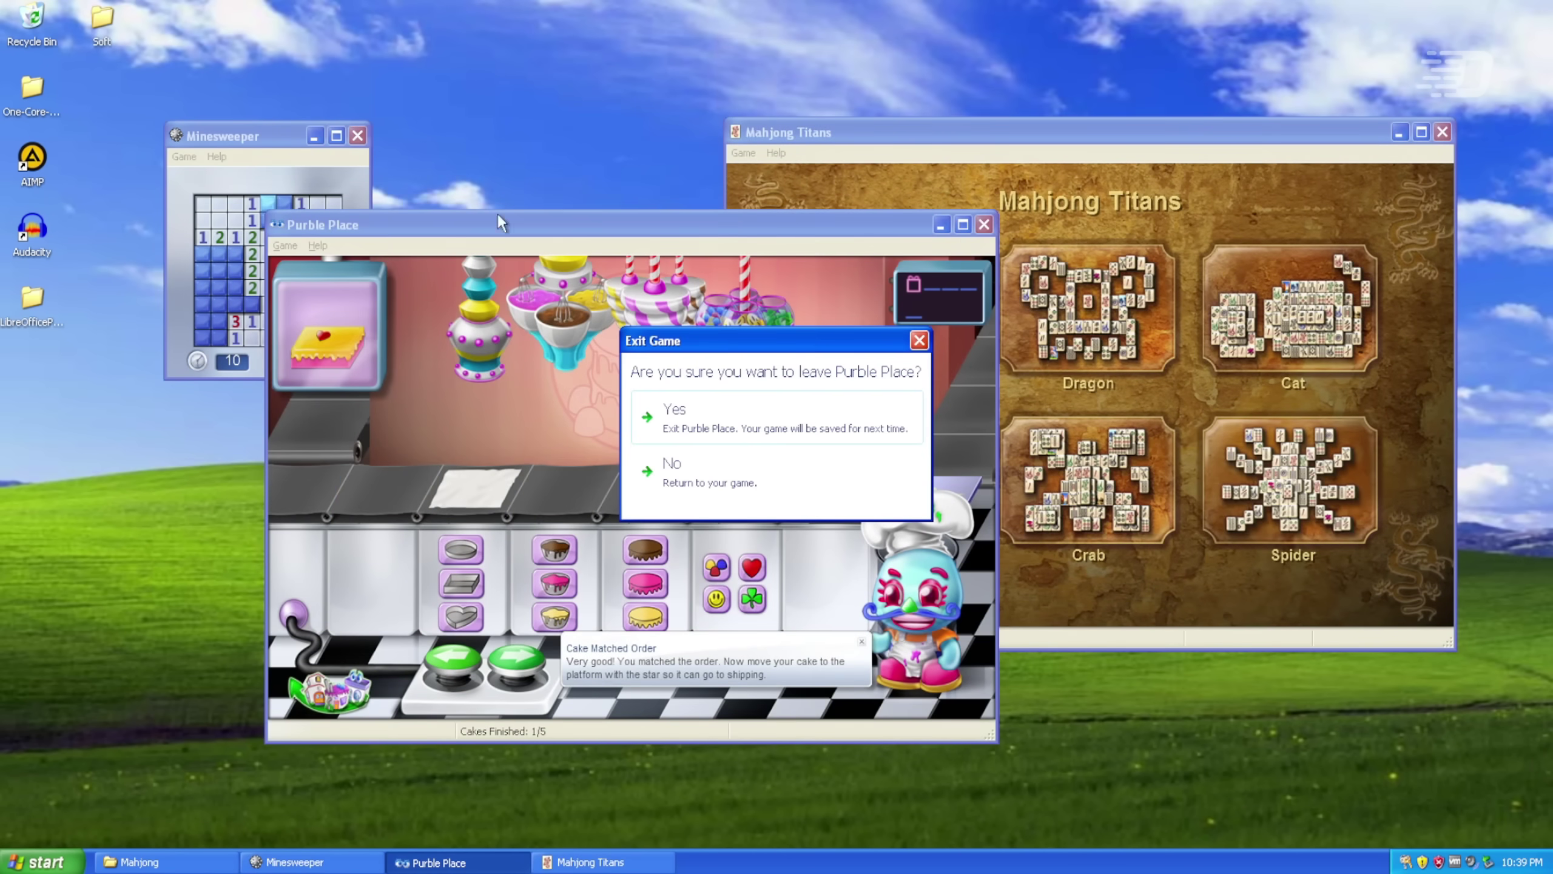
Return to Purble Place from its exit prompt, close the game again and confirm leaving.
left_click(733, 478)
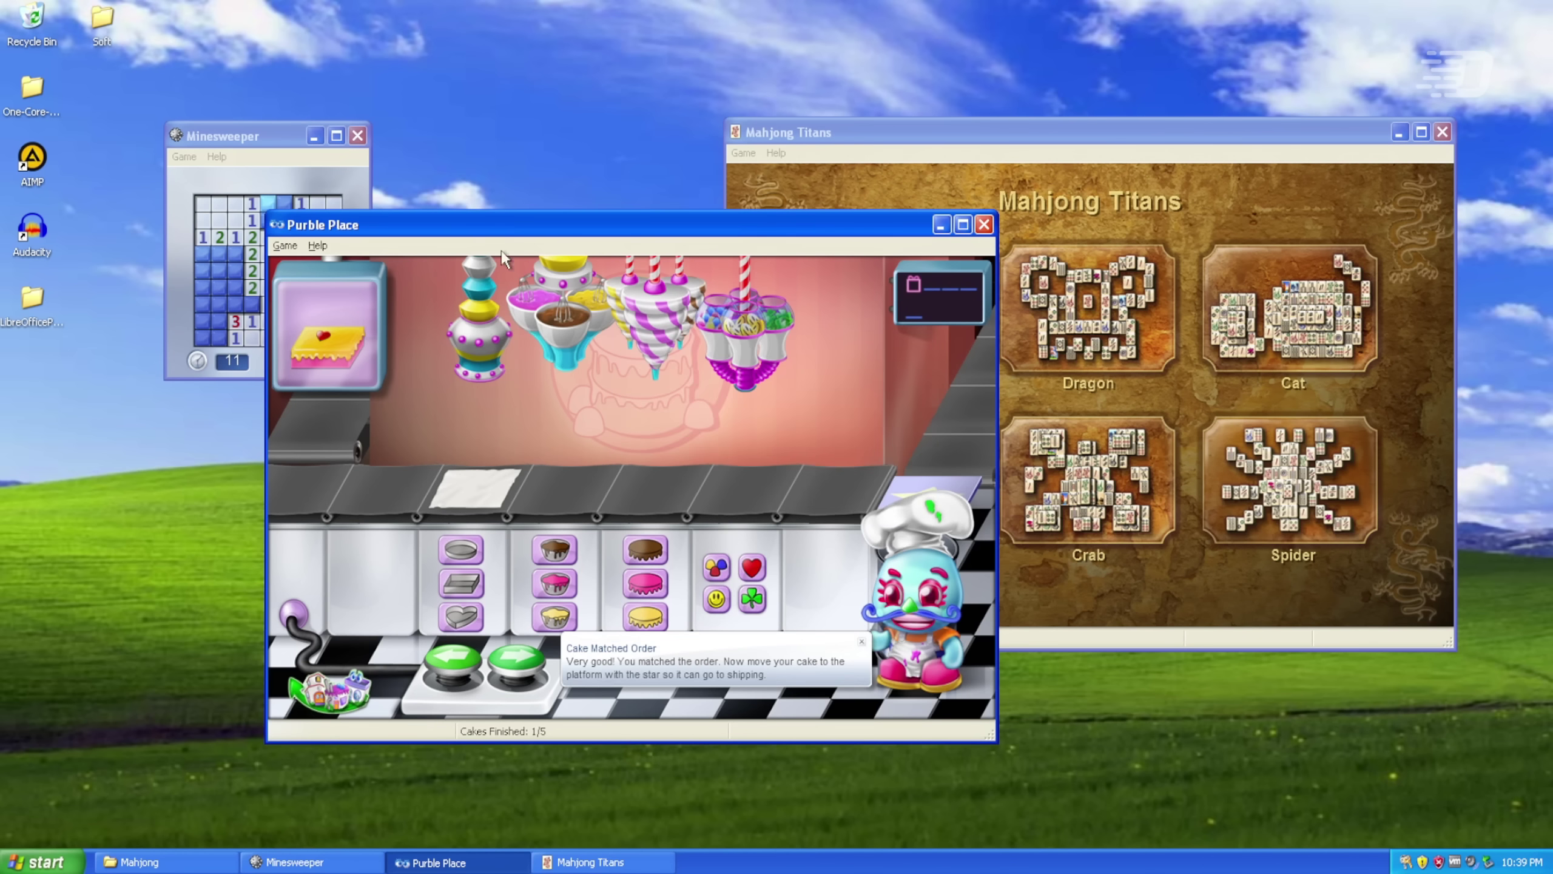
left_click(984, 224)
left_click(781, 428)
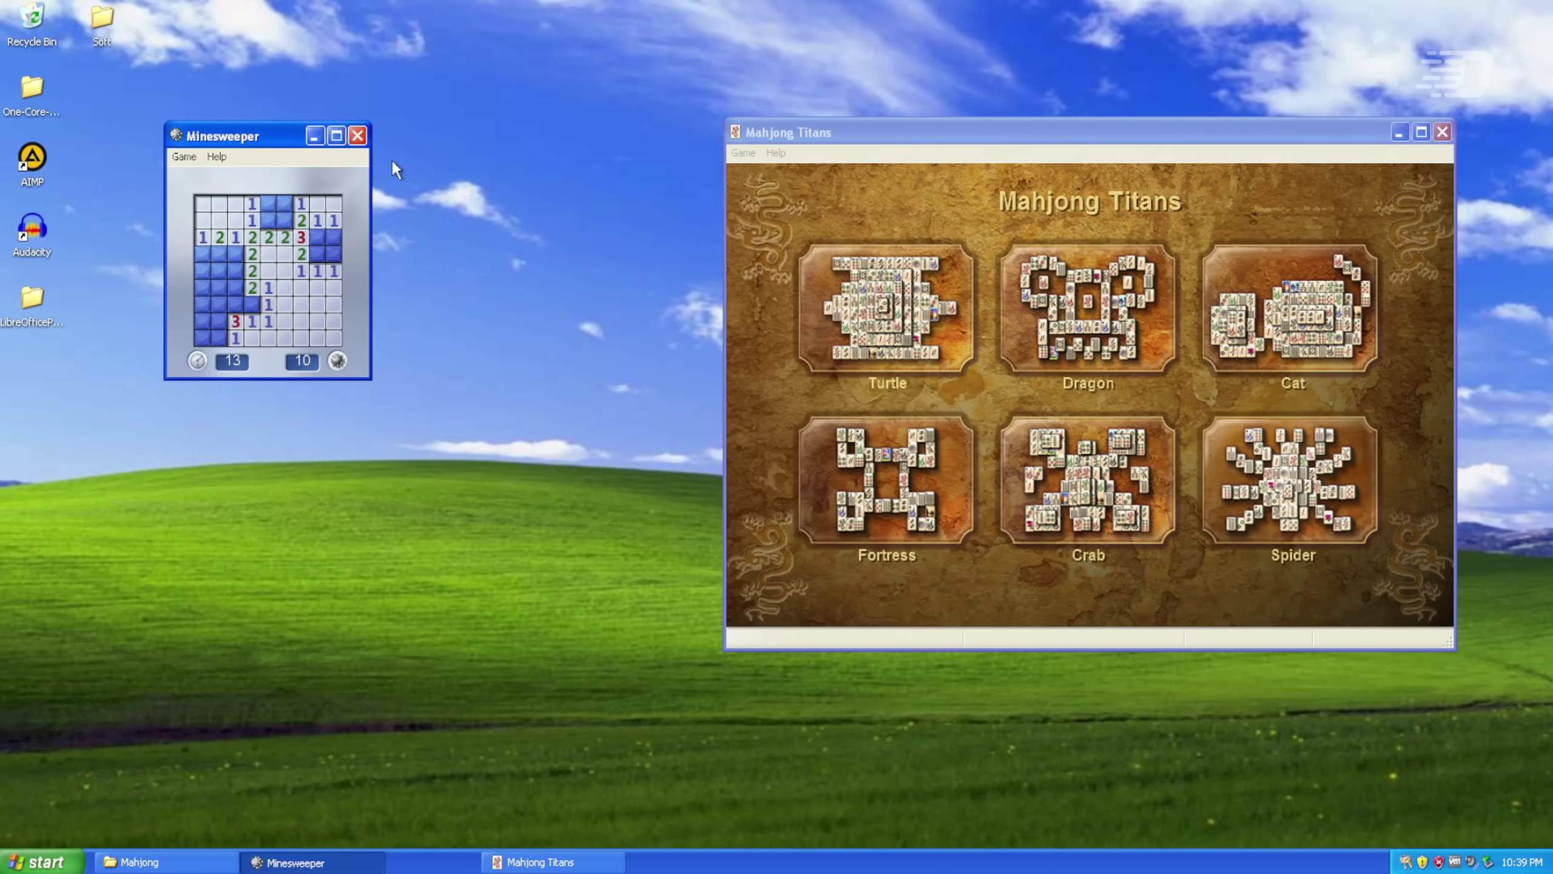
View the About information of Minesweeper, and close the game without saving it.
left_click(216, 156)
left_click(268, 202)
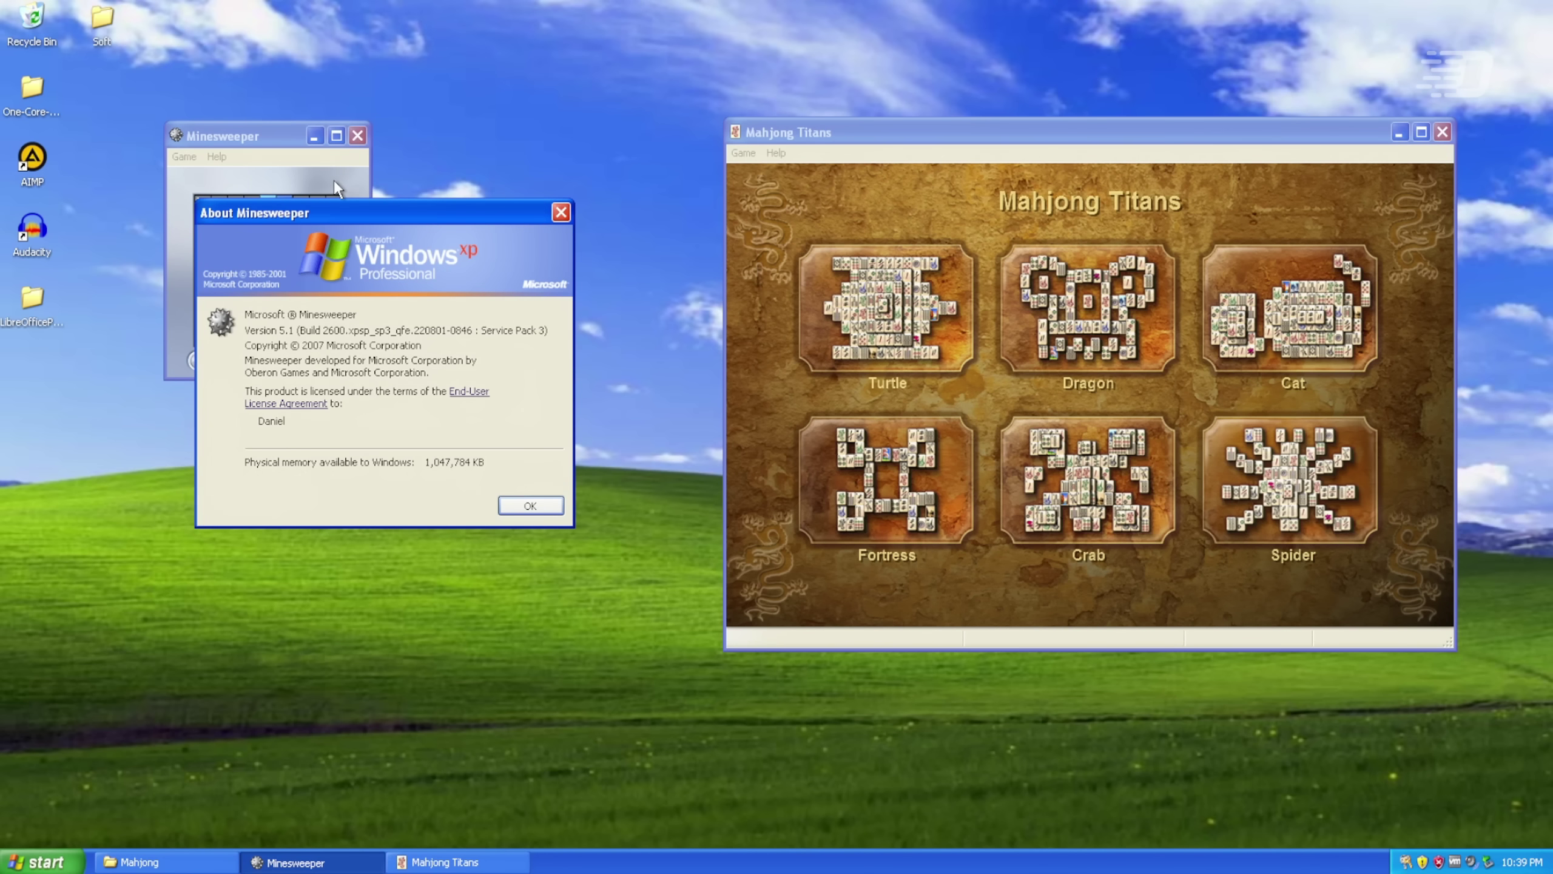
left_click(561, 216)
left_click(358, 136)
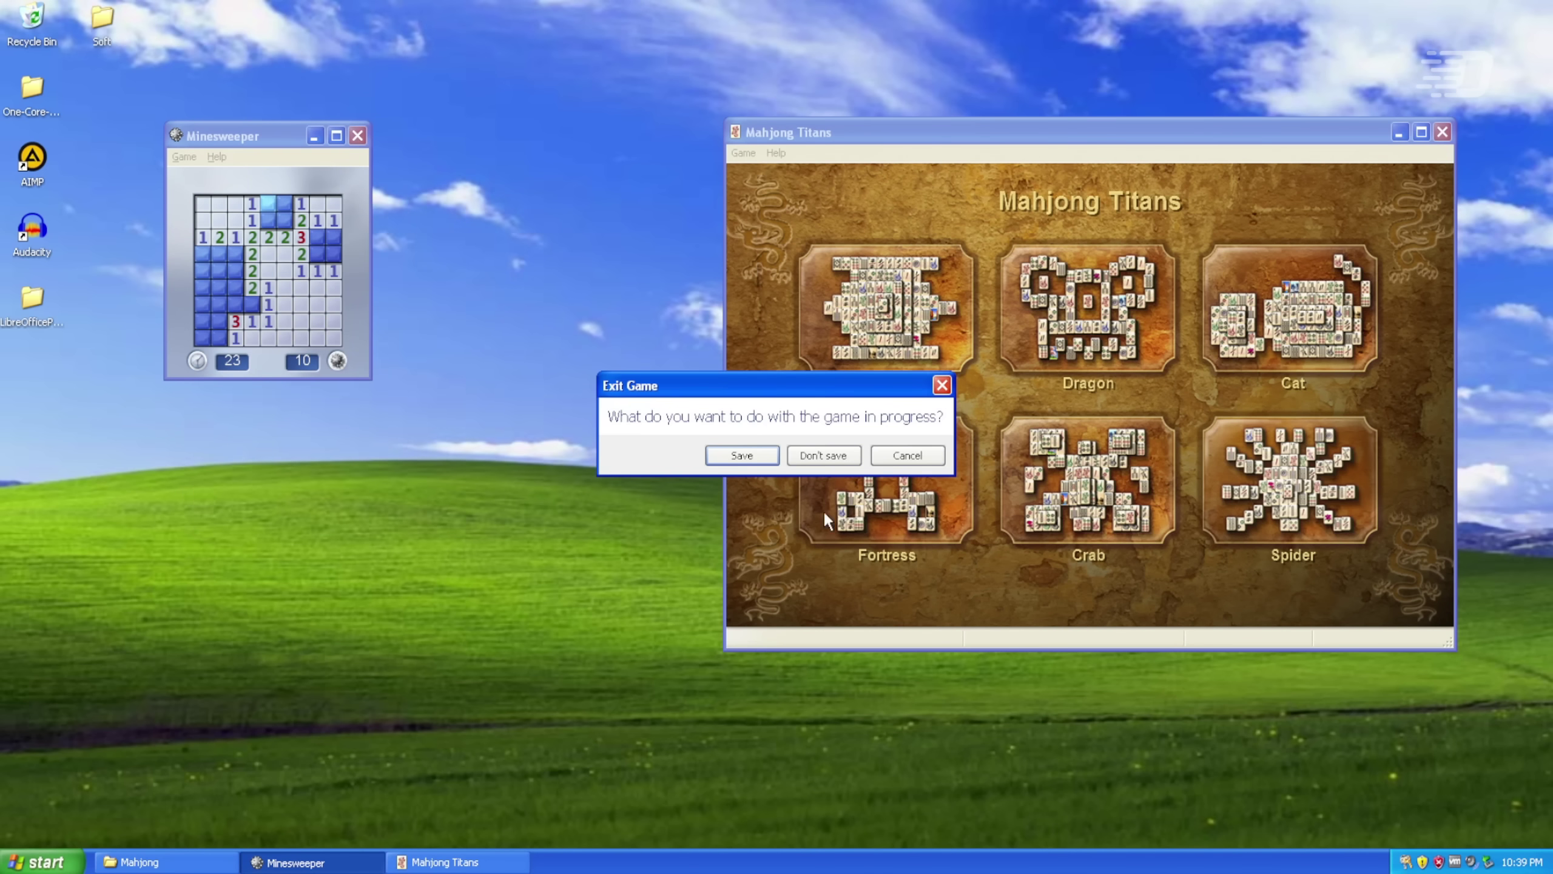
left_click(823, 455)
Start a Turtle layout game in Mahjong Titans, move its window toward the desktop's center, and try matching tiles.
left_click(946, 320)
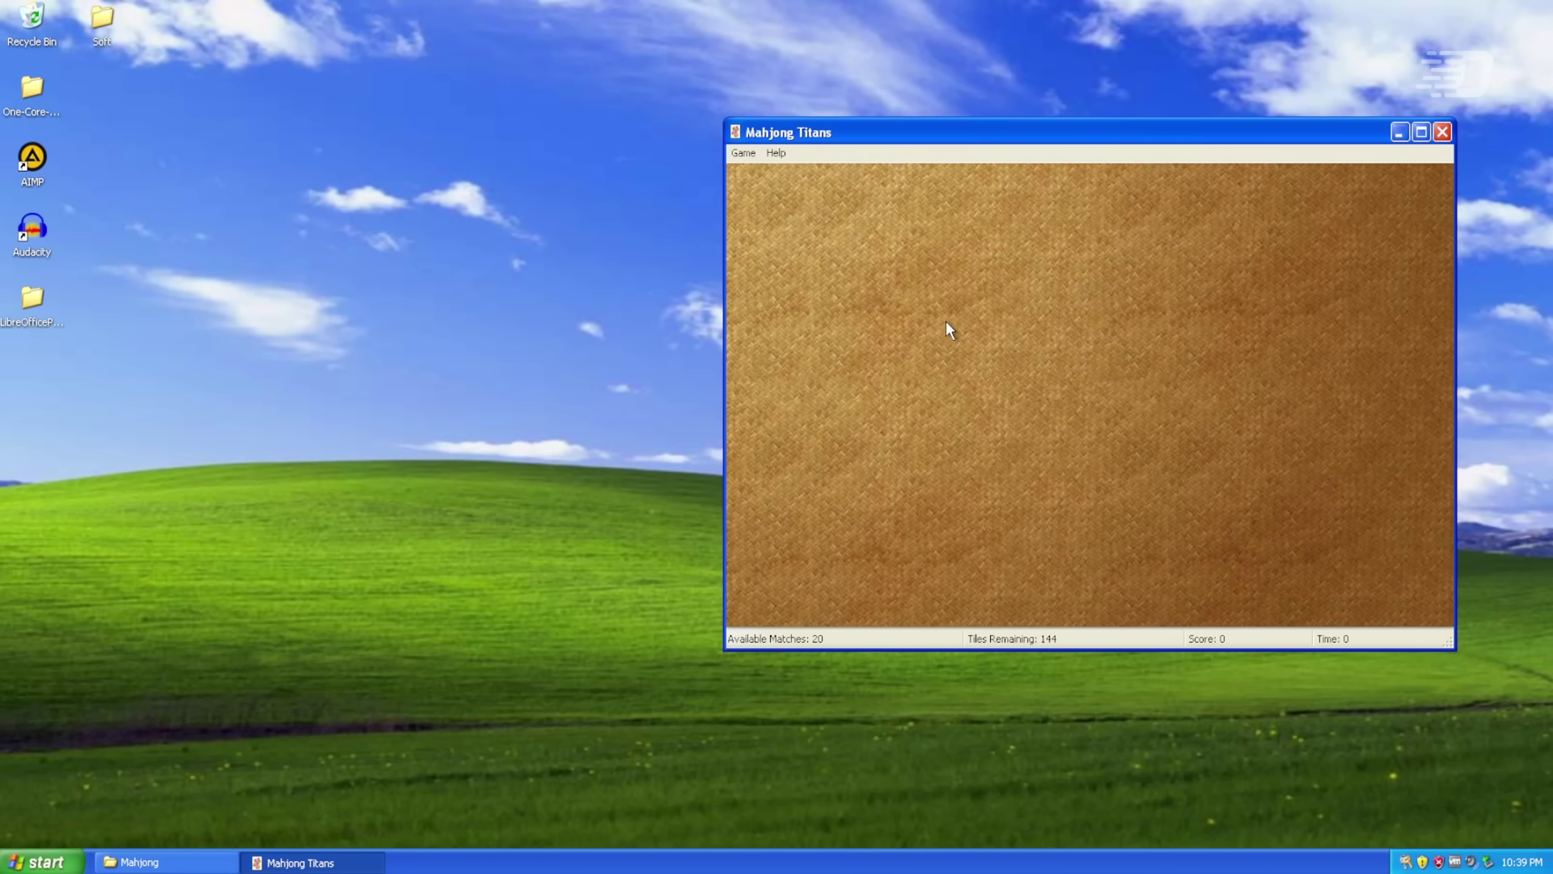
left_click_drag(1034, 136, 694, 149)
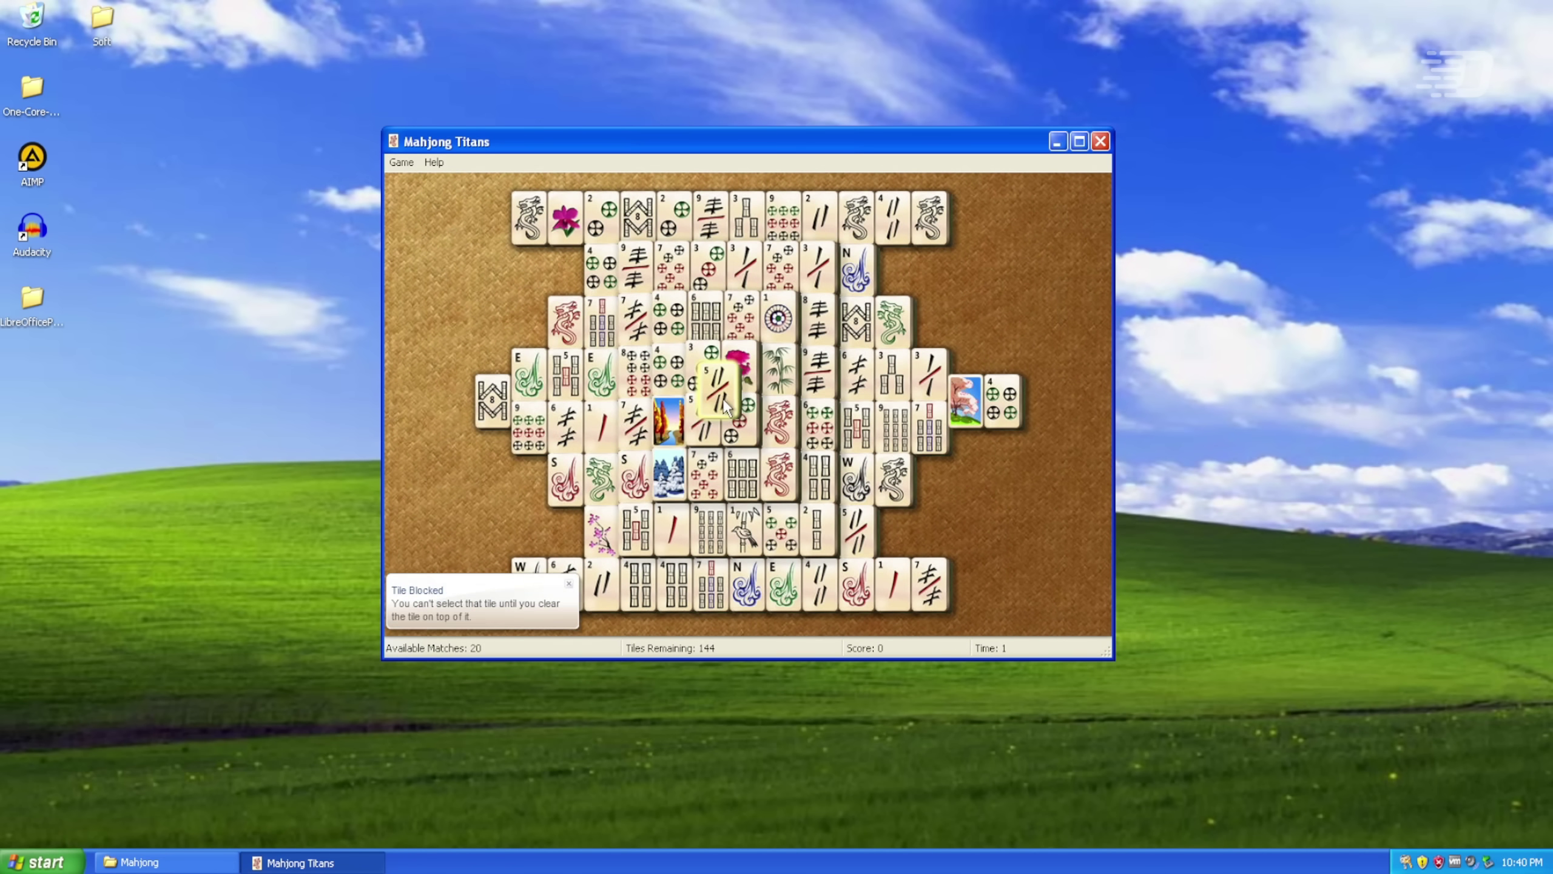
left_click(780, 423)
left_click(801, 513)
left_click(779, 474)
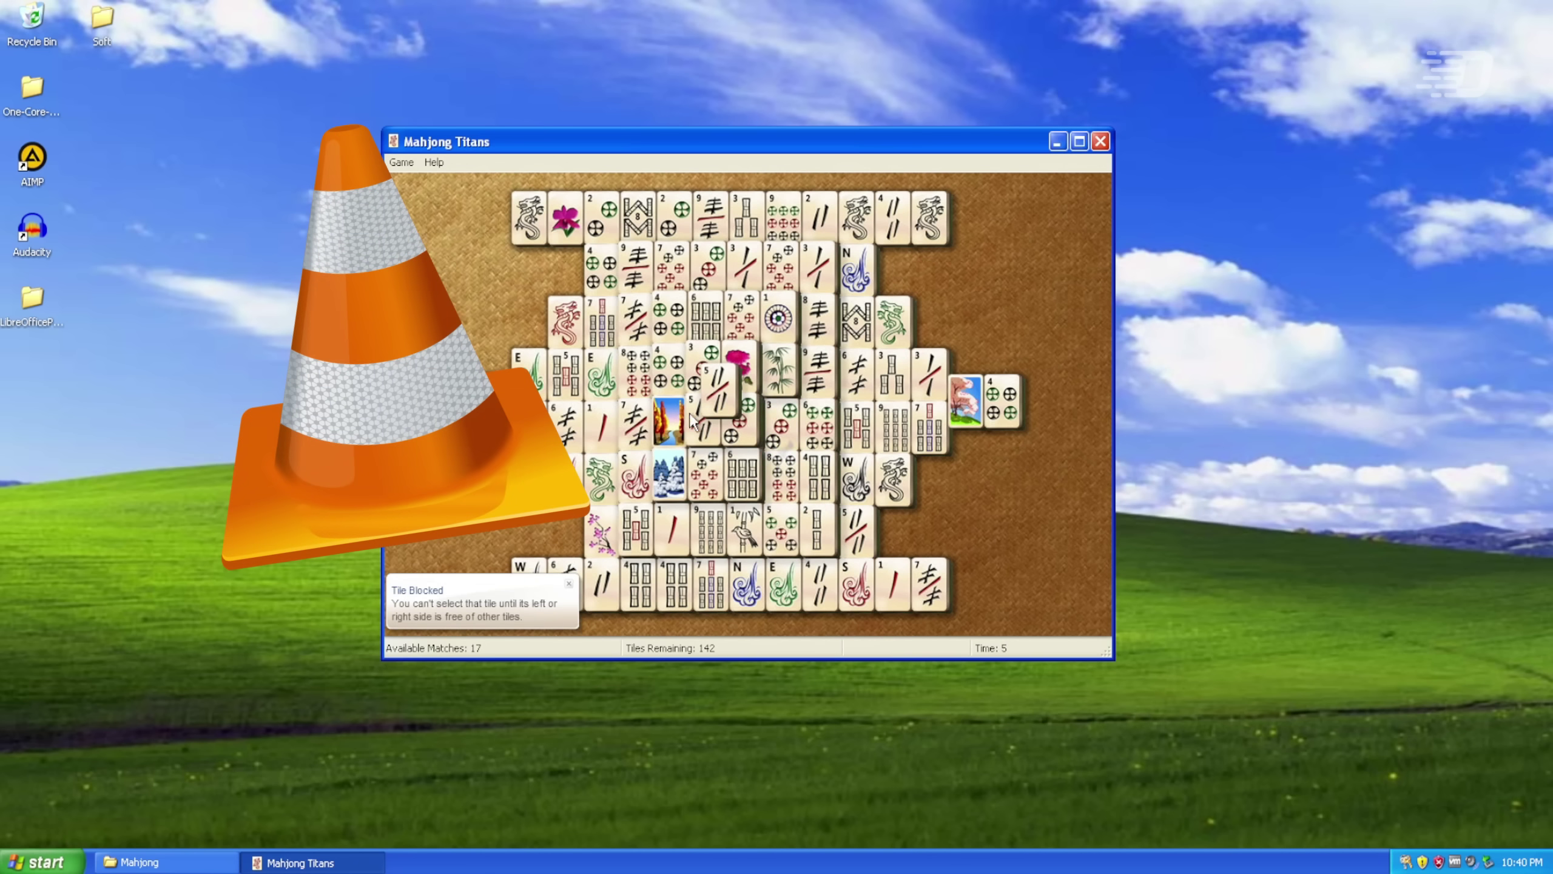
left_click(719, 389)
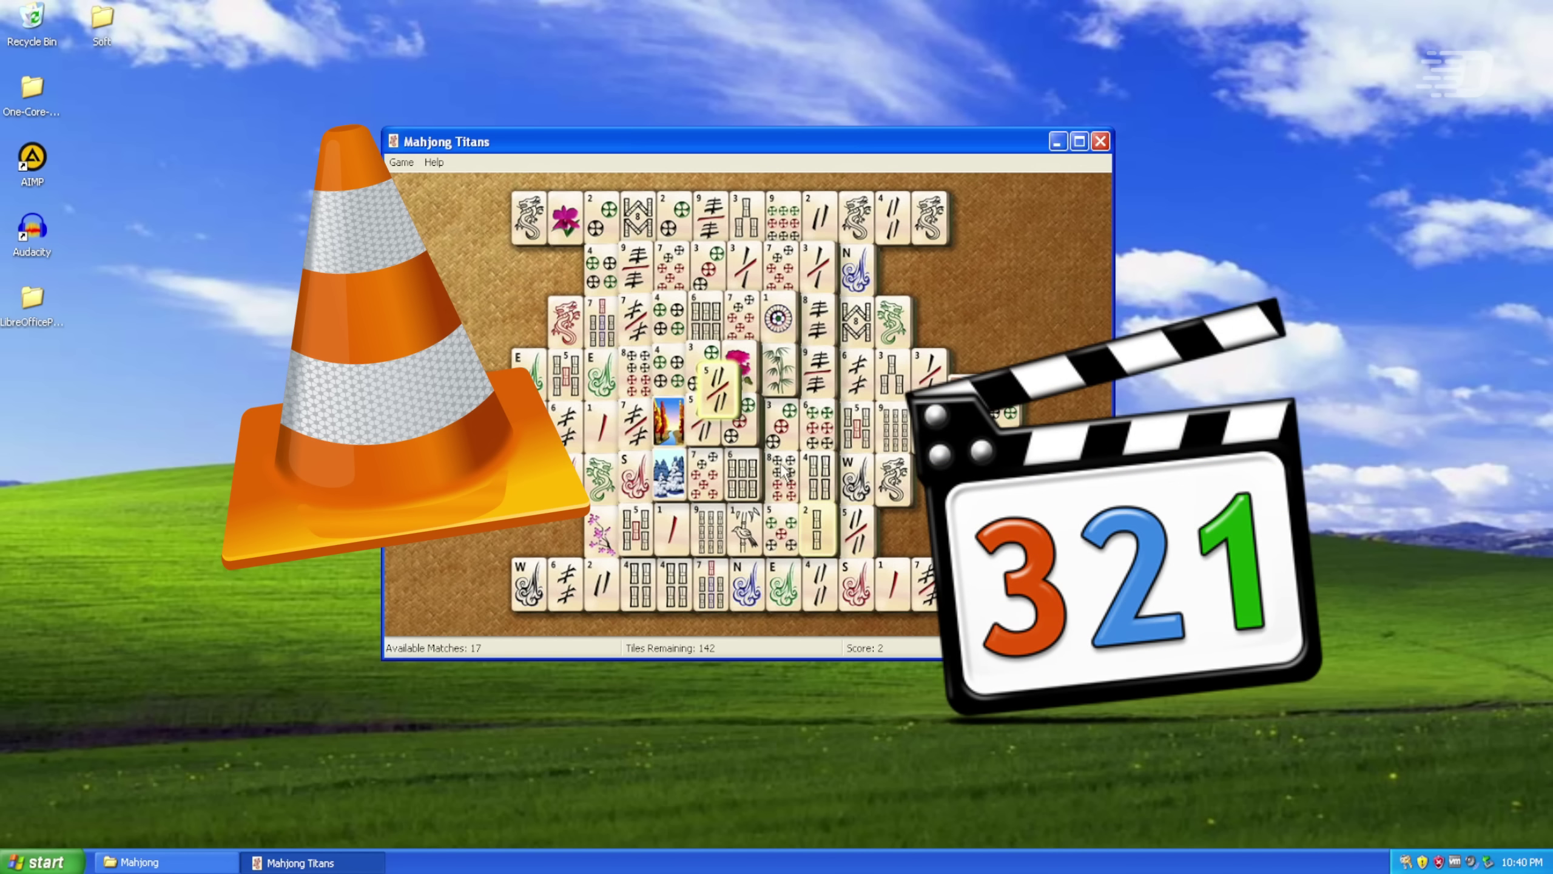
left_click(862, 540)
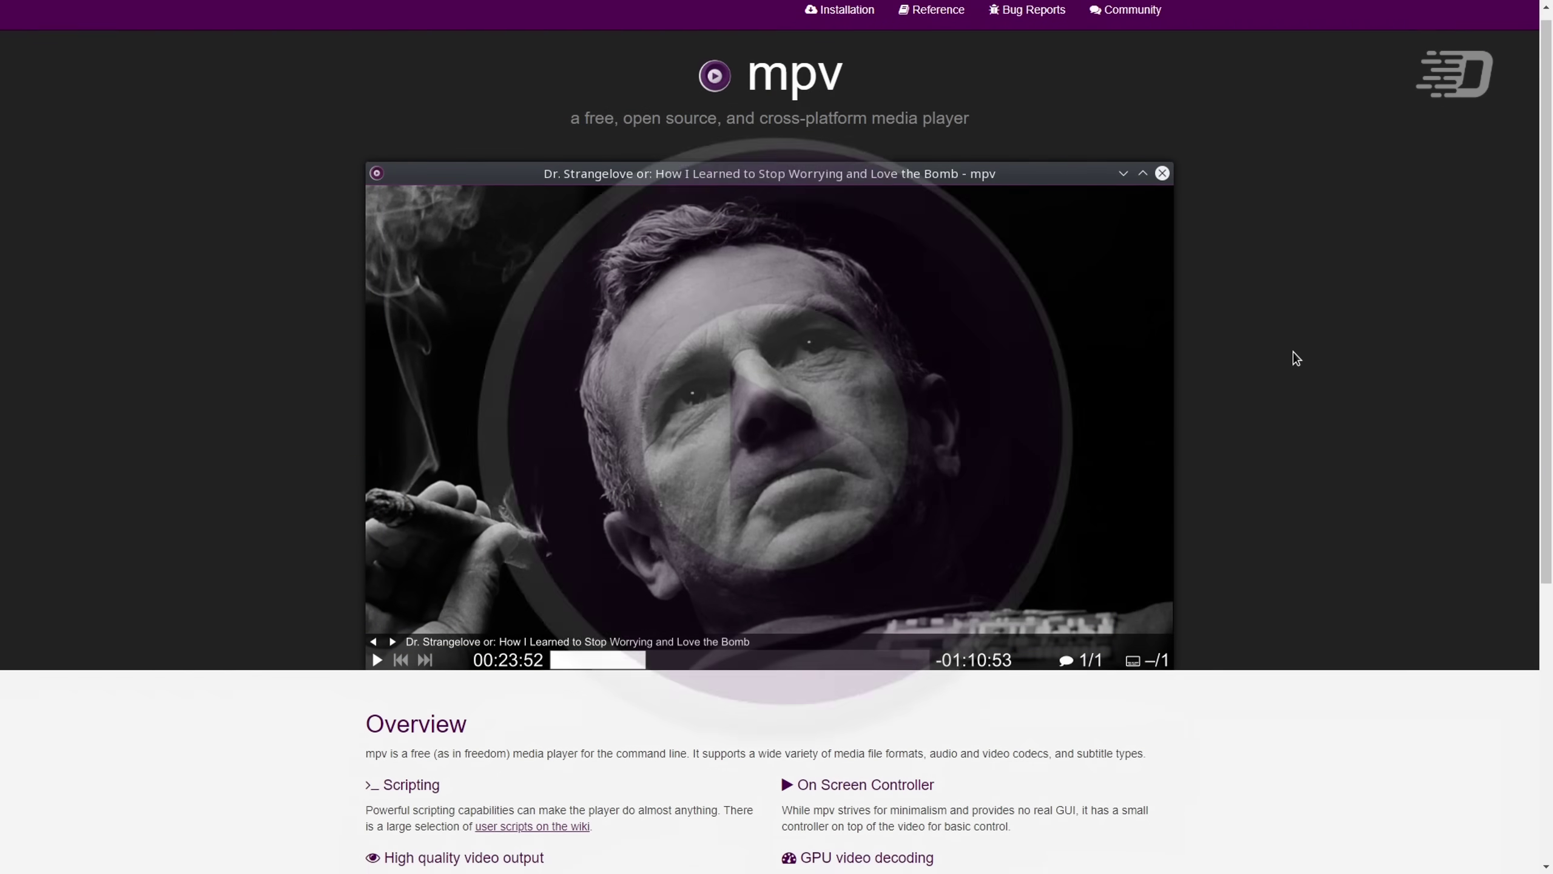
Review the mpv website's overview page and its Installation page with the Windows builds.
scroll(1293, 352, "down", 7)
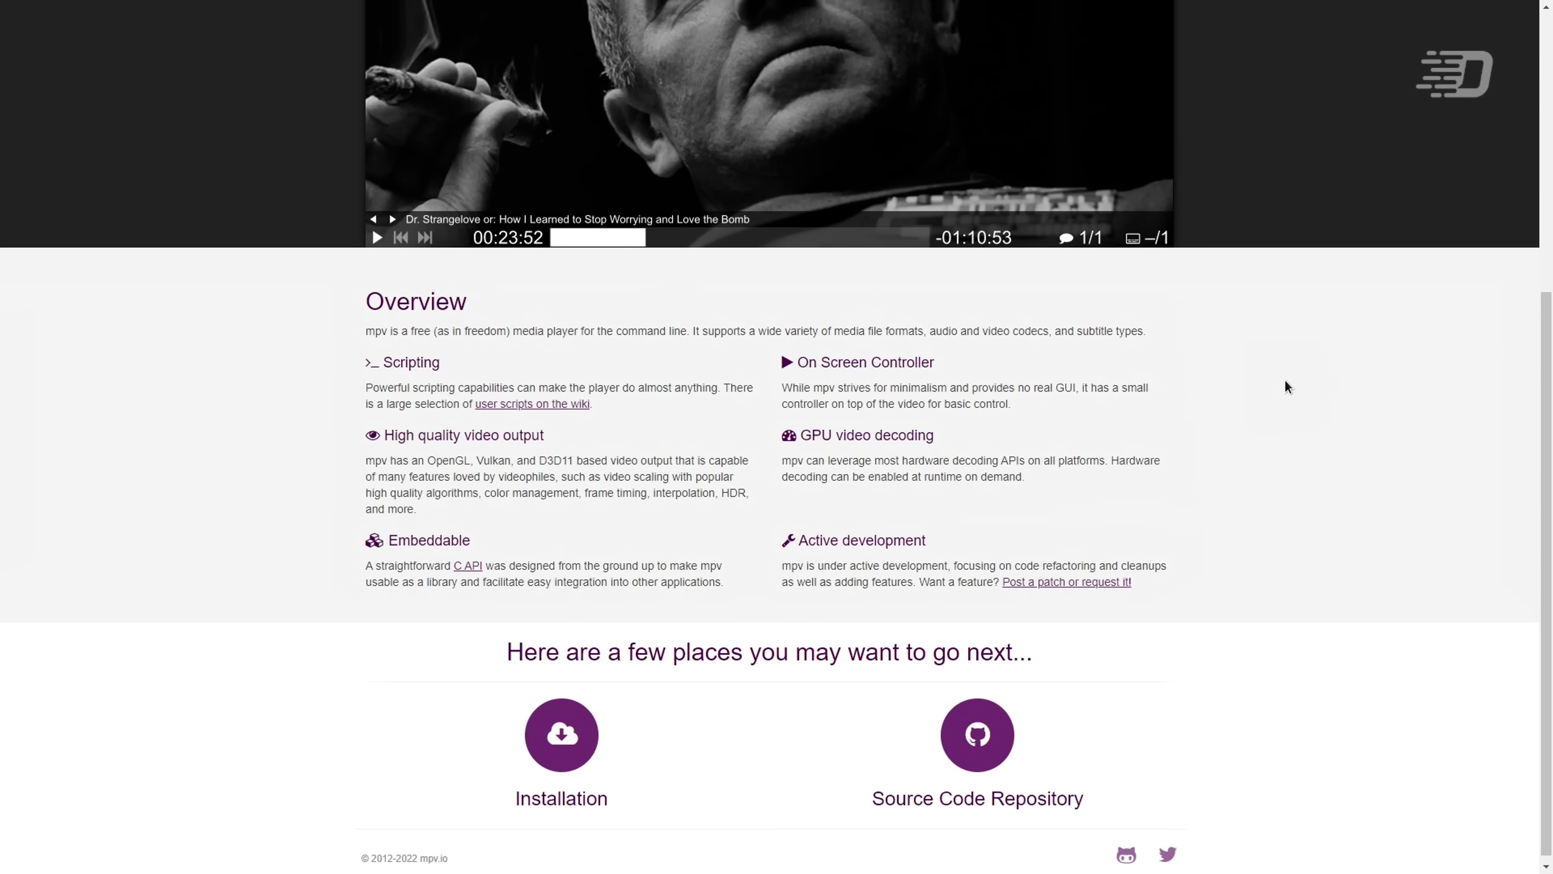
scroll(1285, 382, "up", 7)
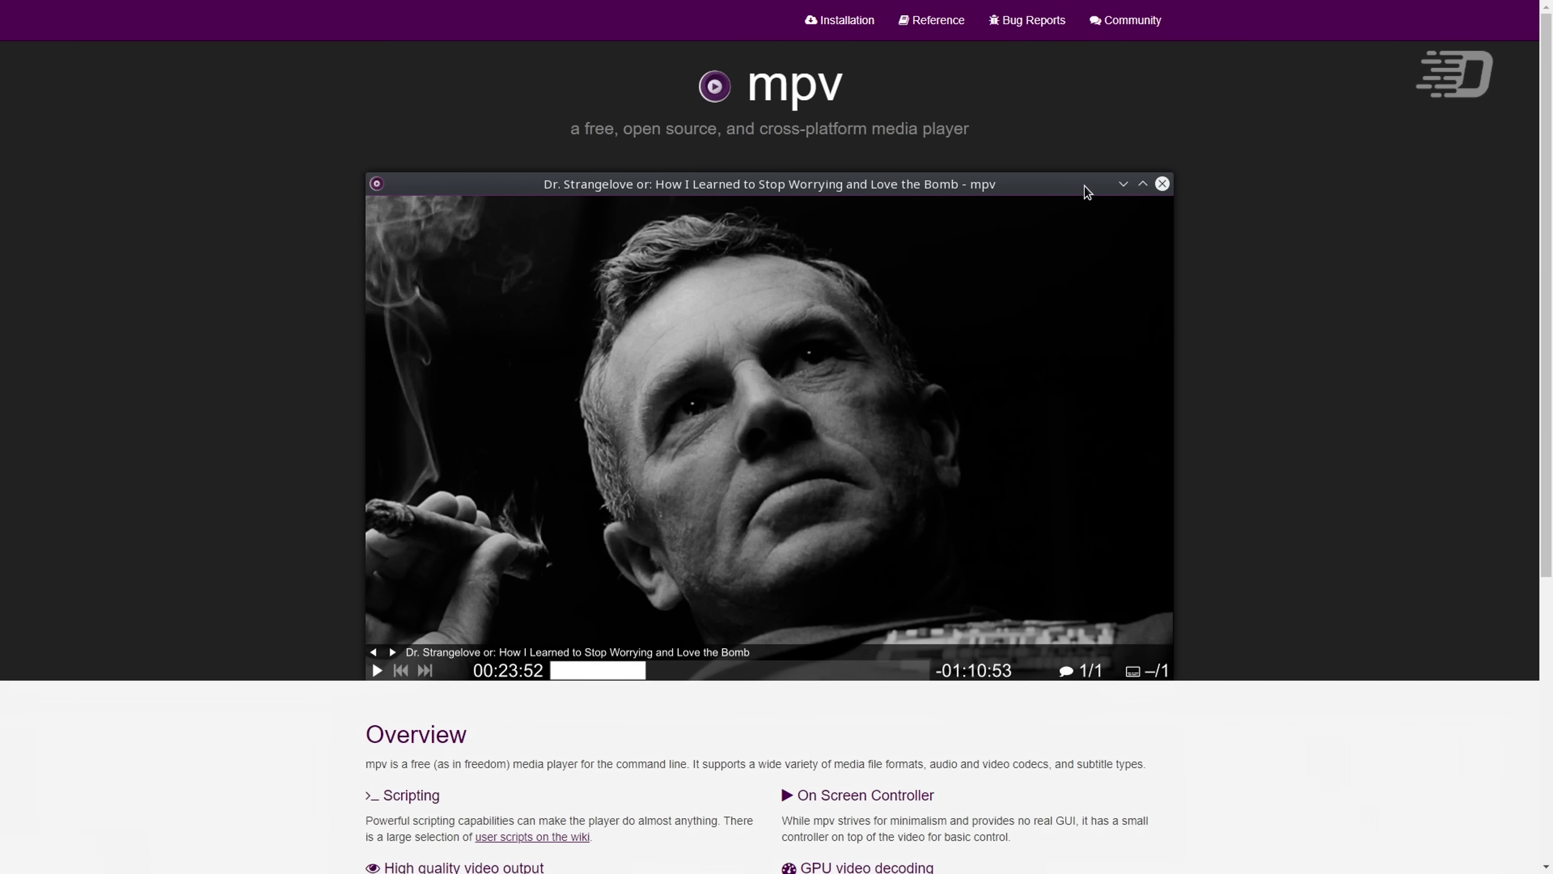
left_click(839, 21)
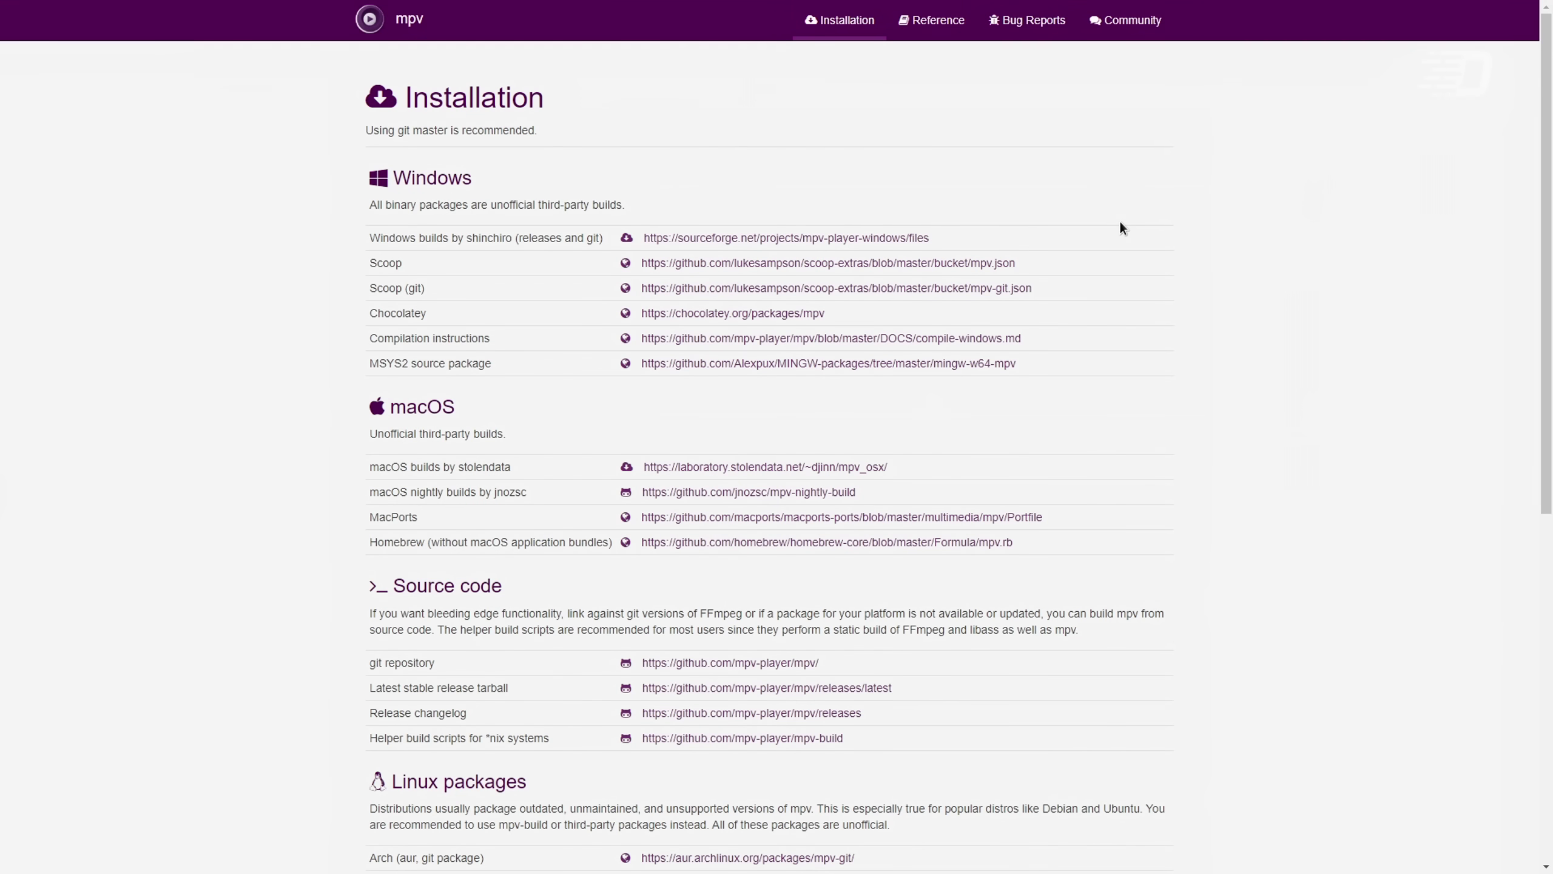
scroll(1121, 224, "down", 10)
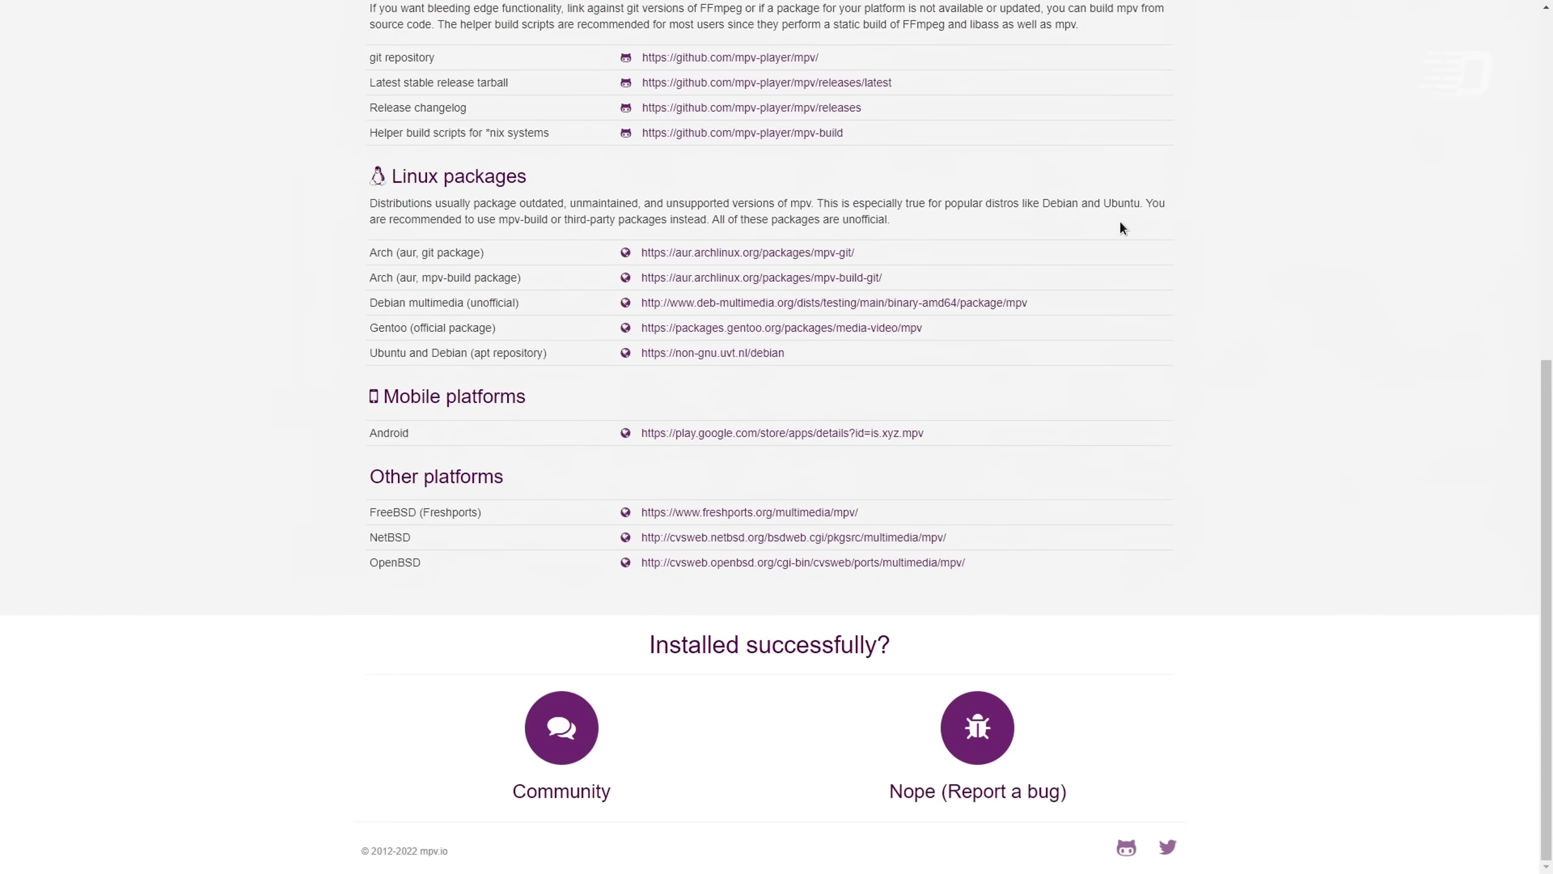
scroll(1120, 227, "up", 10)
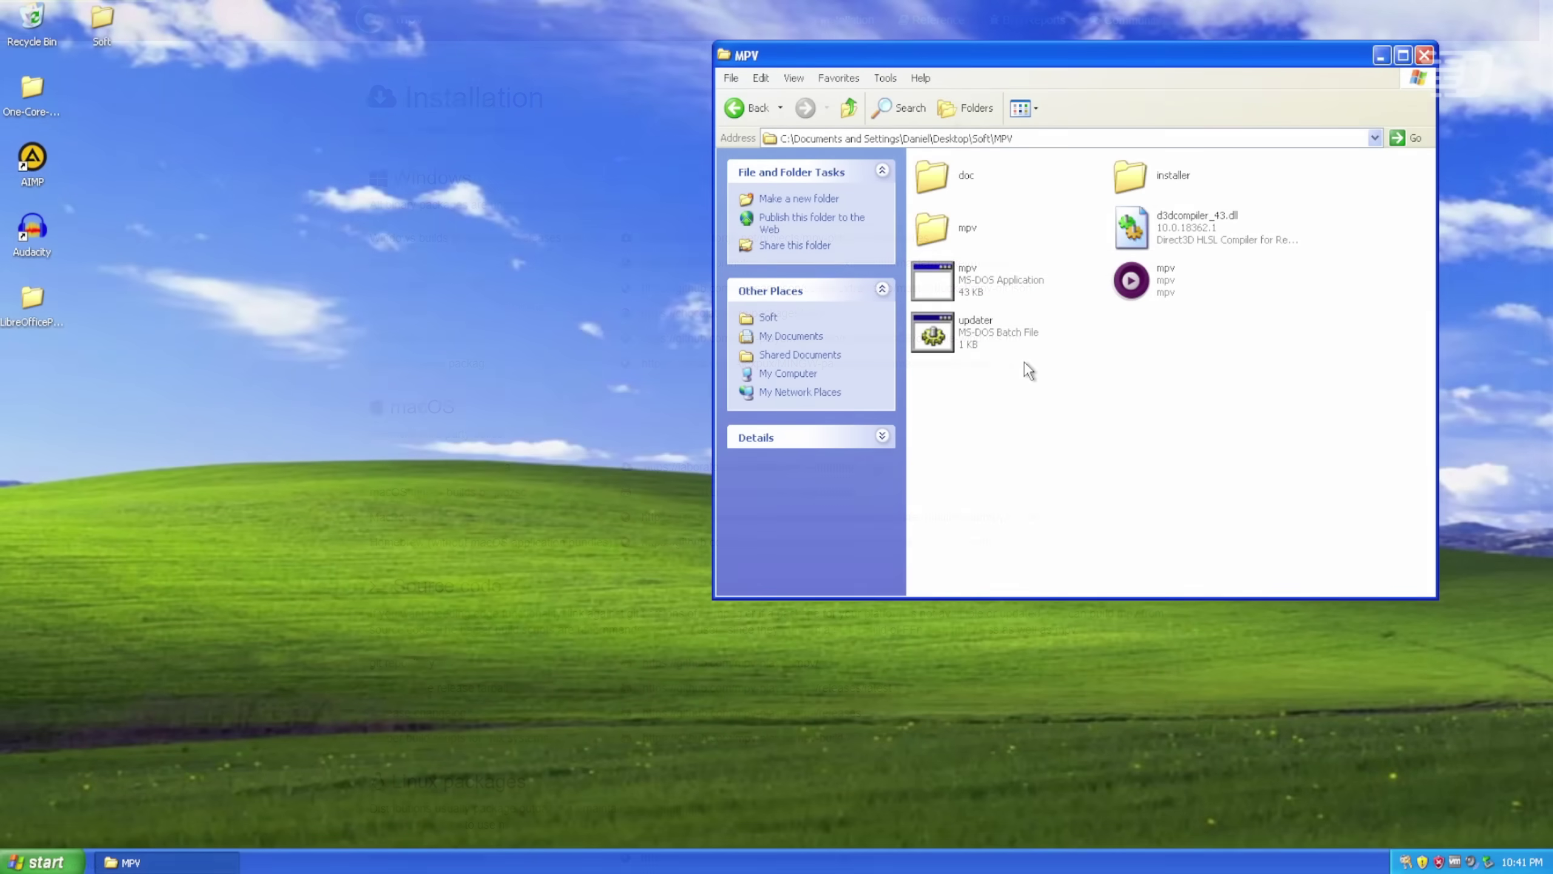
Move the MPV folder window, launch mpv from it, and shift the crash report dialog and the player window aside.
left_click_drag(945, 54, 914, 74)
double_click(1031, 299)
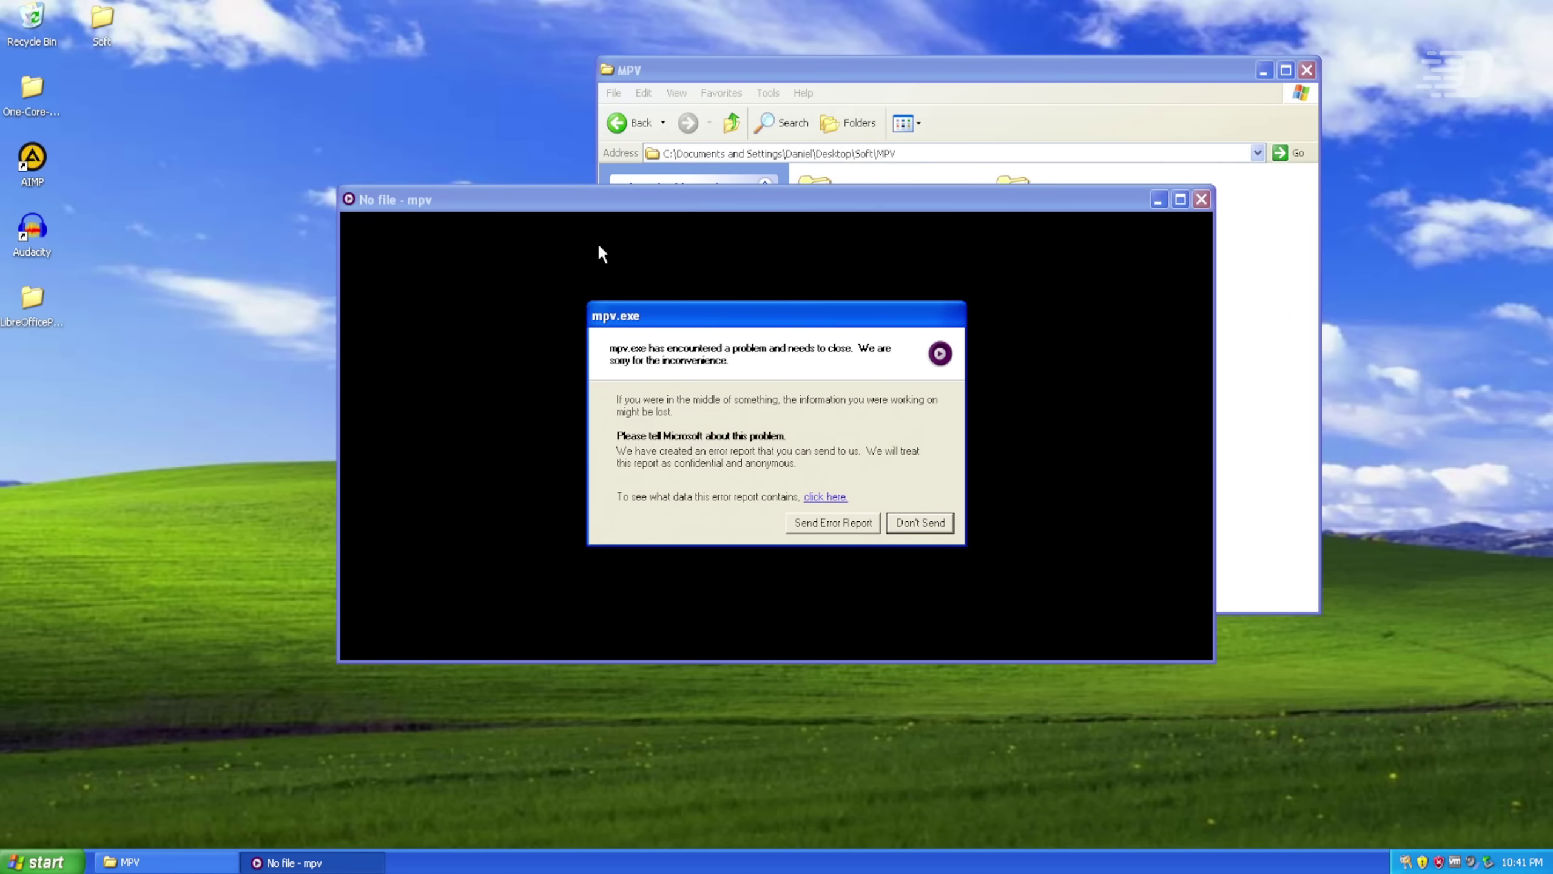
left_click_drag(706, 315, 832, 317)
left_click_drag(770, 192, 633, 141)
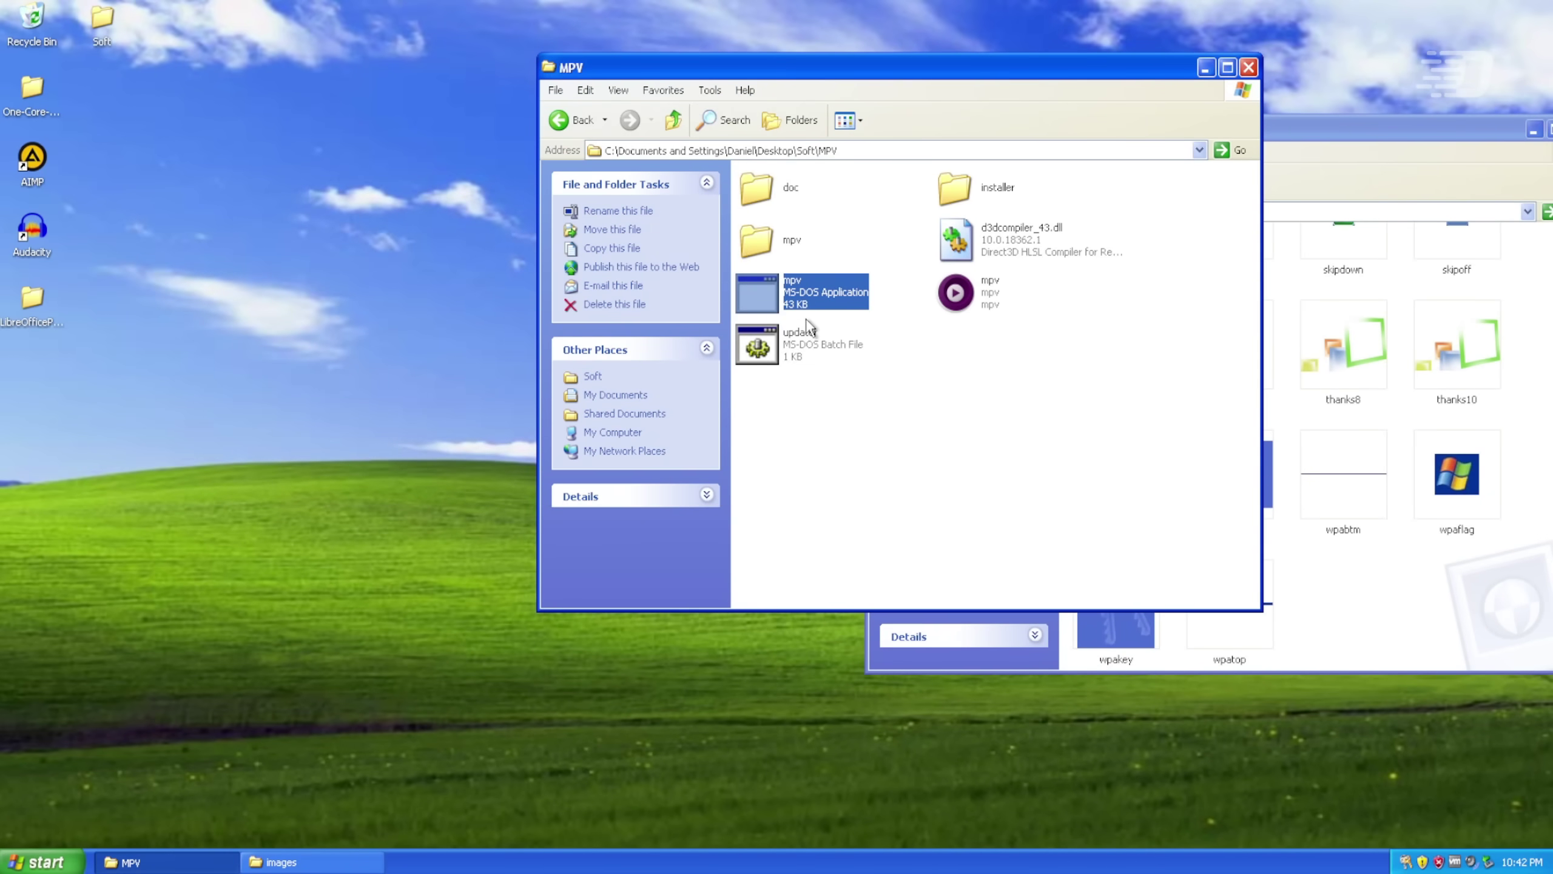
Load the xp test video in mpv and move the player window clear of the images folder window.
right_click(982, 327)
left_click_drag(1043, 73, 630, 110)
left_click_drag(985, 449, 545, 333)
double_click(545, 331)
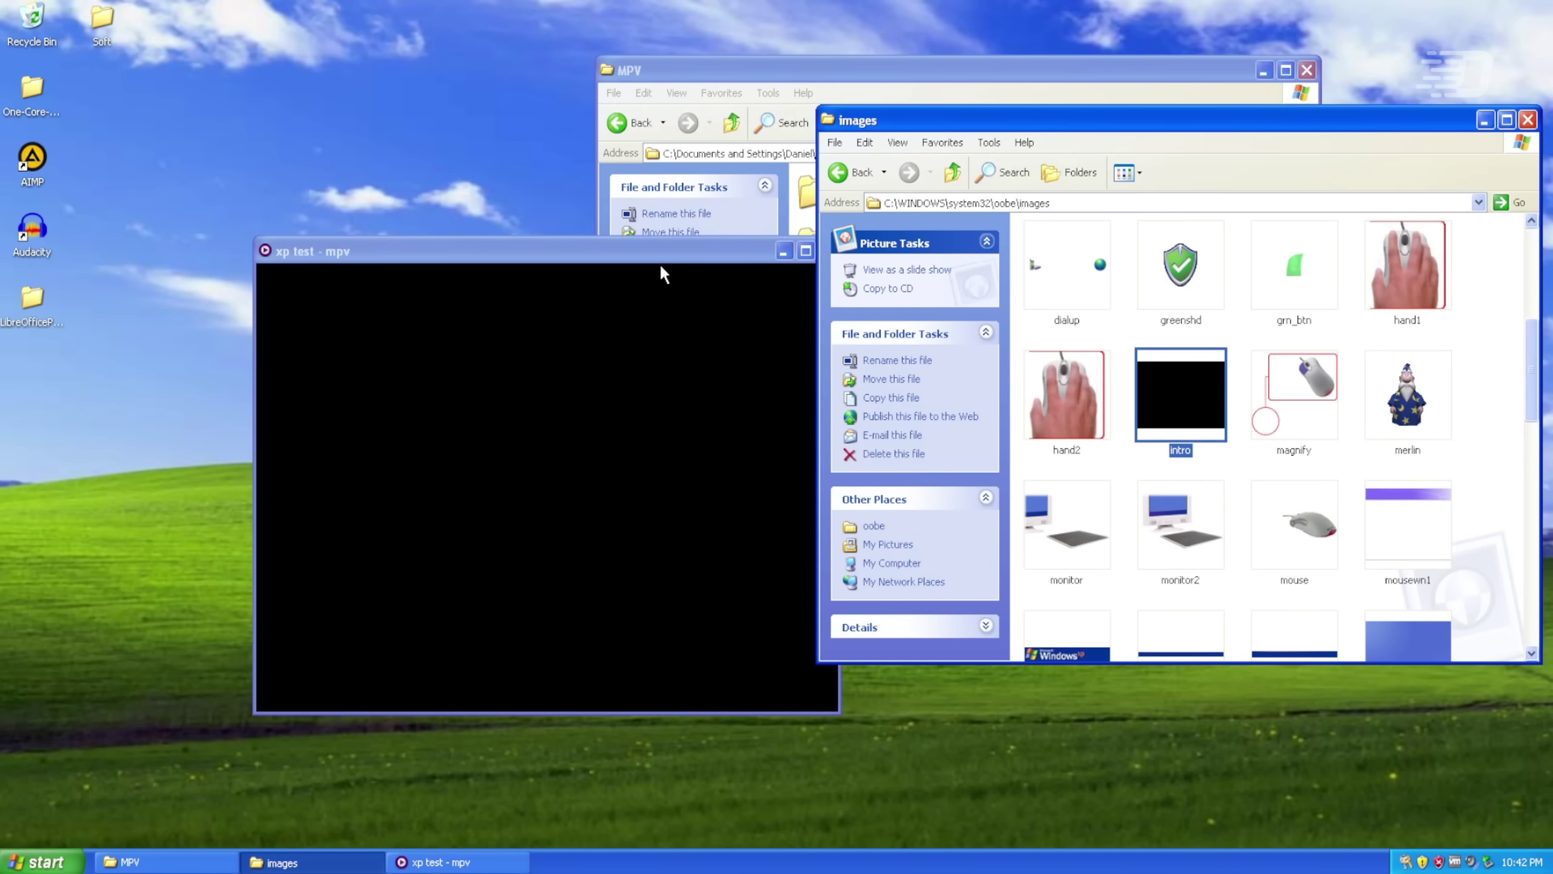
left_click_drag(661, 263, 568, 253)
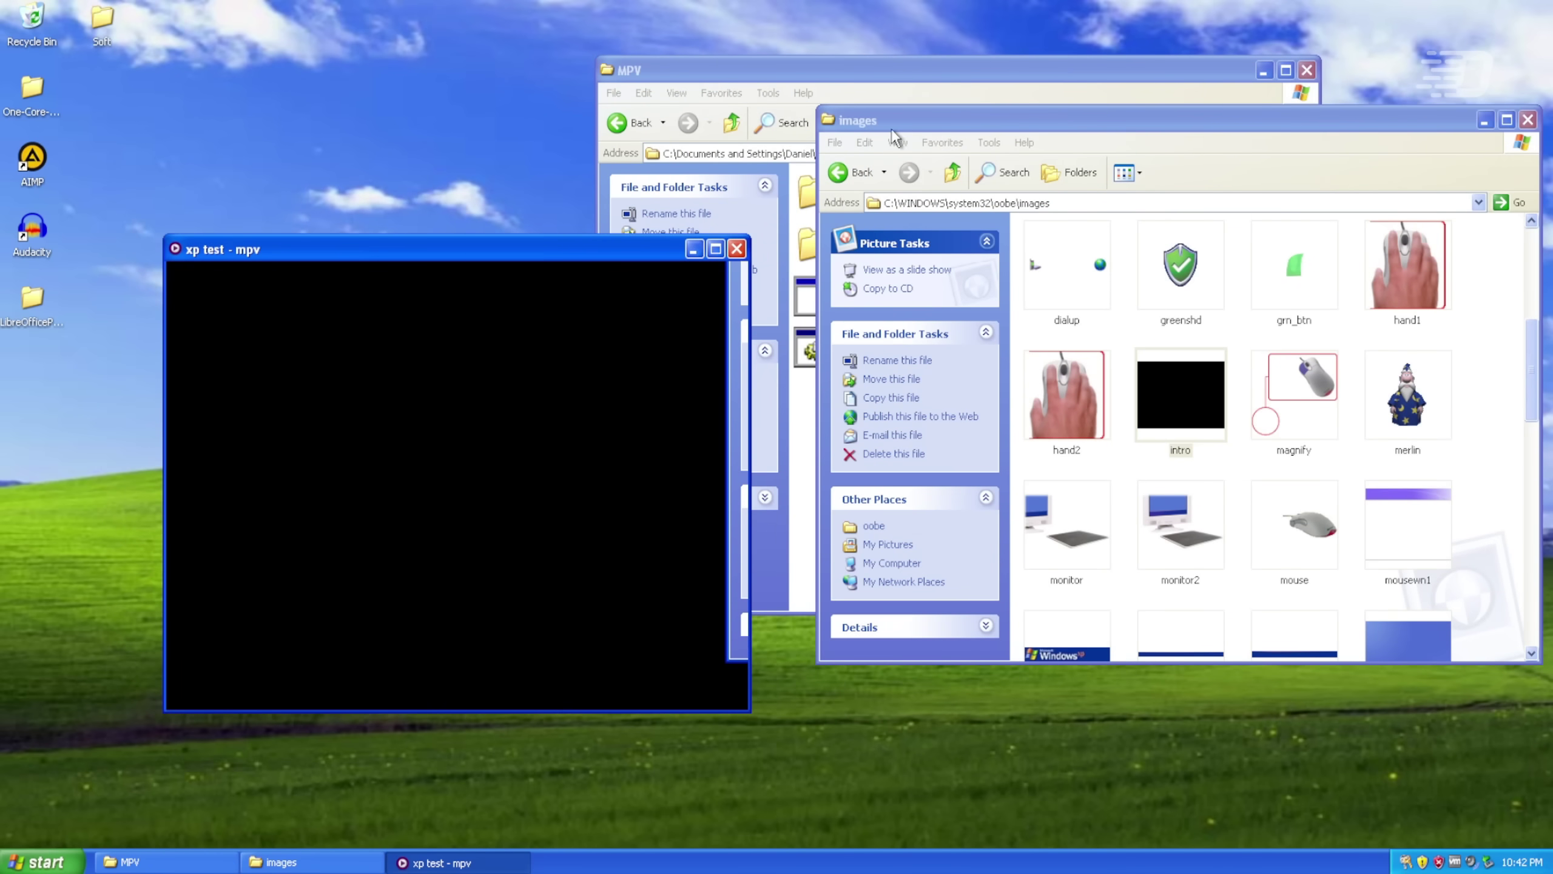
Reposition the images folder window and the xp test player window, and browse further down the images folder.
left_click_drag(920, 121, 969, 131)
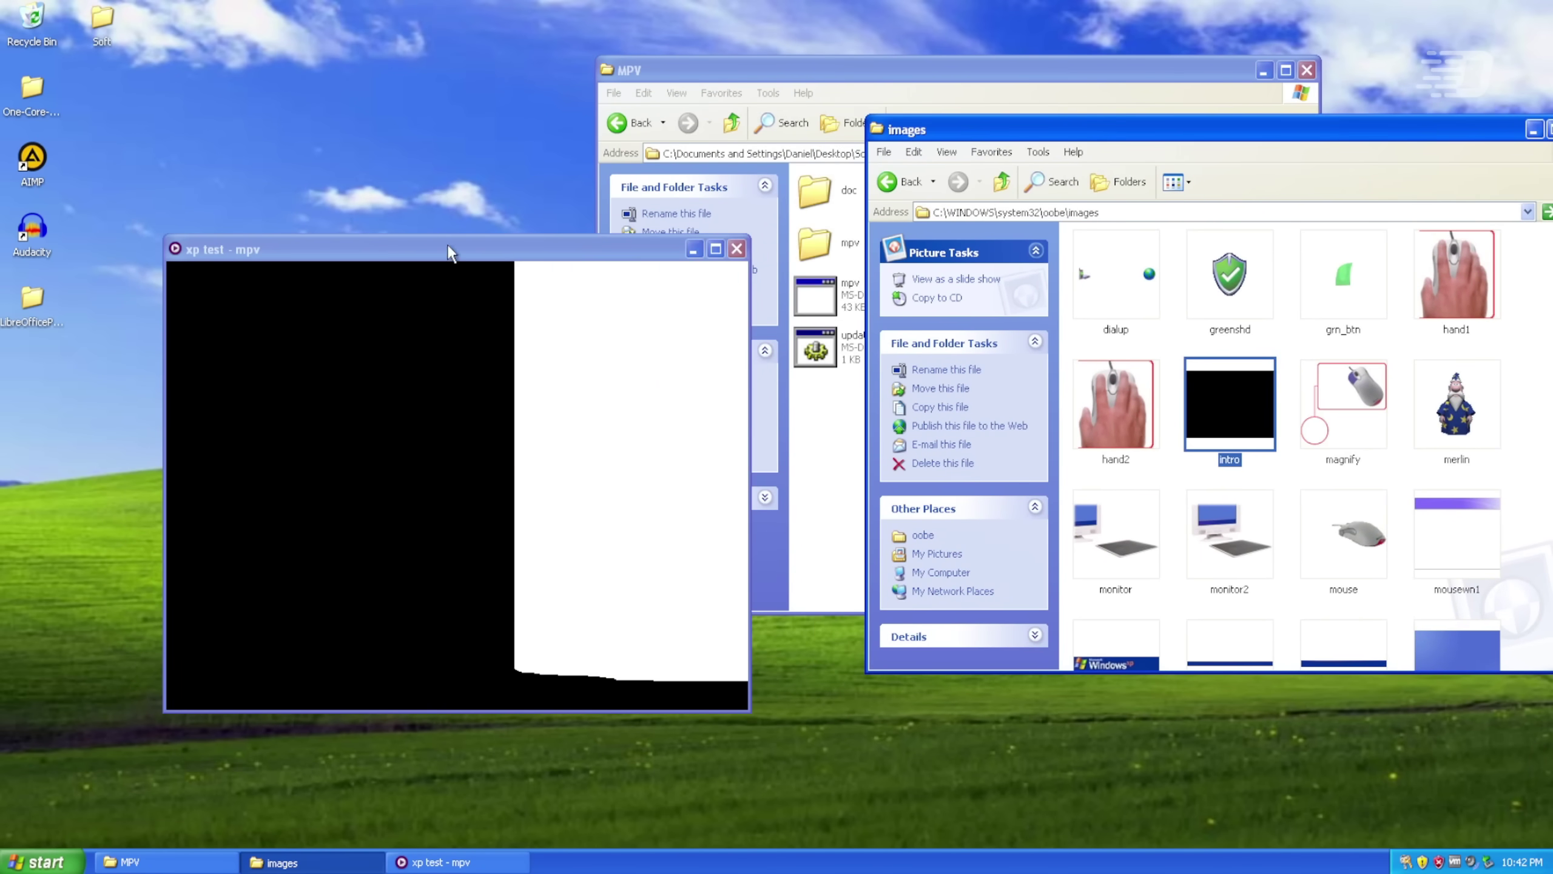
left_click_drag(458, 275, 528, 174)
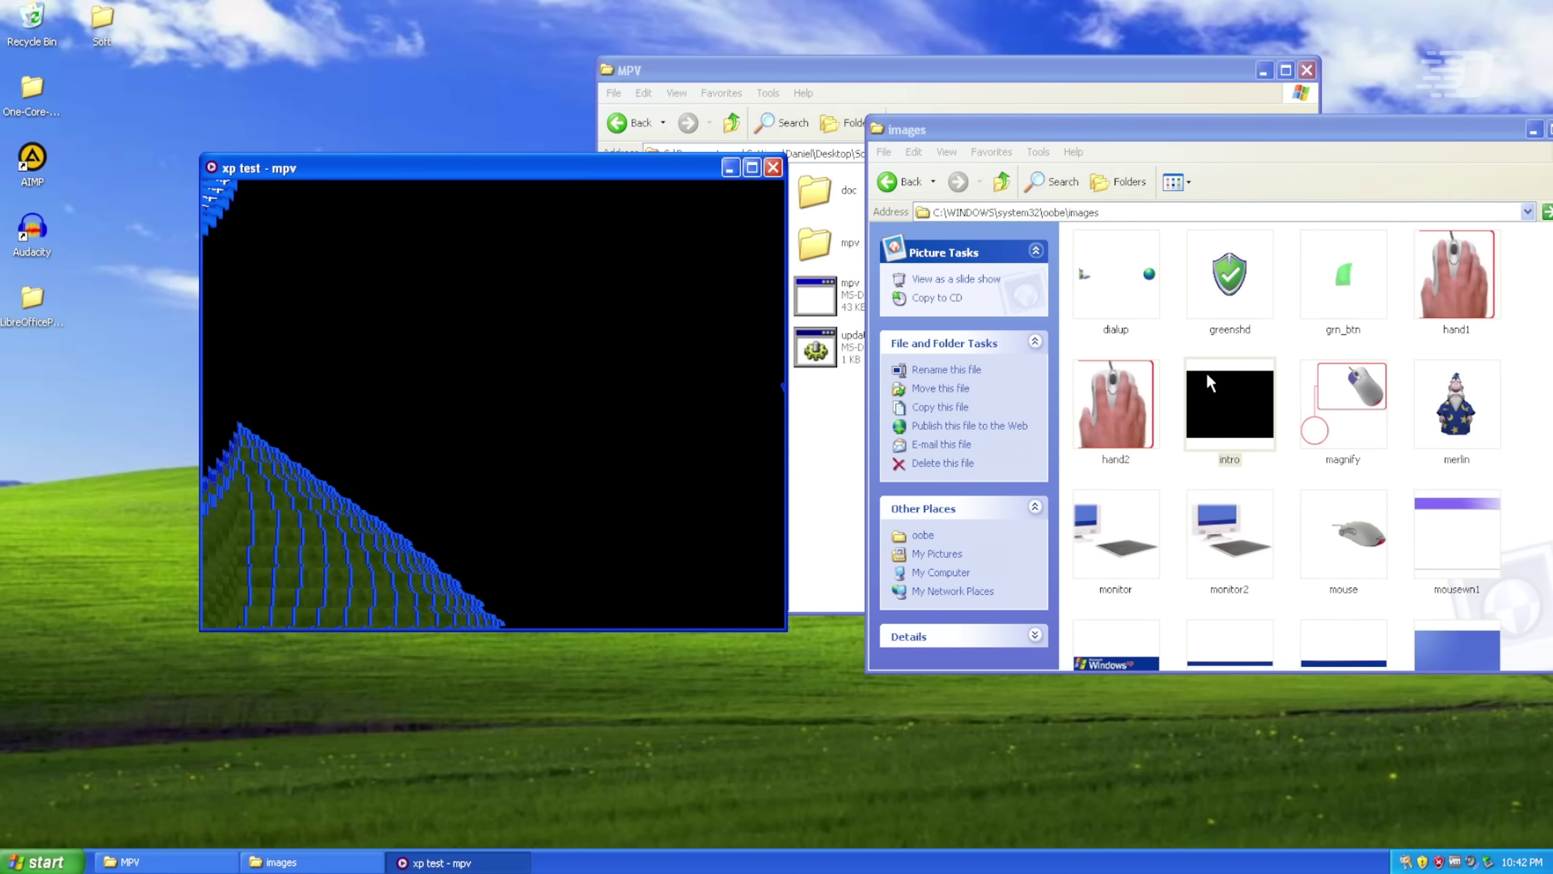
left_click(1230, 392)
scroll(1228, 381, "down", 10)
left_click_drag(1115, 477, 698, 361)
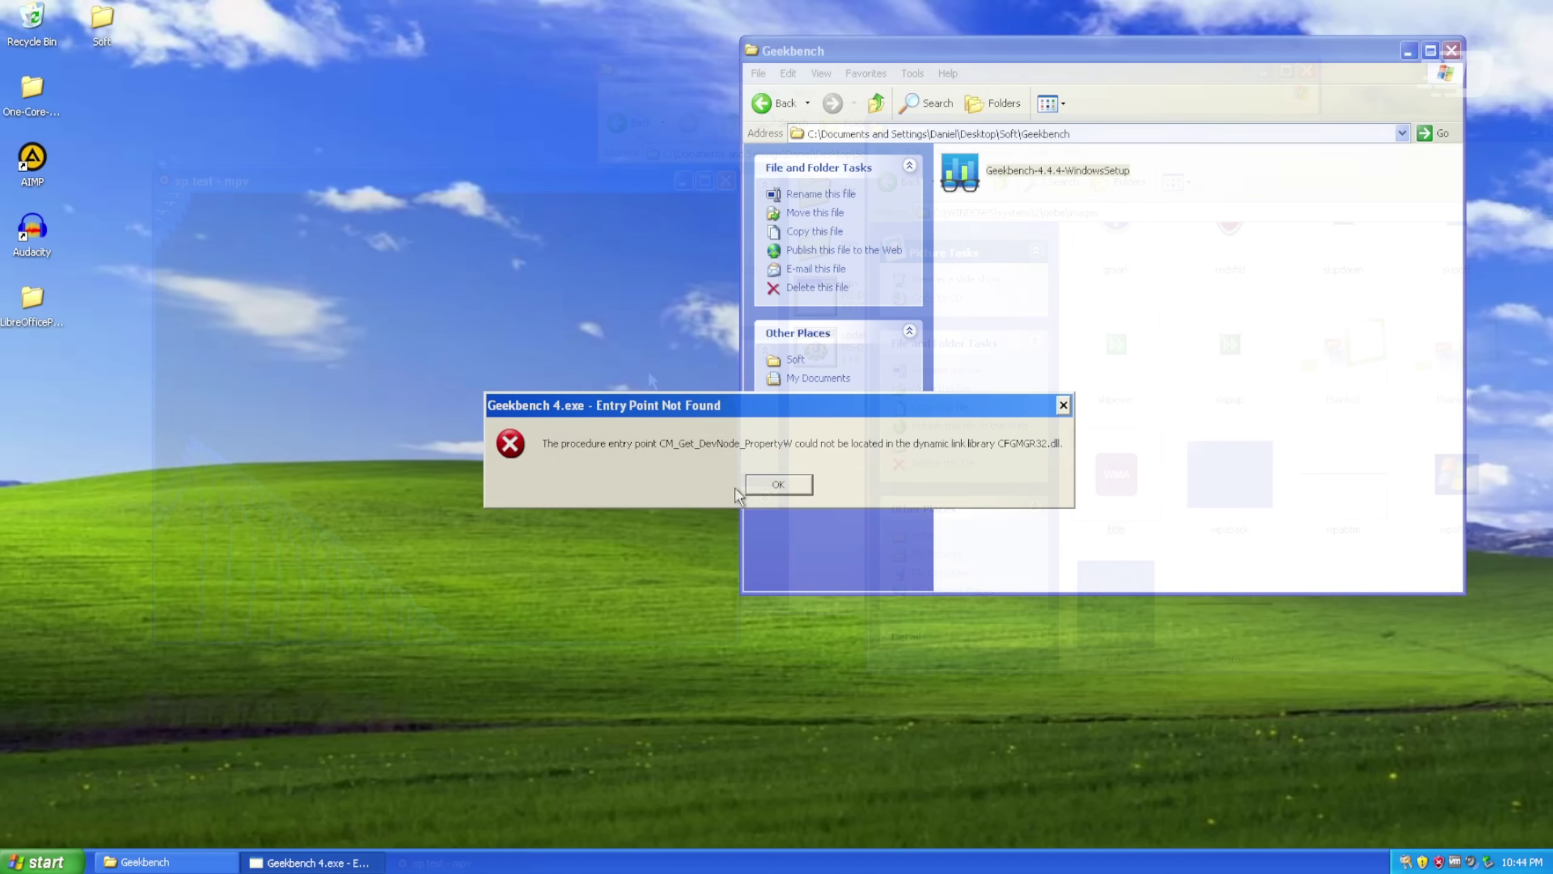
Dismiss the Geekbench entry point error and the tryout mode notice, and move the Geekbench 4 Tryout window higher on the desktop.
left_click(770, 488)
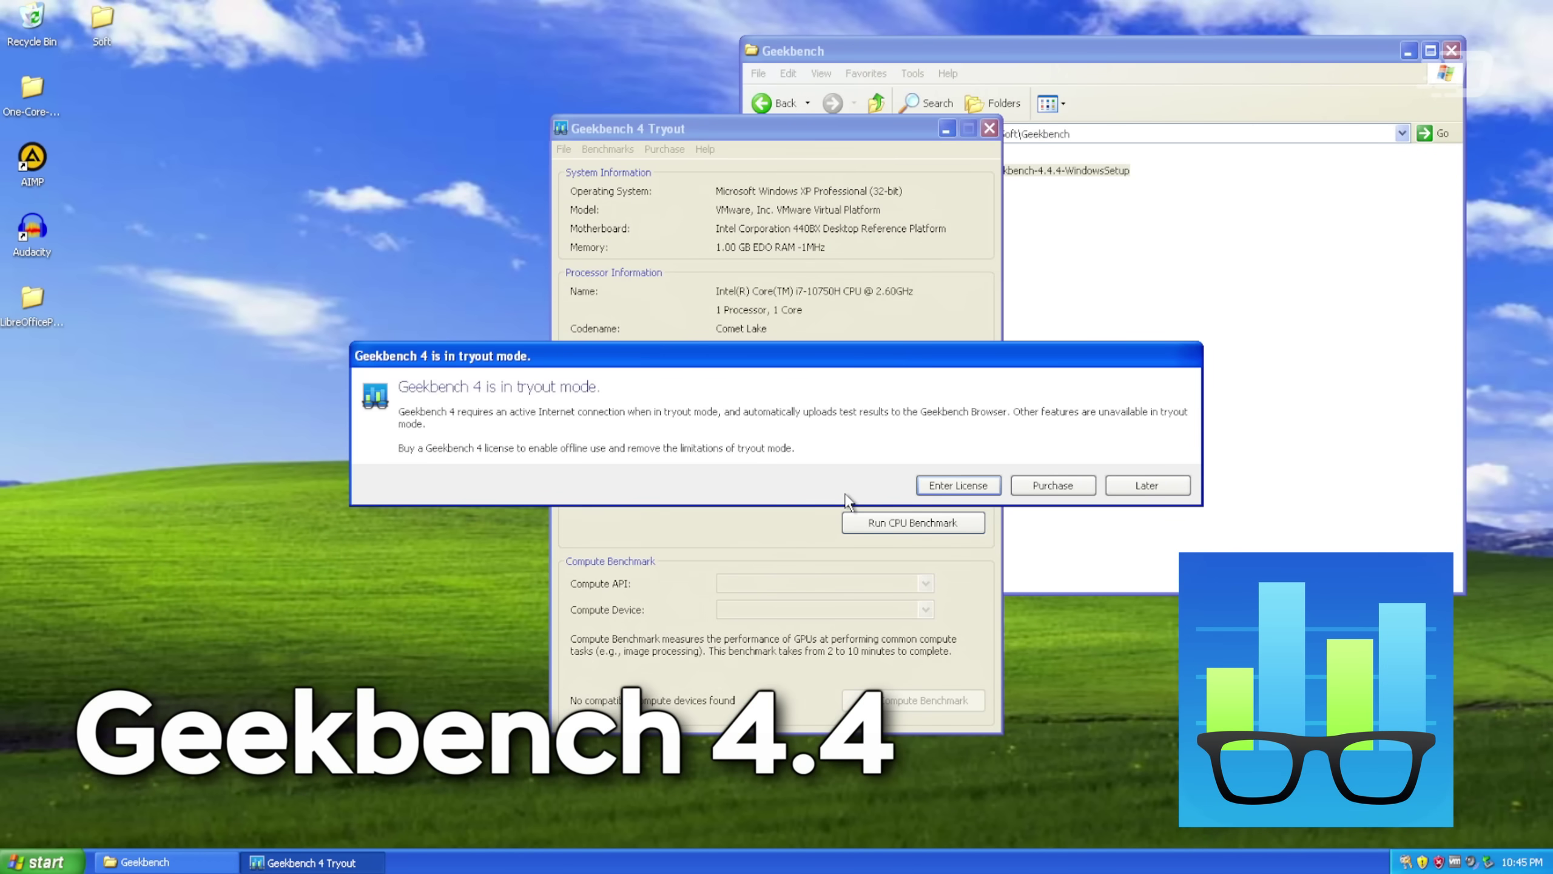
left_click(948, 490)
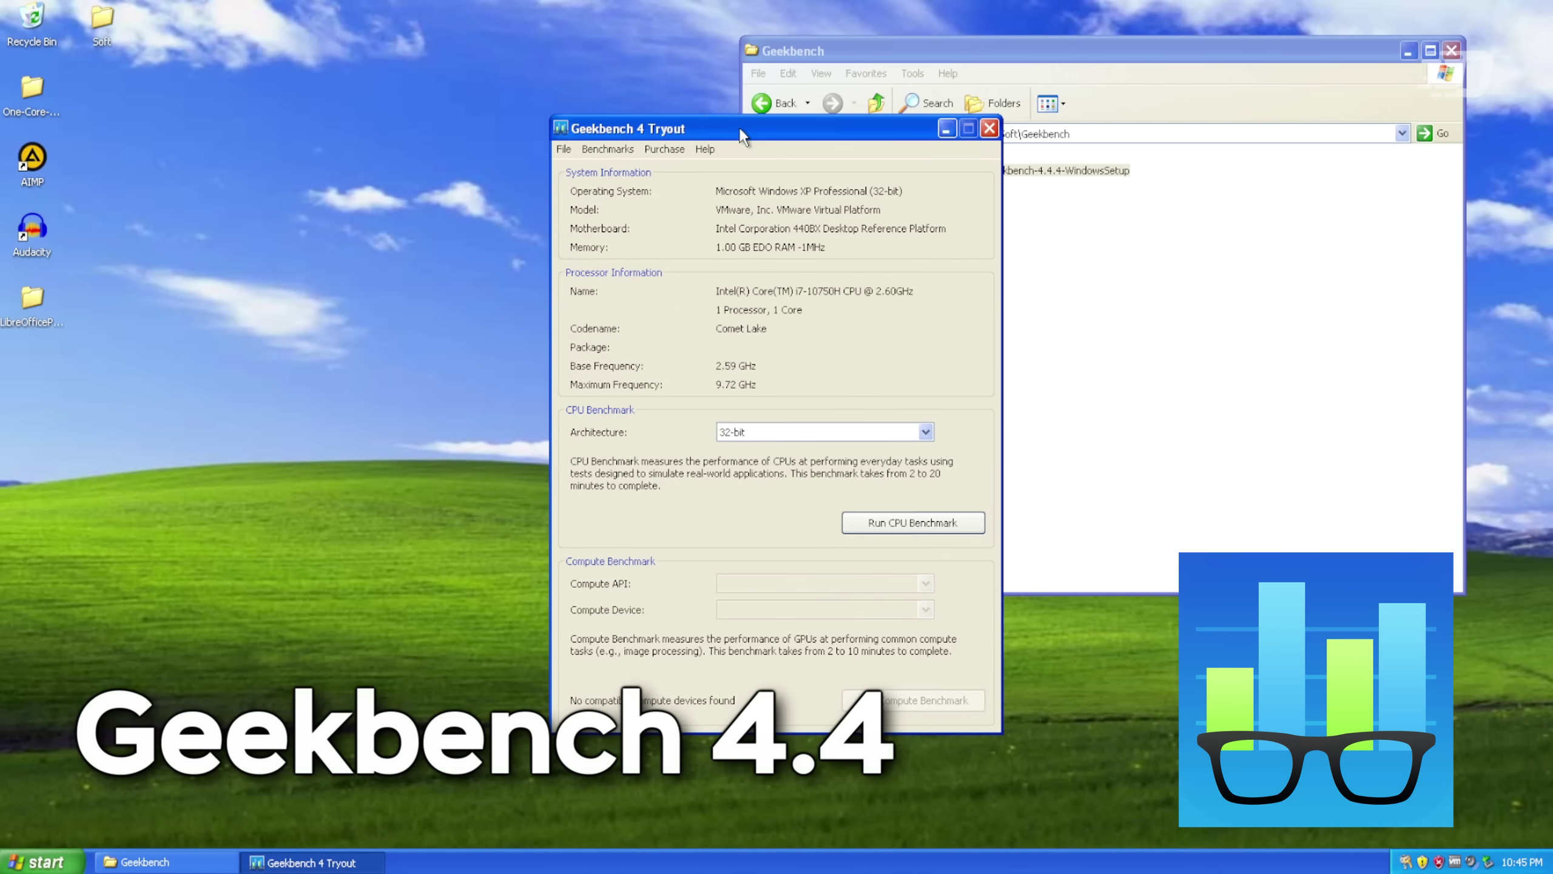
left_click_drag(742, 135, 736, 67)
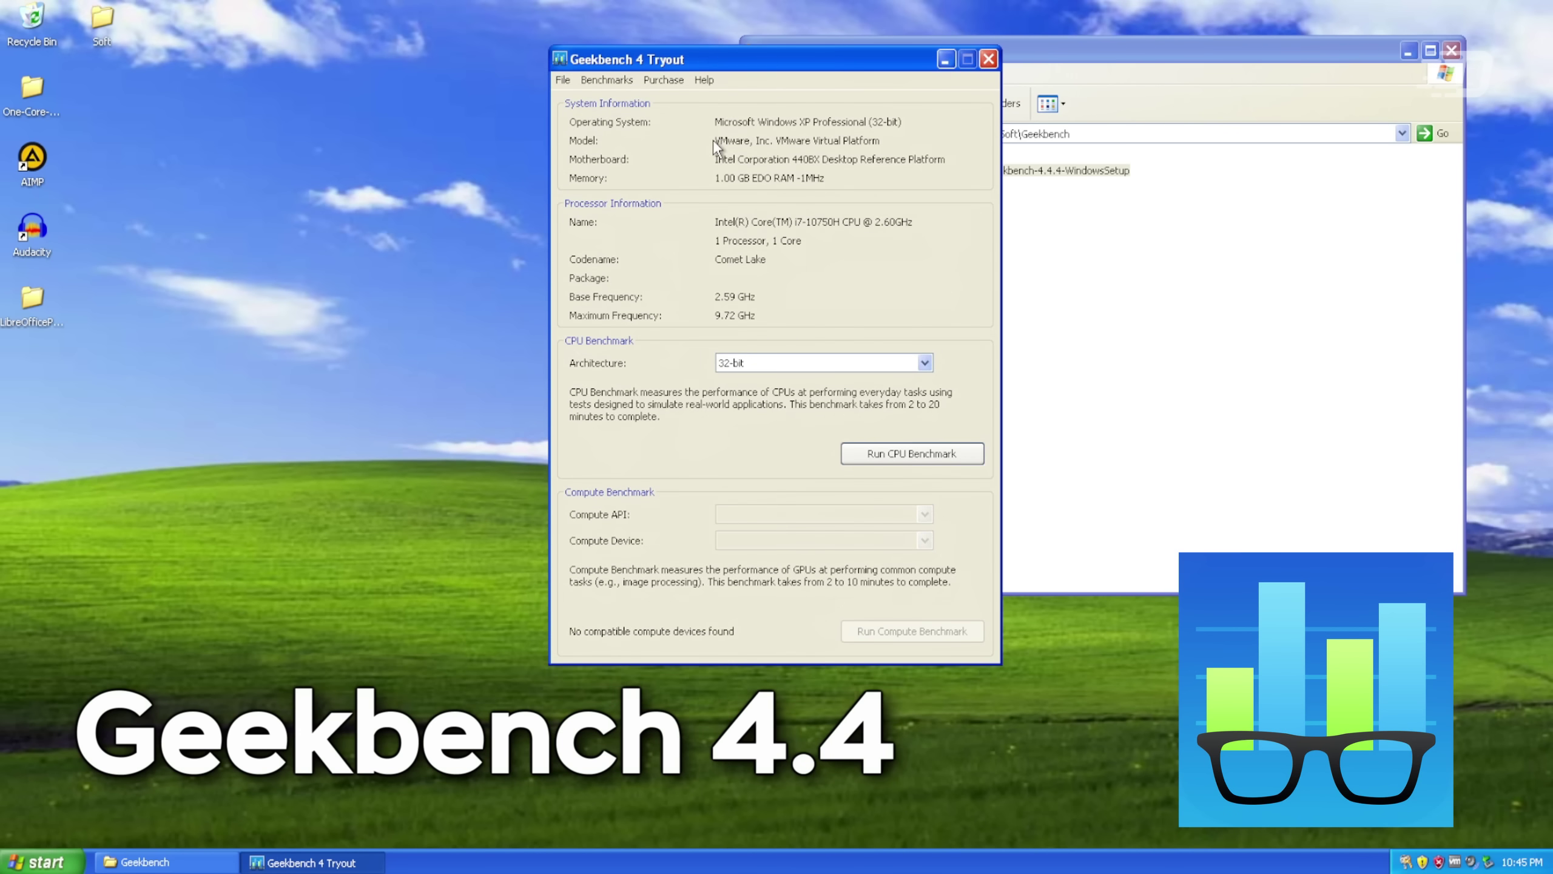
Run the 32-bit CPU benchmark in Geekbench 4 and dismiss the upload failure message.
left_click(879, 451)
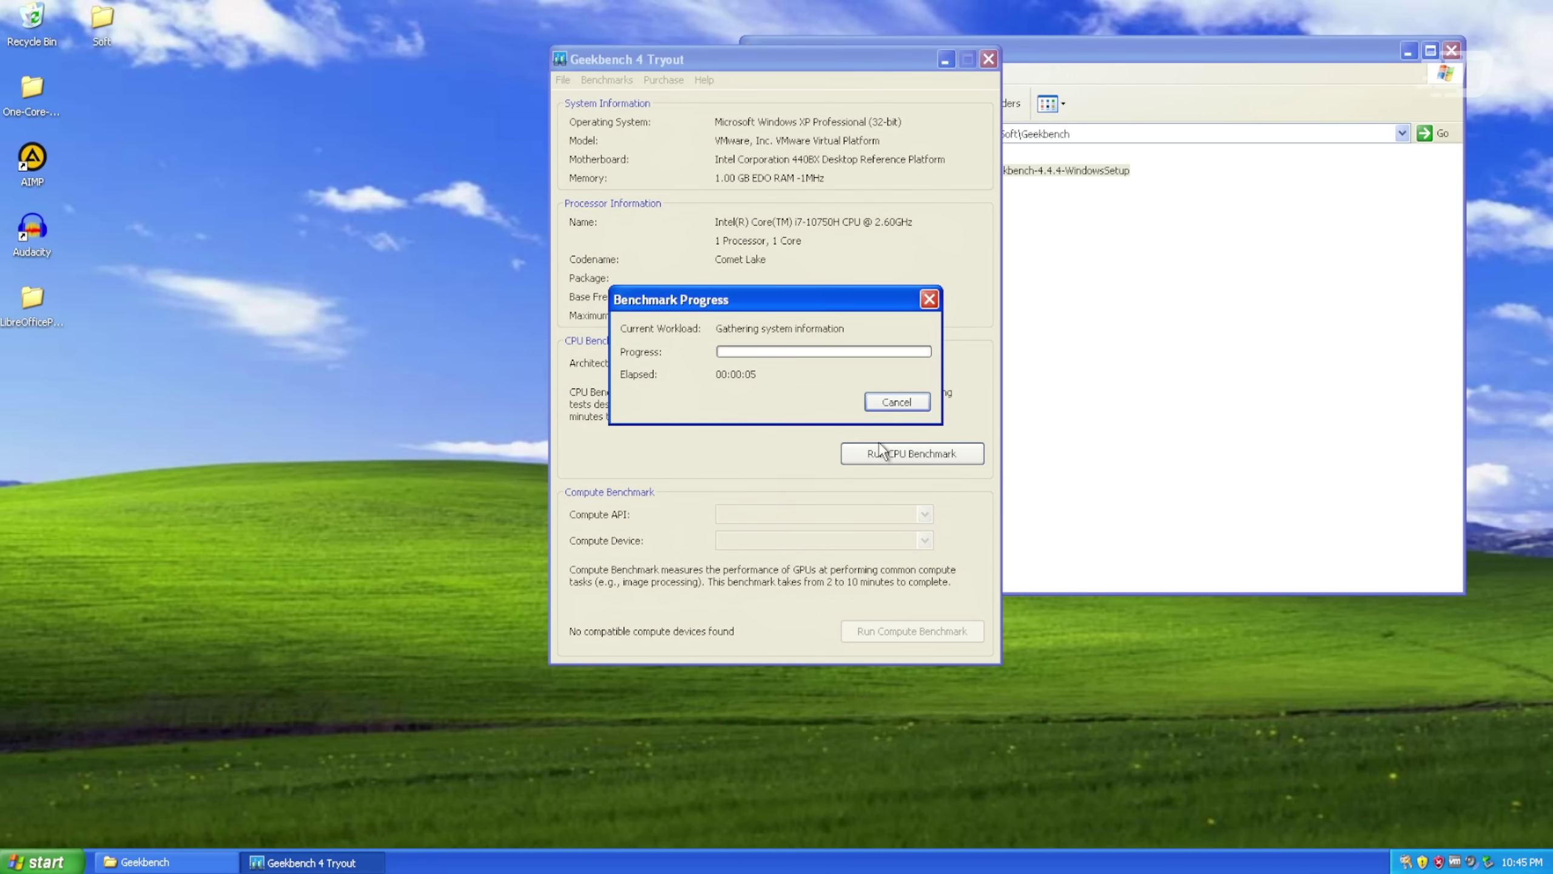
left_click(896, 402)
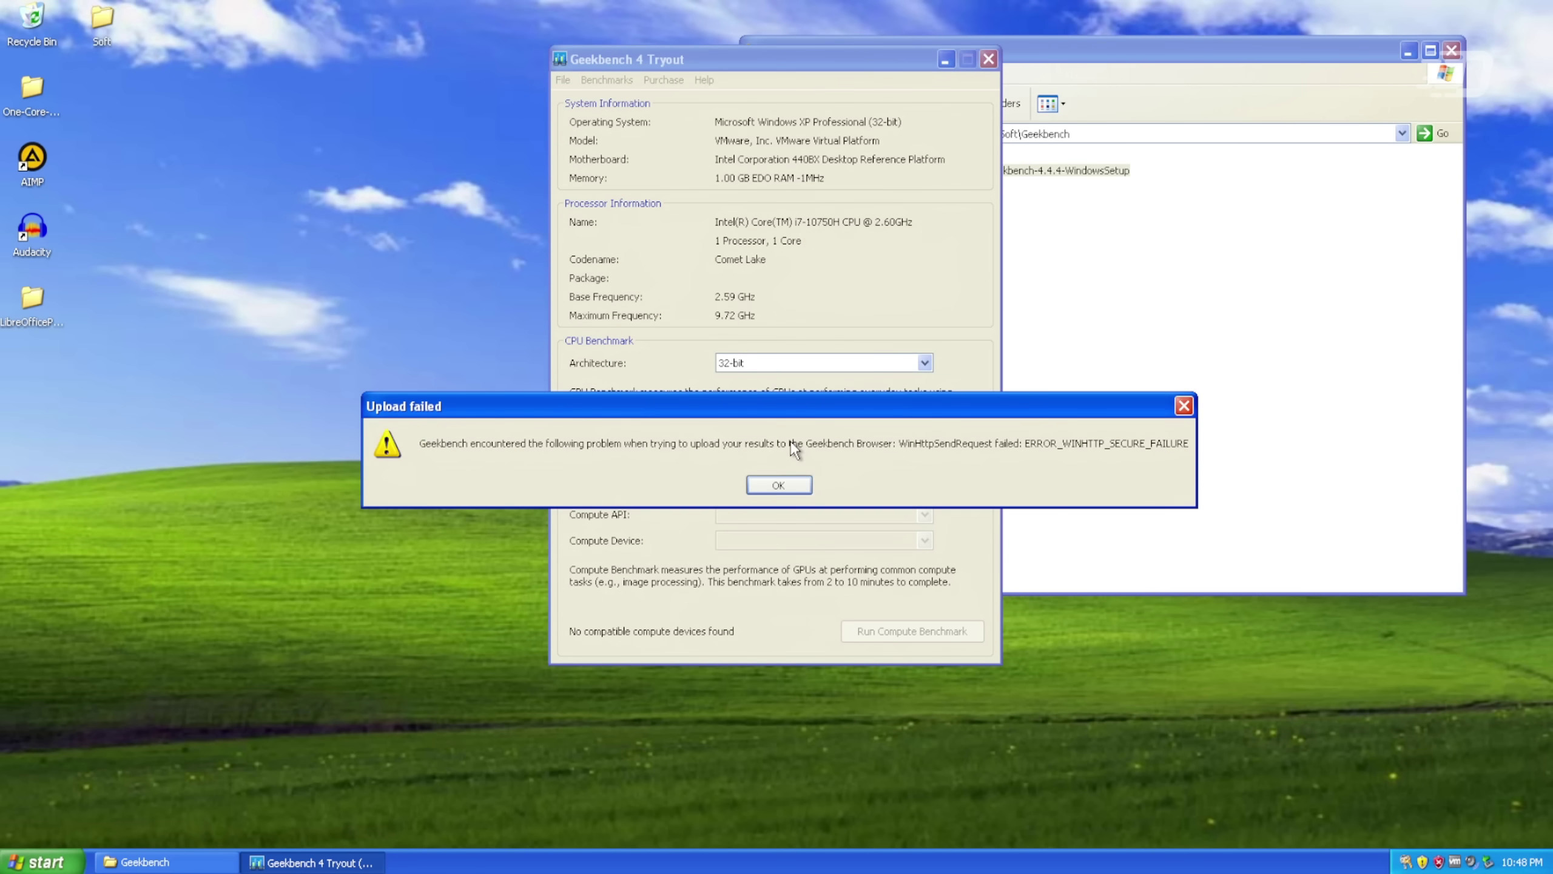
left_click(779, 485)
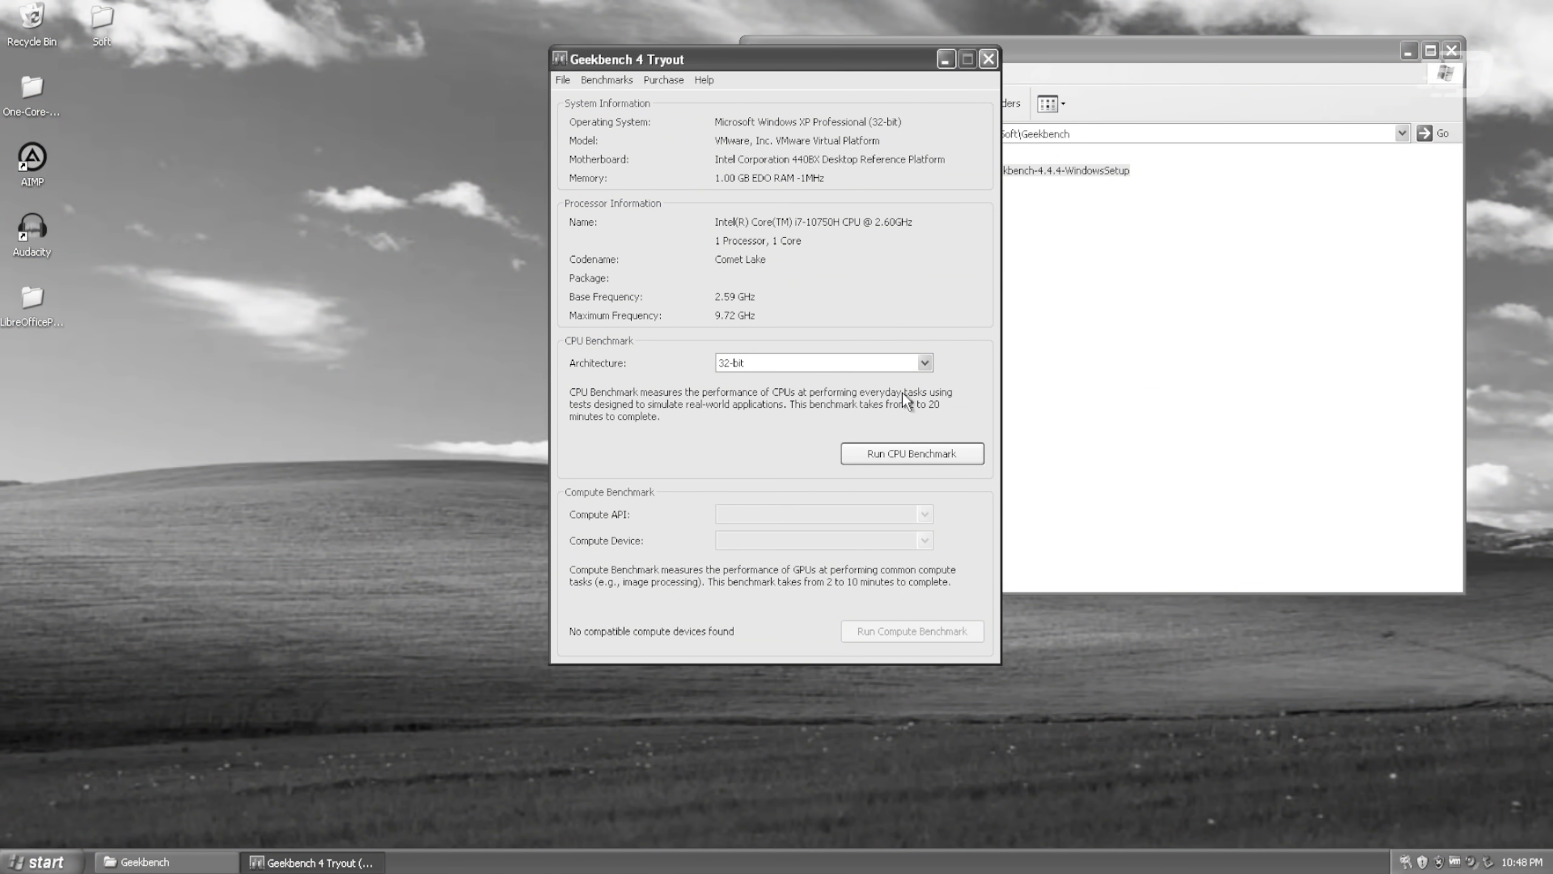
left_click(607, 80)
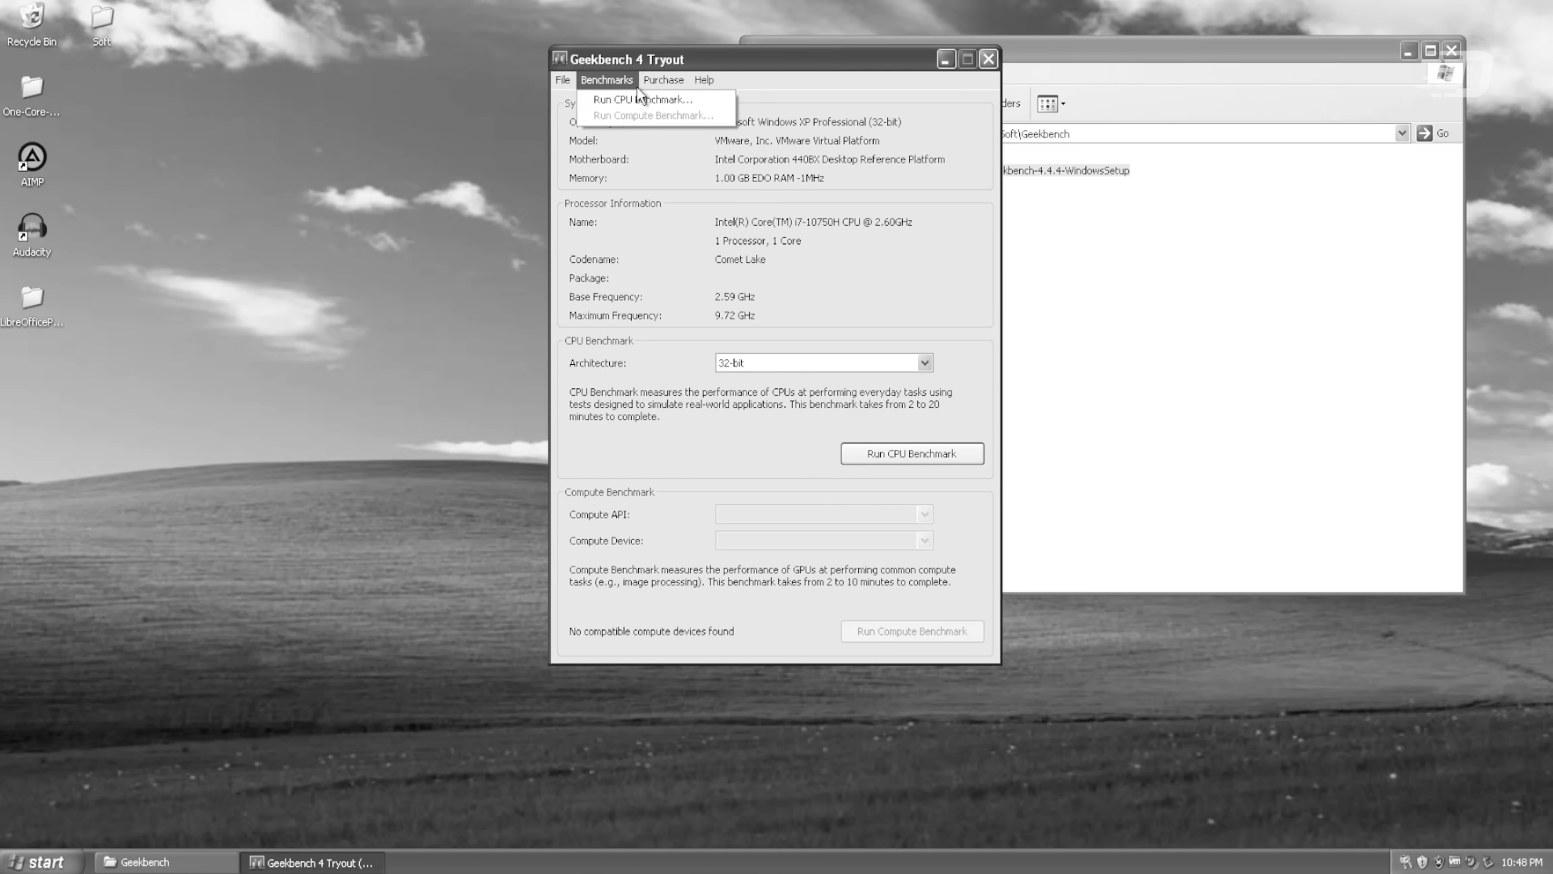
mouse_move(669, 88)
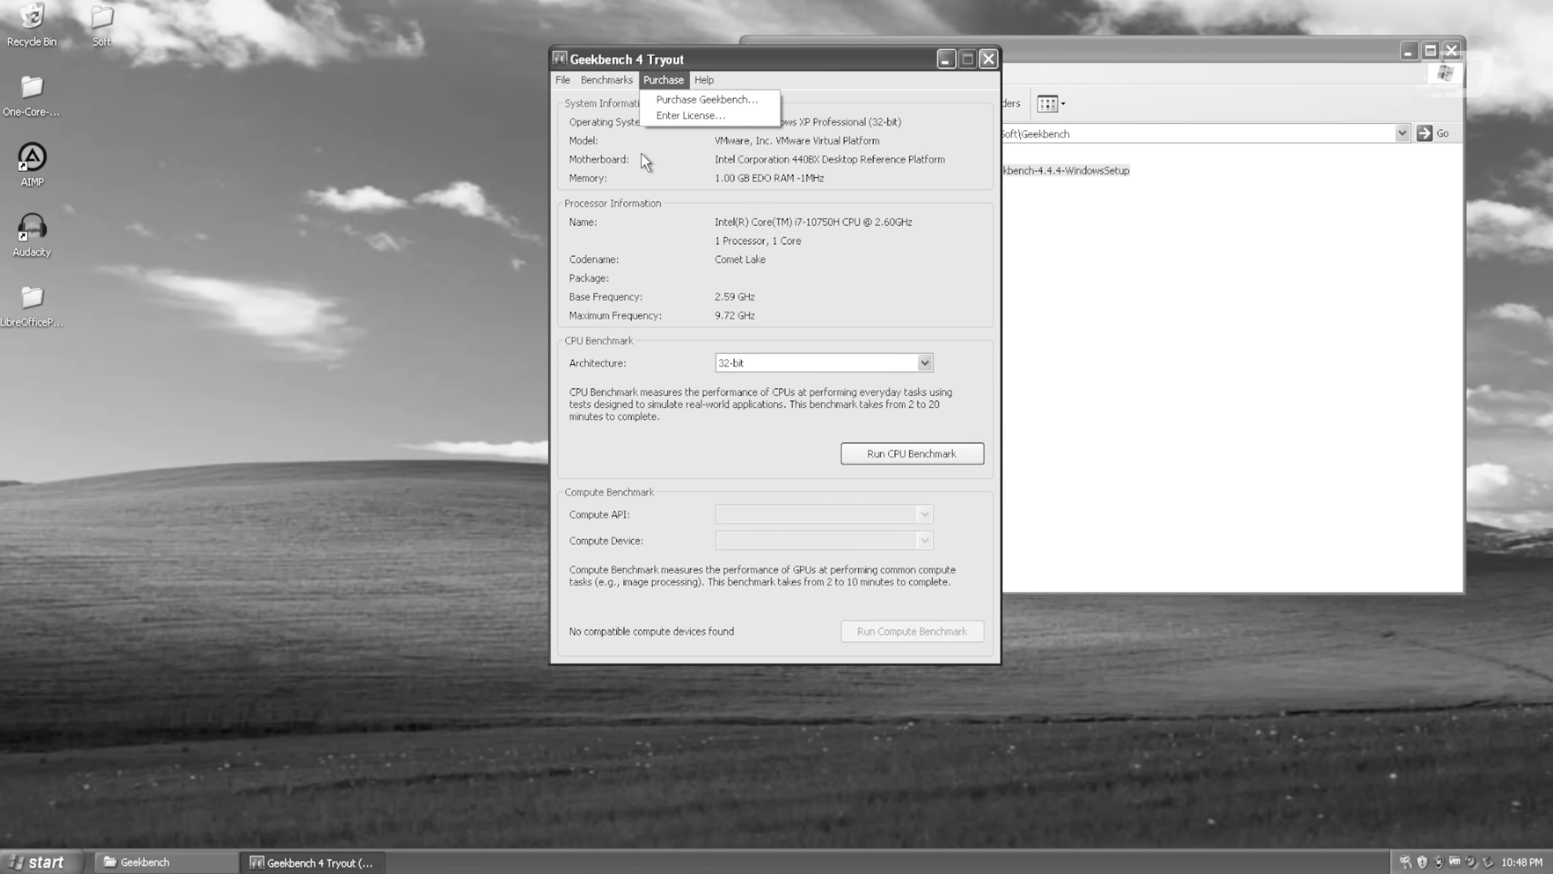
mouse_move(562, 83)
left_click(577, 124)
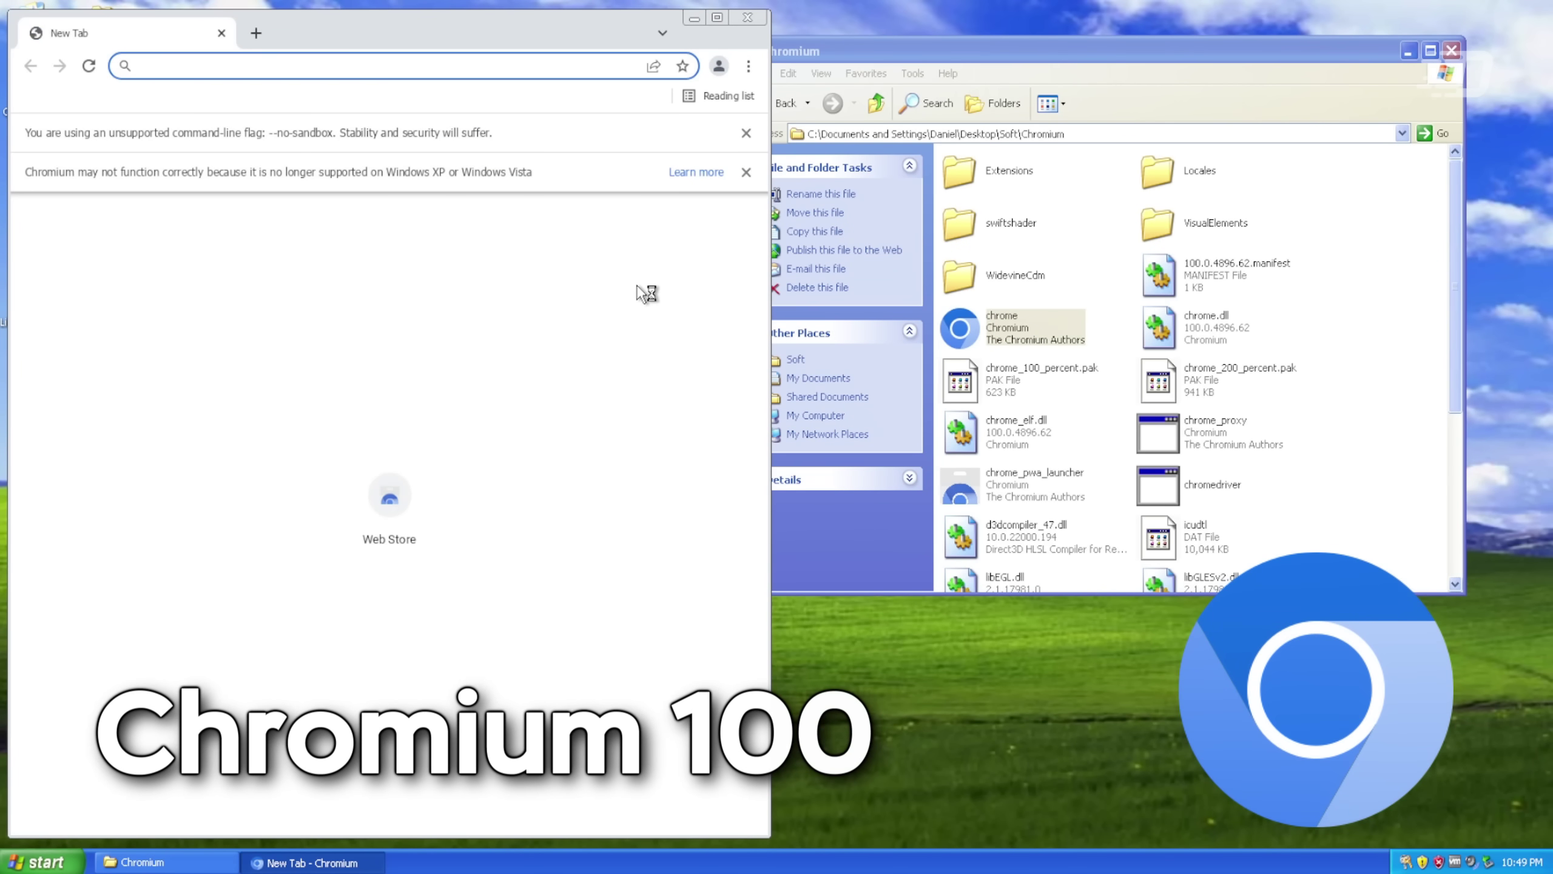
left_click(206, 66)
type("http://google.com")
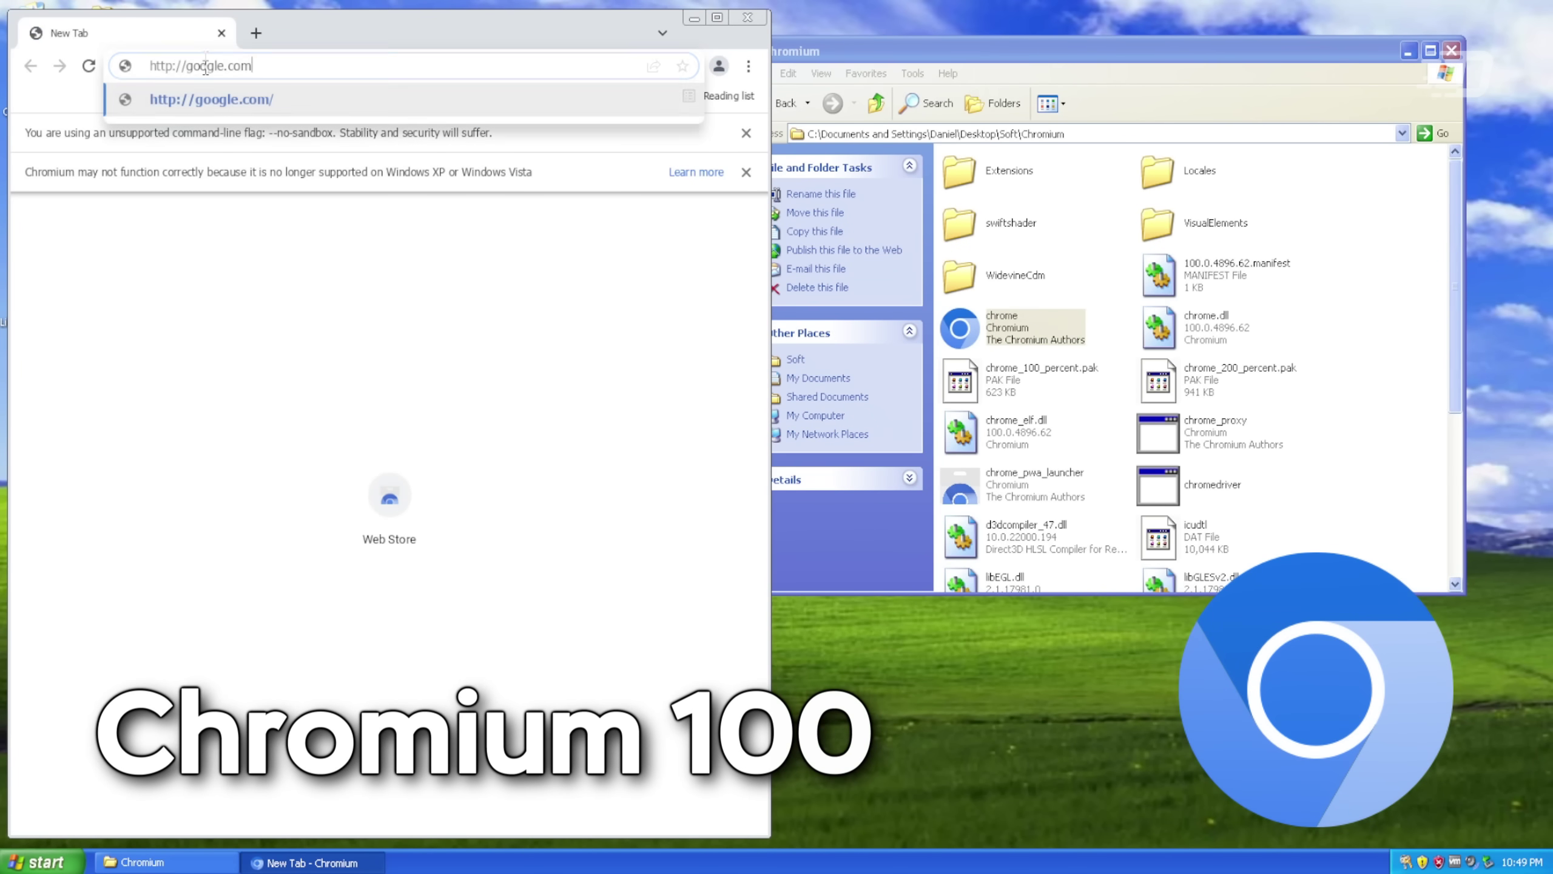
key("Return")
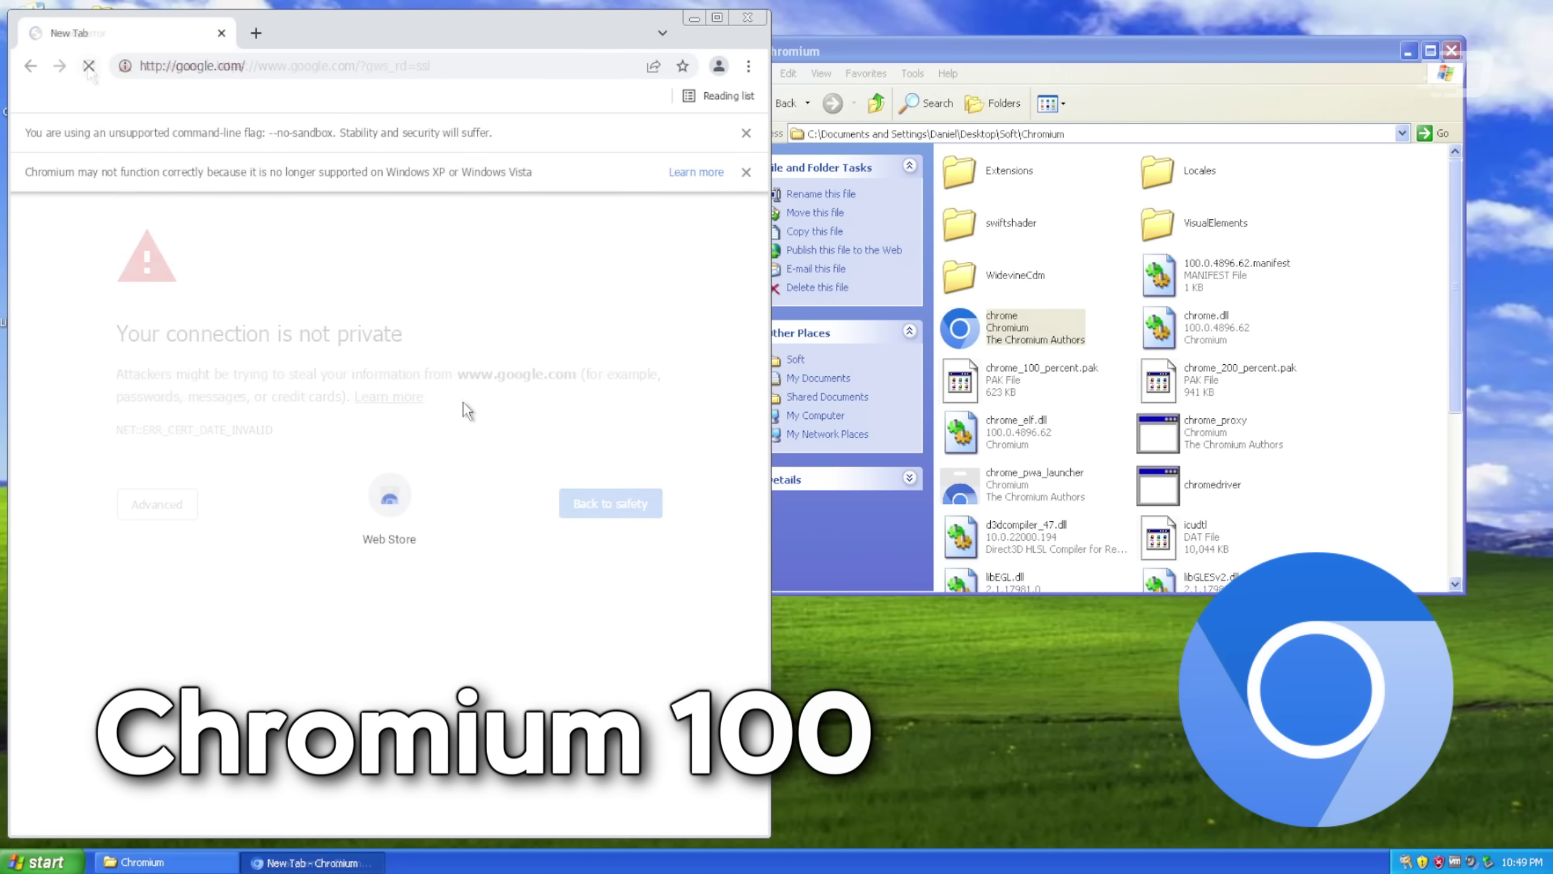
left_click(180, 513)
left_click(263, 649)
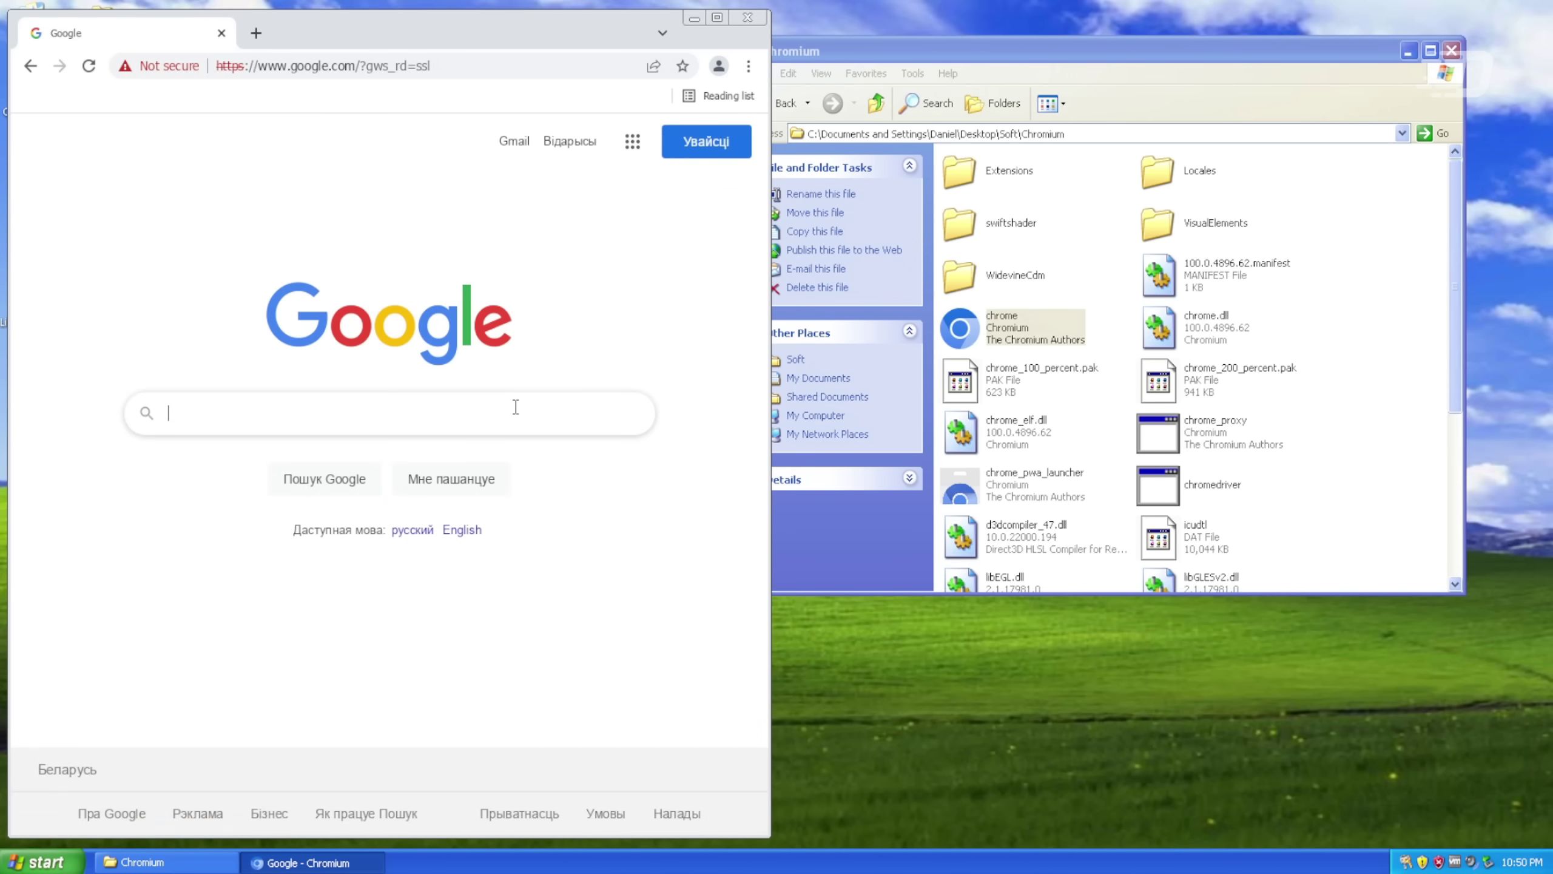
Search Google for the channel owner's full name and open the preview of their Telegram channel.
type("aniel")
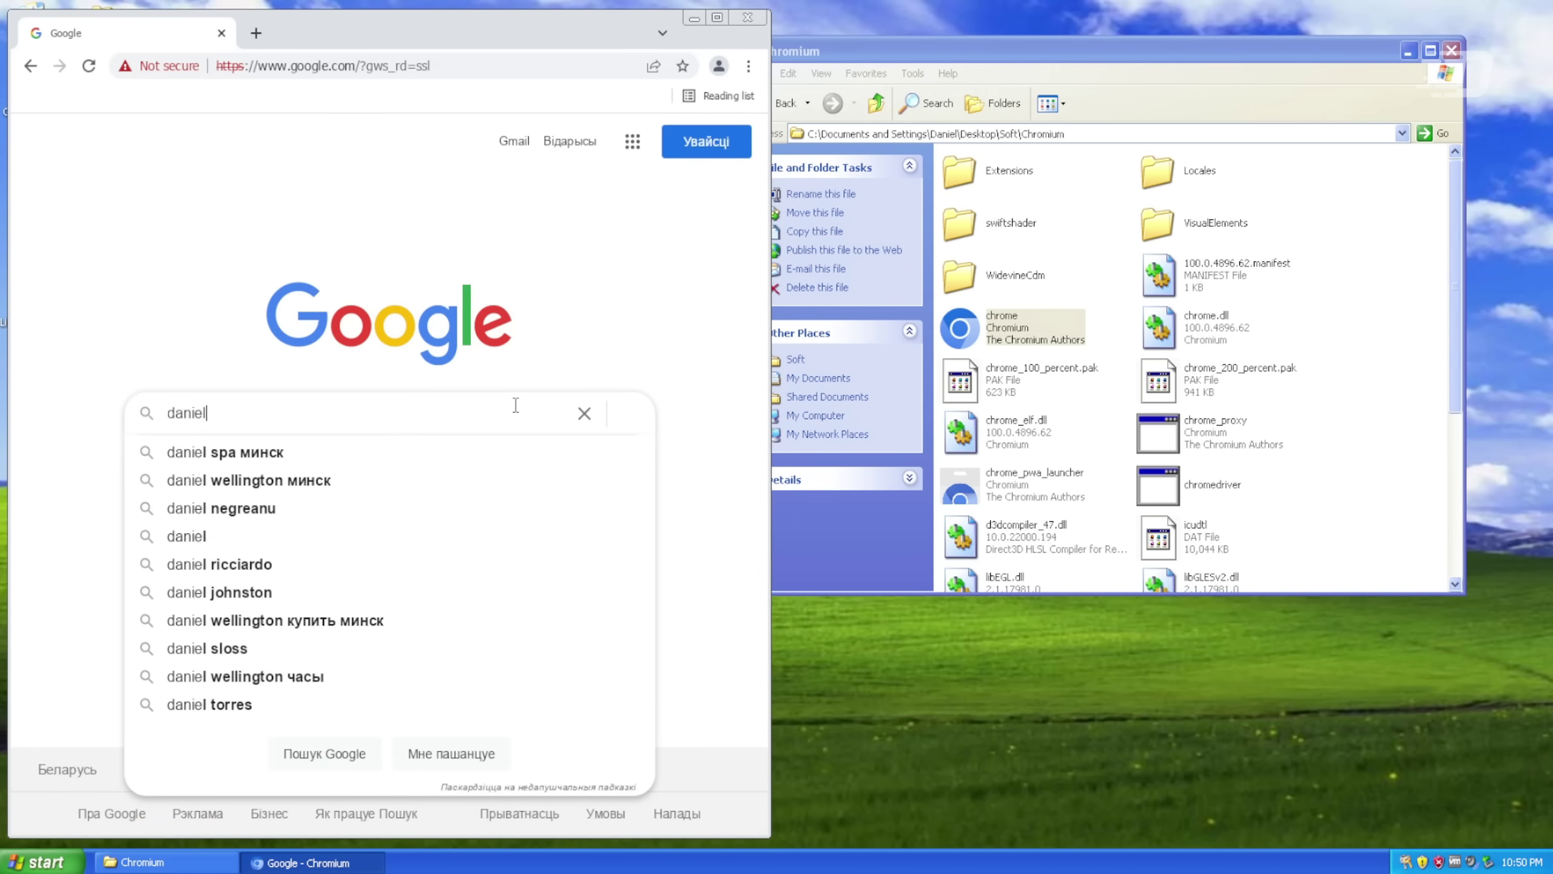
type(" myslivets")
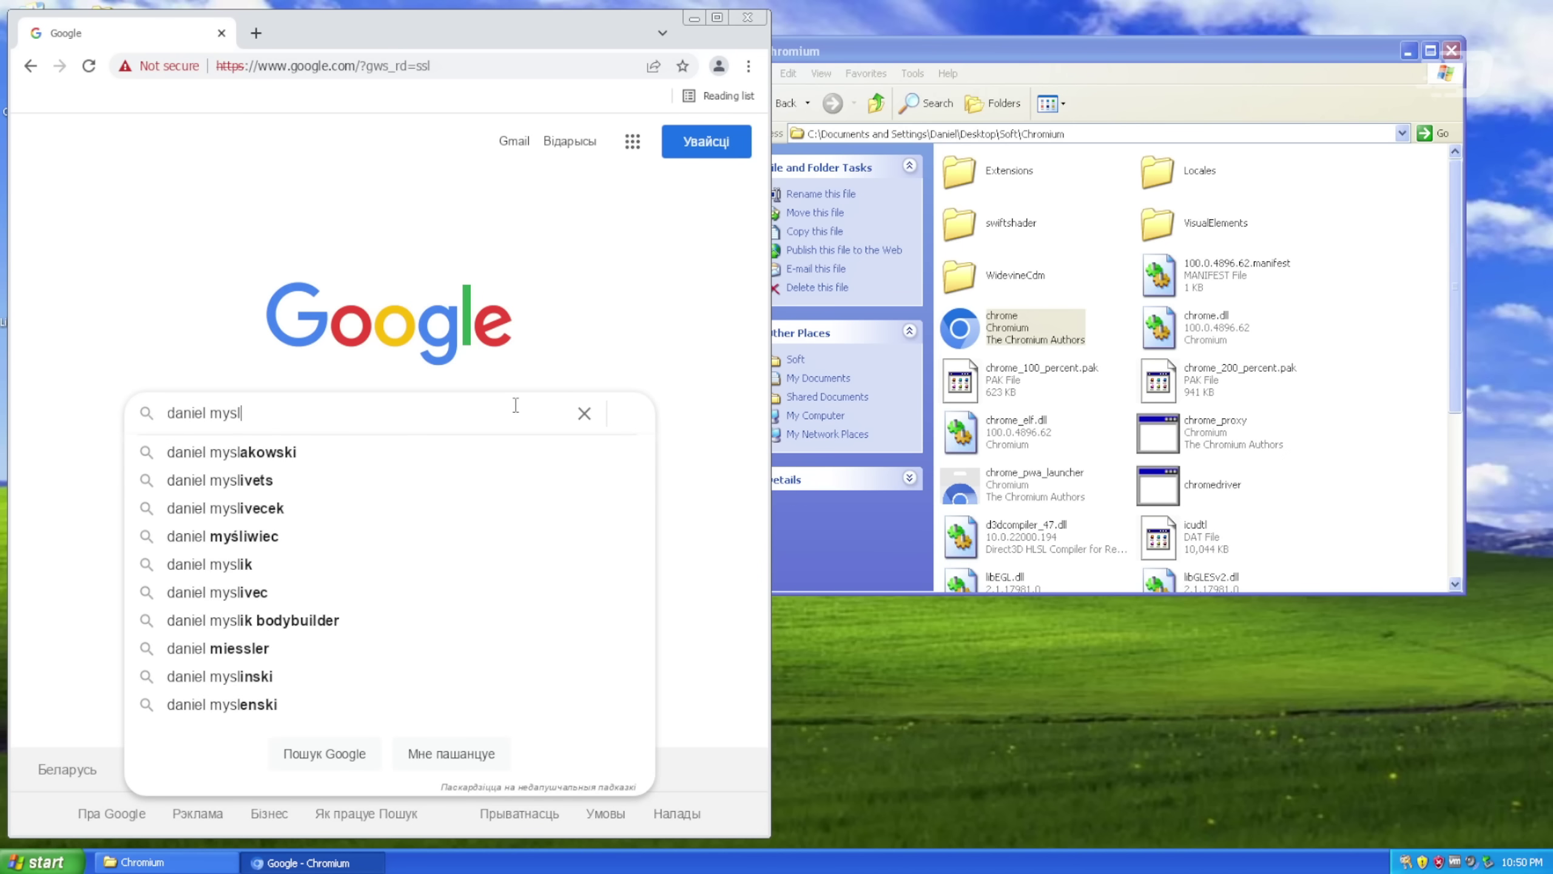
key("Return")
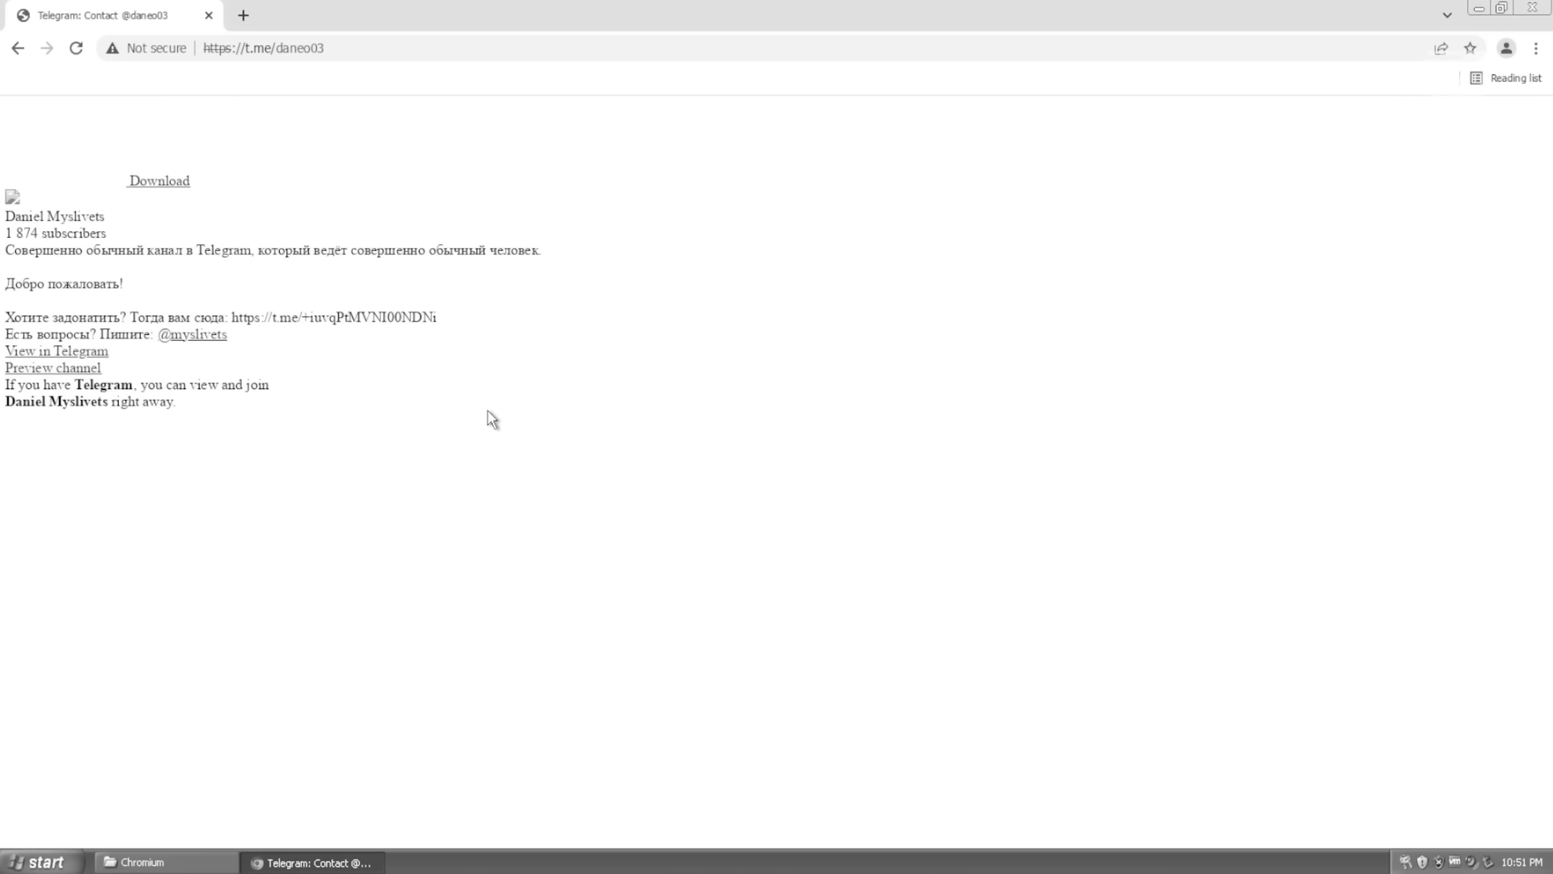
left_click(85, 368)
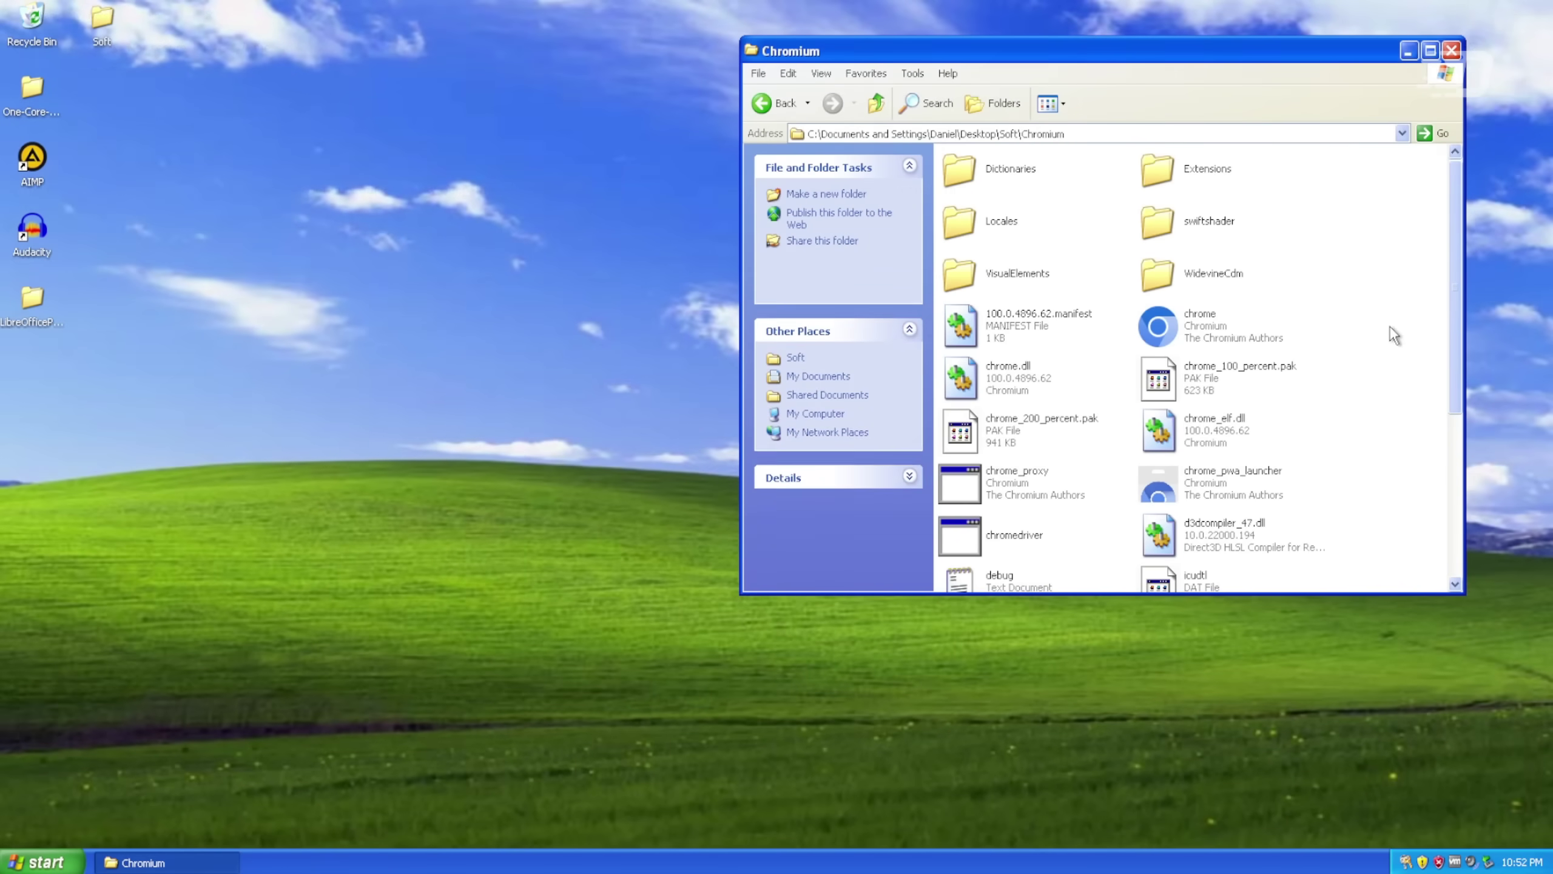
left_click(1336, 336)
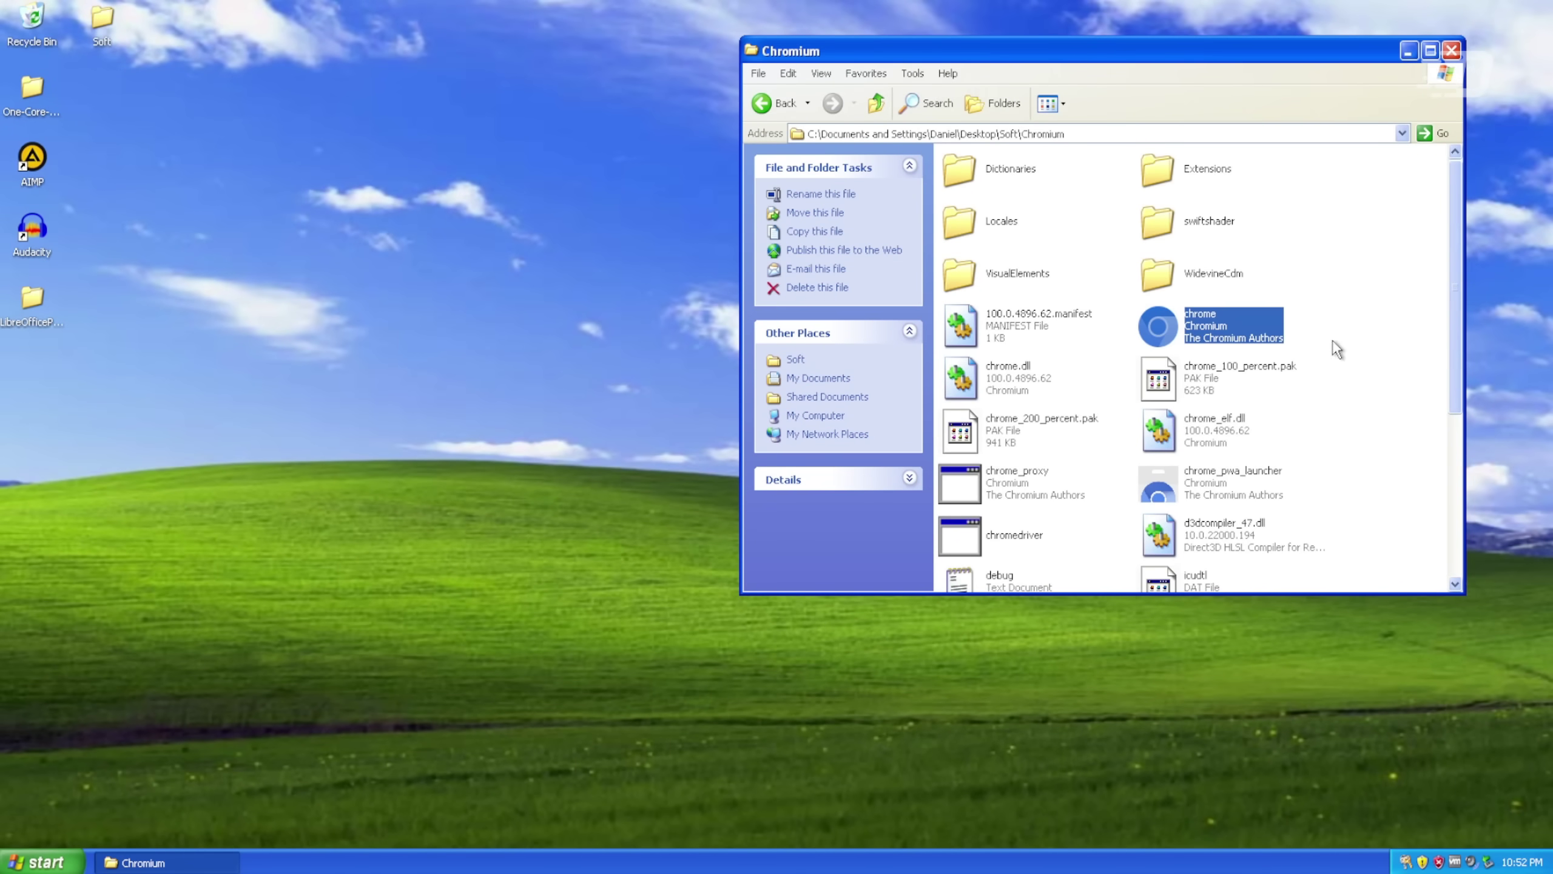
left_click(1349, 338)
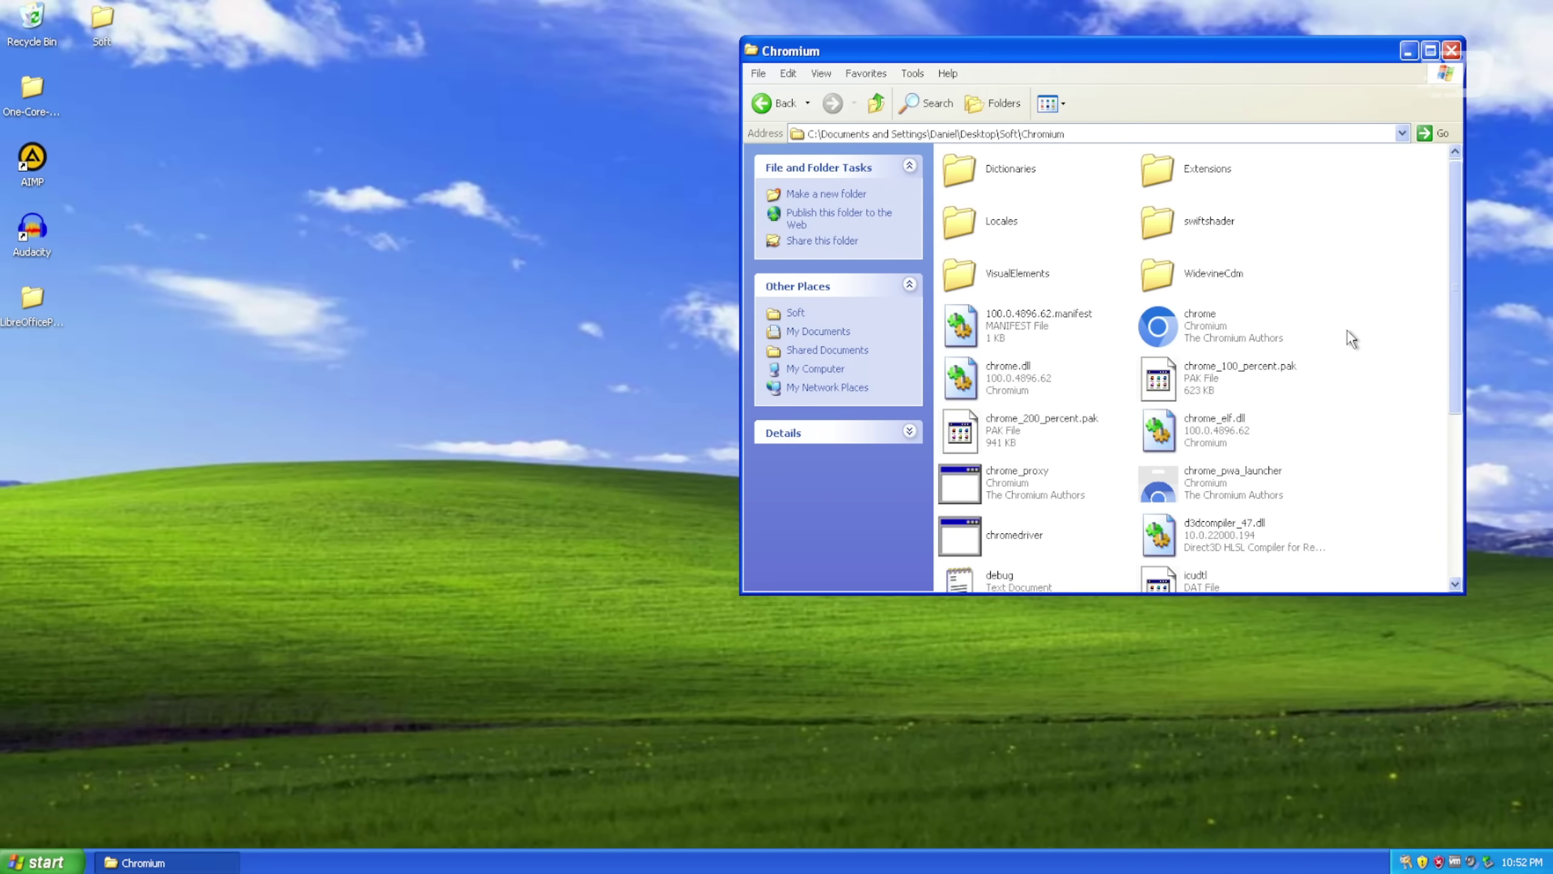
left_click(534, 69)
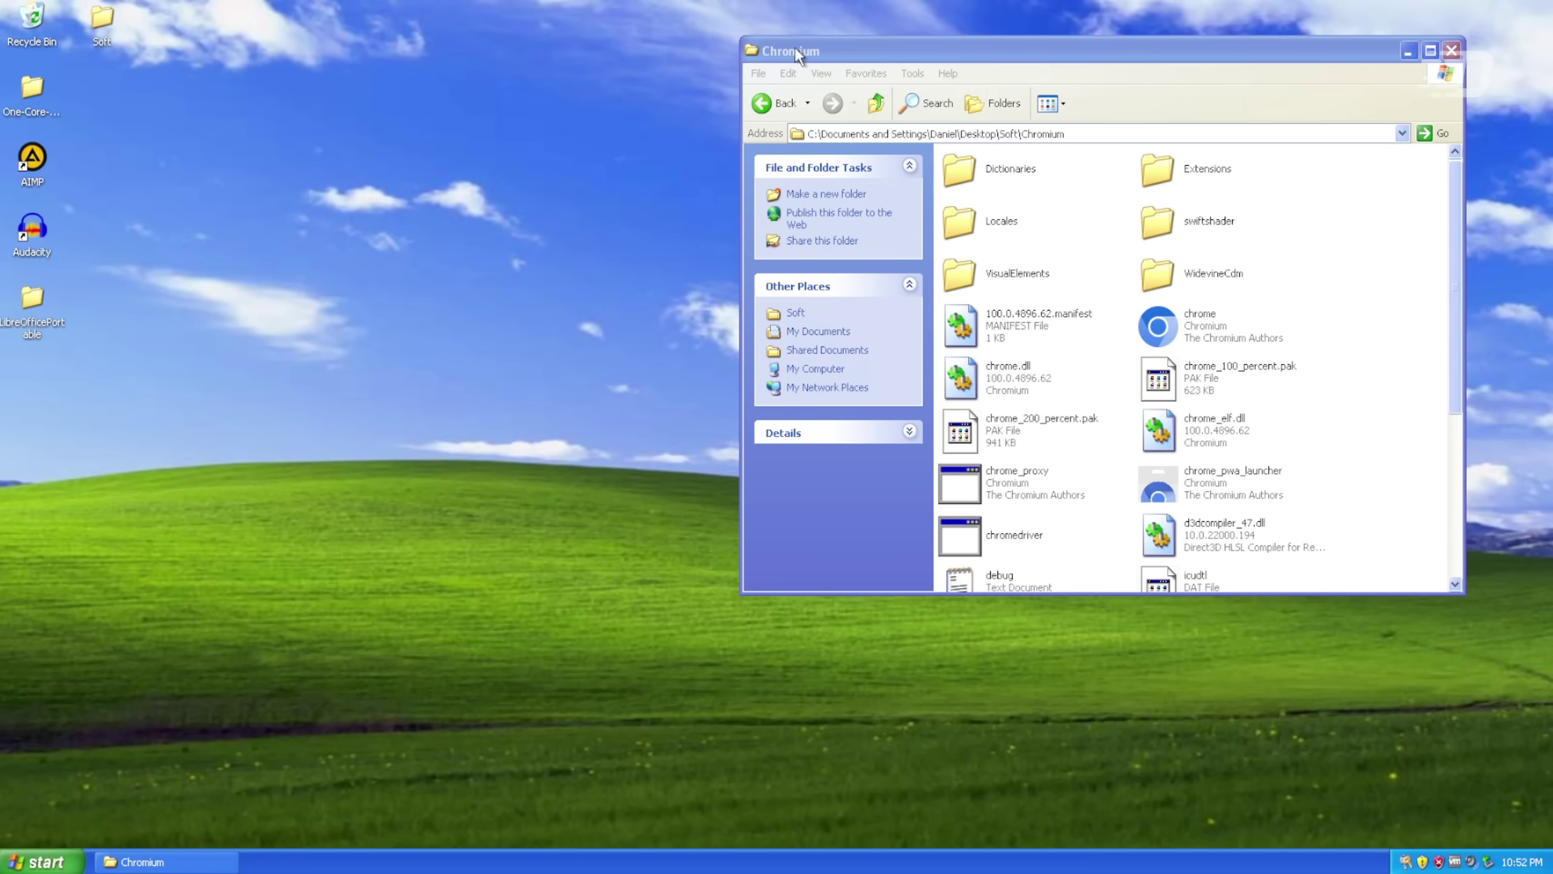
left_click(813, 51)
right_click(514, 857)
left_click(580, 815)
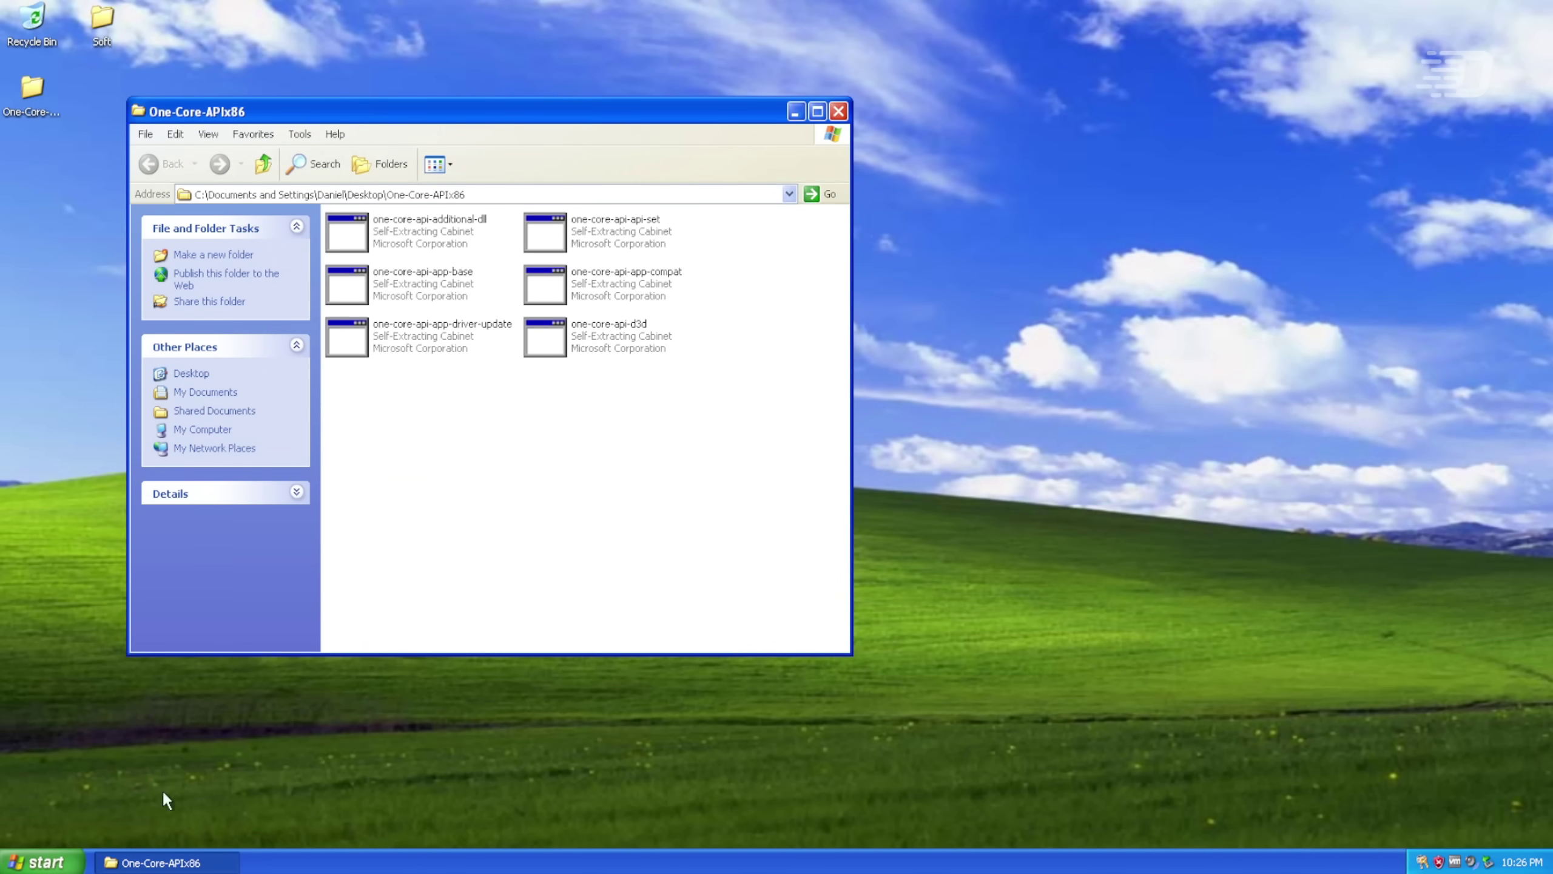
Restart the computer with the One-Core-APIx86 folder window still open.
left_click(42, 862)
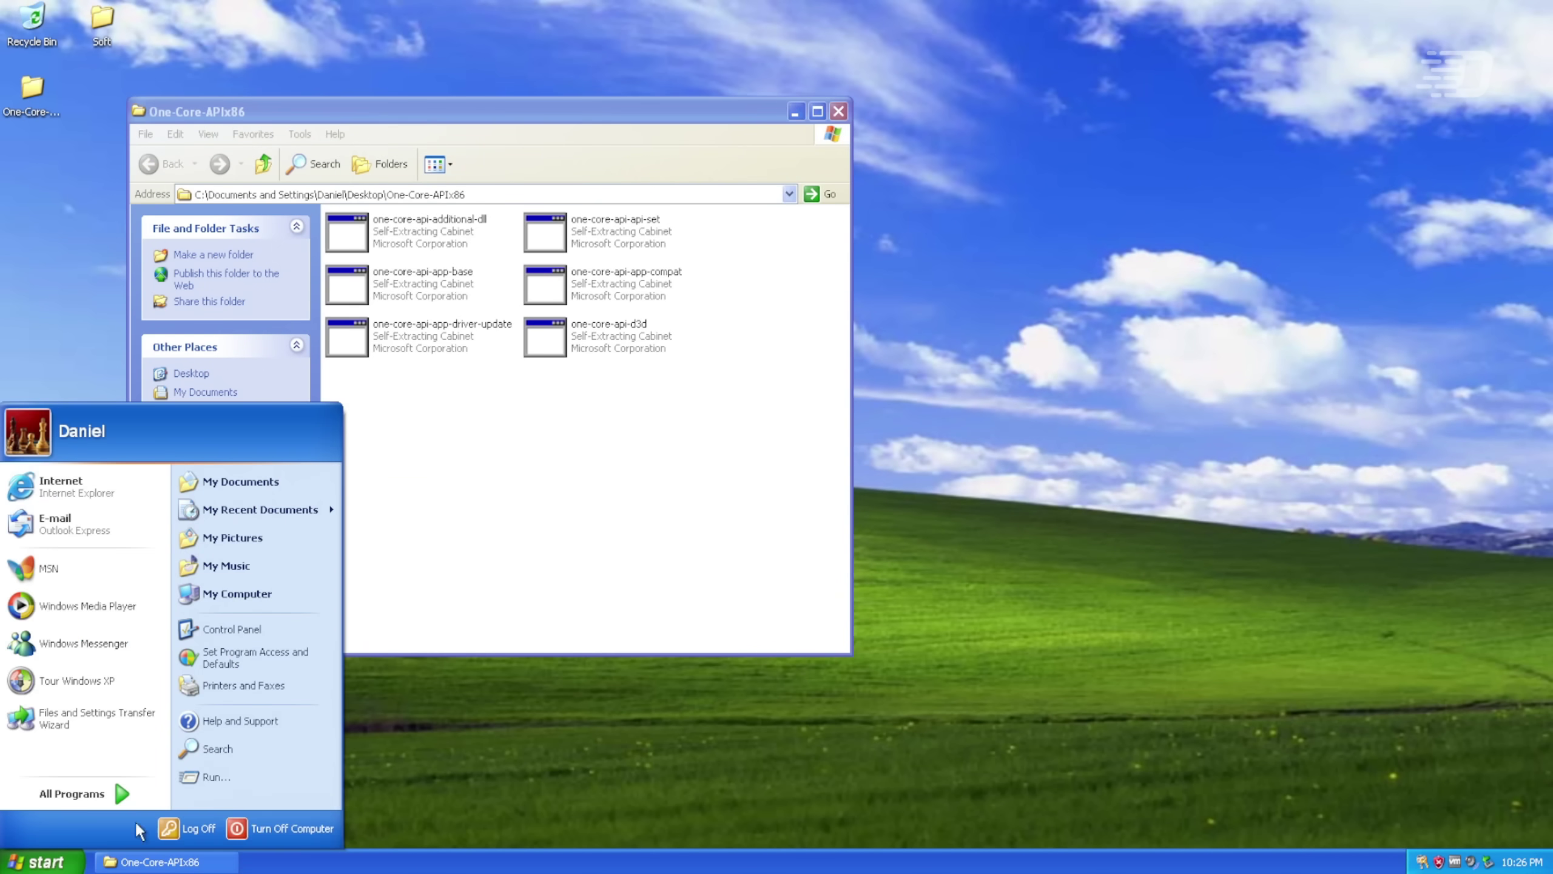
left_click(284, 830)
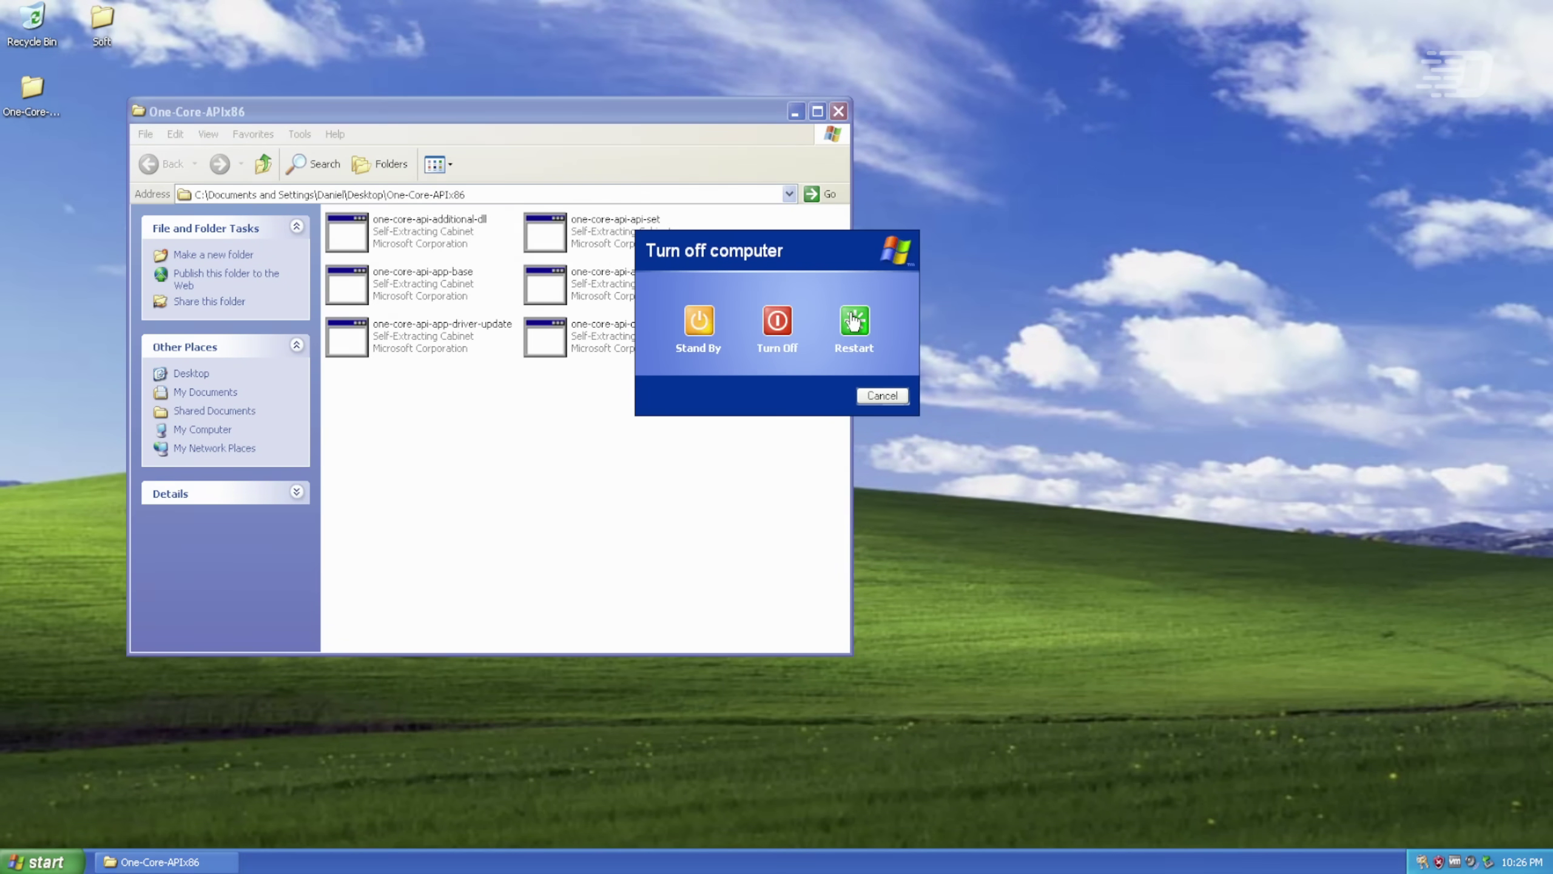
left_click(853, 321)
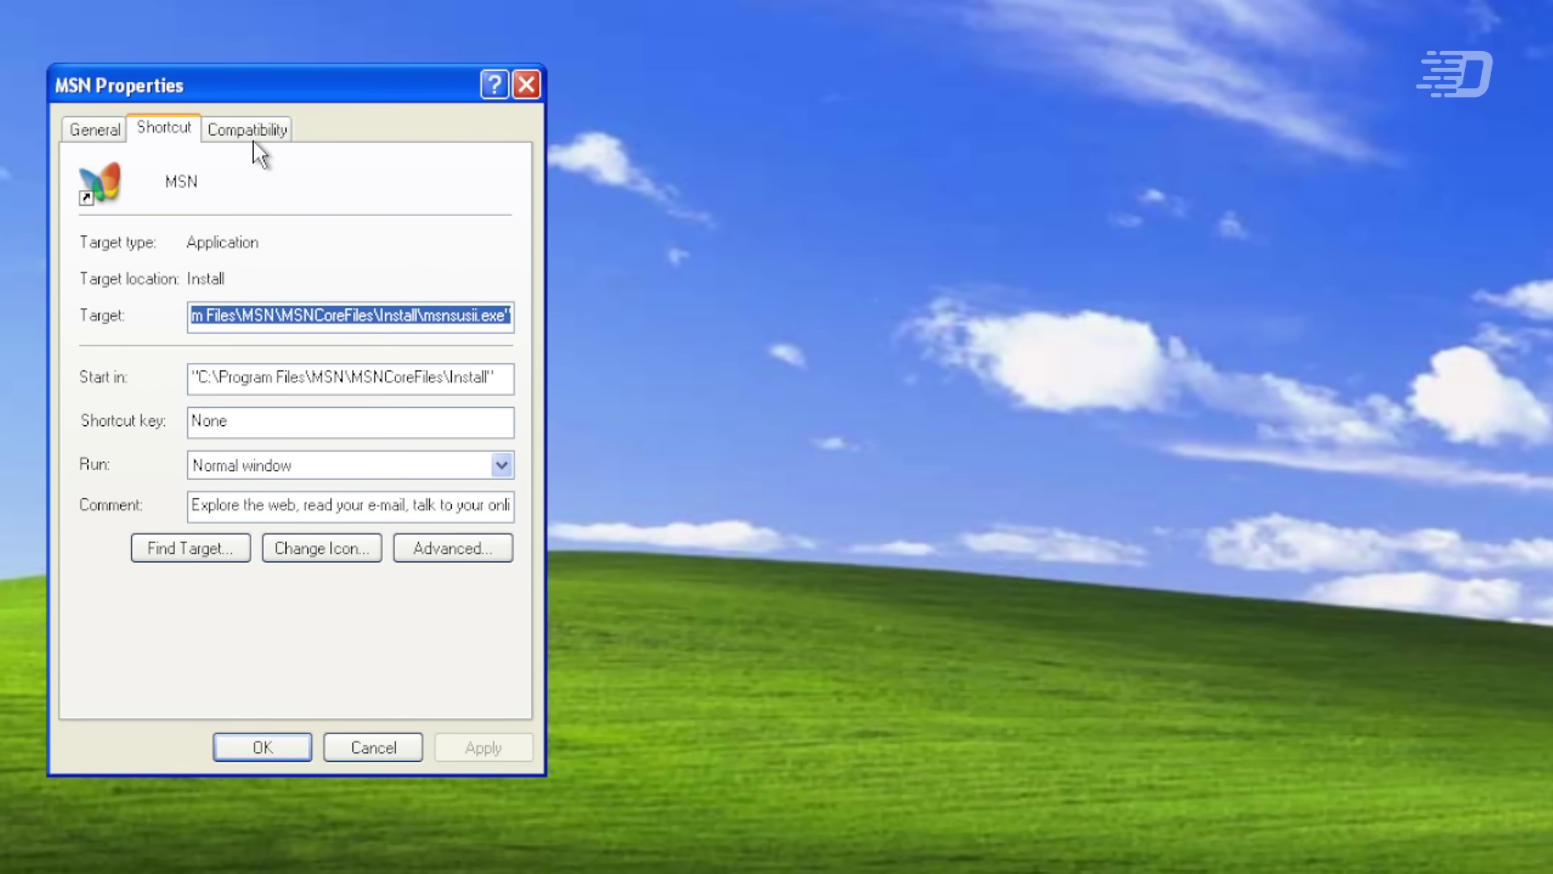
Enable compatibility mode for the MSN shortcut and display the list of selectable Windows versions.
left_click(252, 138)
left_click(244, 278)
left_click(400, 308)
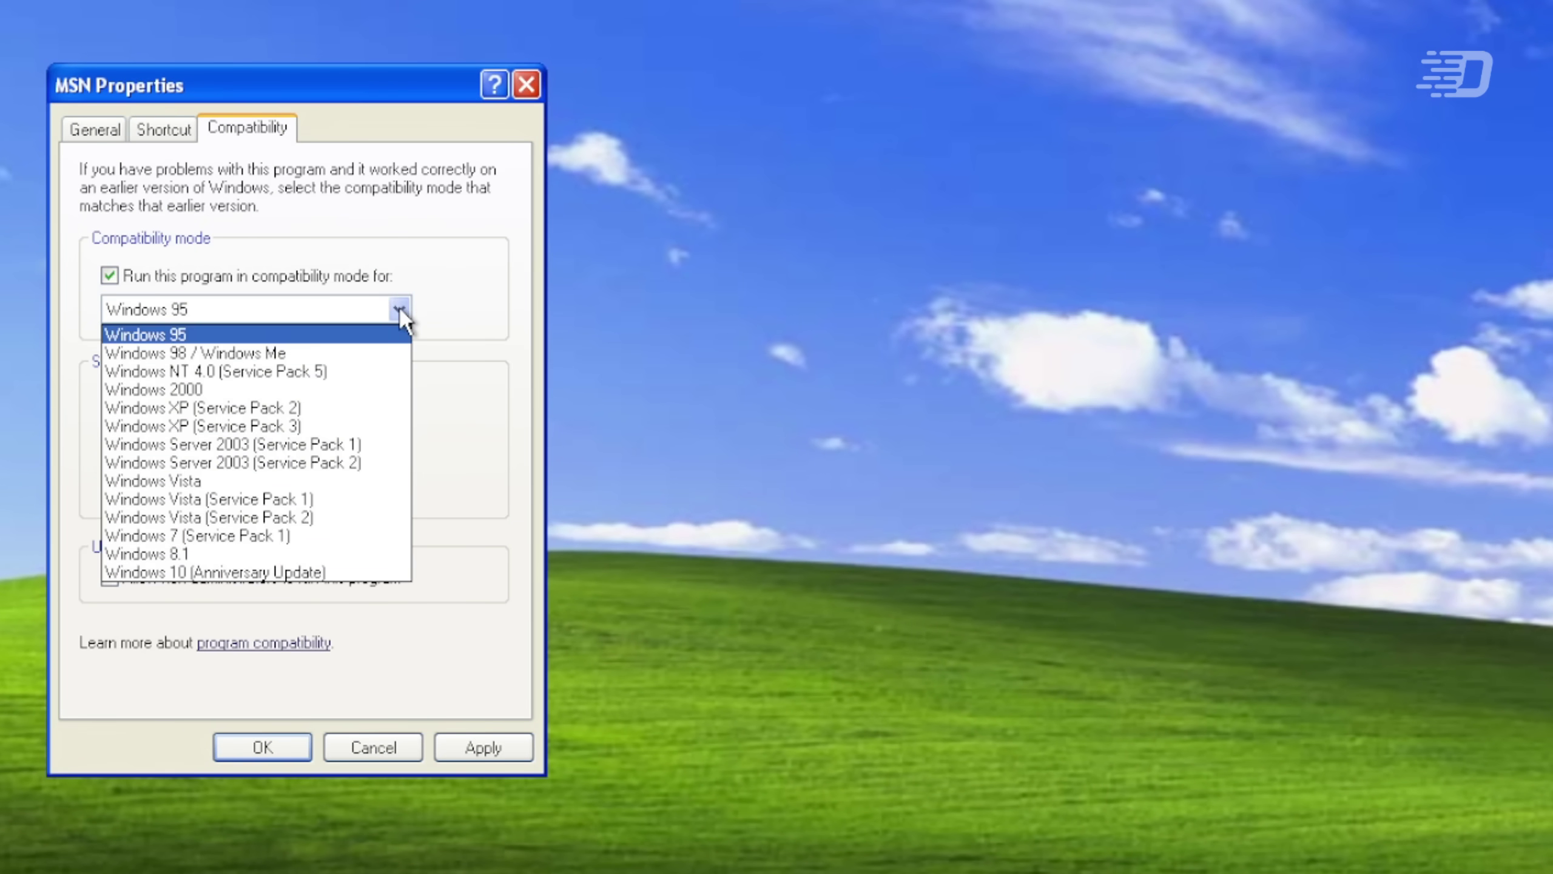